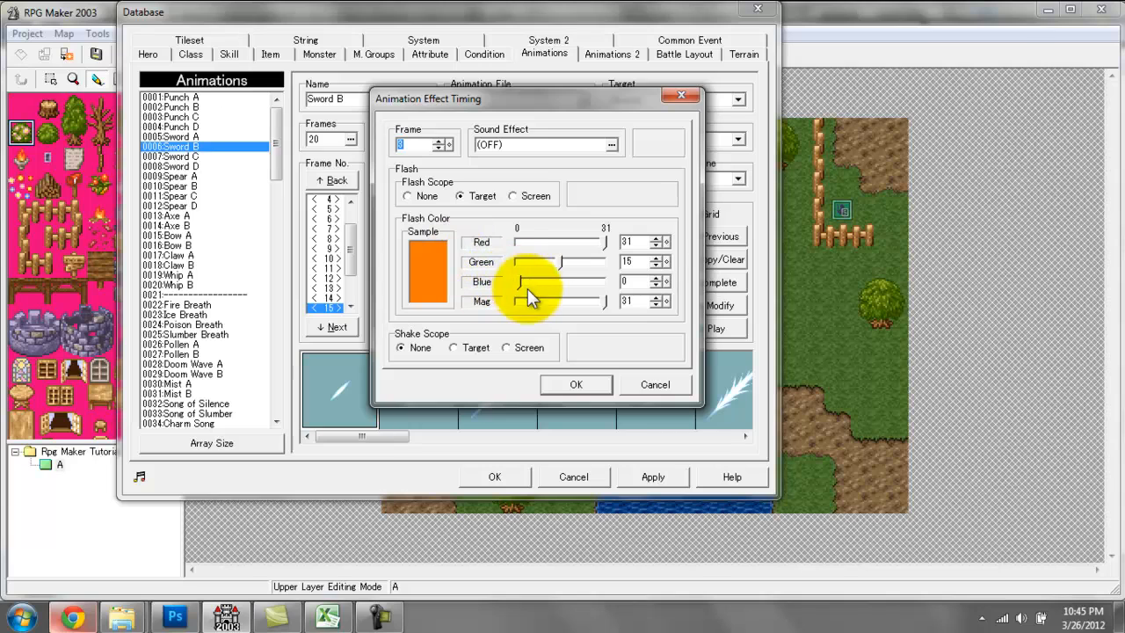
Step: Set the target flash at frame 3 of Sword B to pure red with green at 0, and preview the animation
{"action": "left_click_drag", "start_coordinate": [560, 263], "coordinate": [509, 265]}
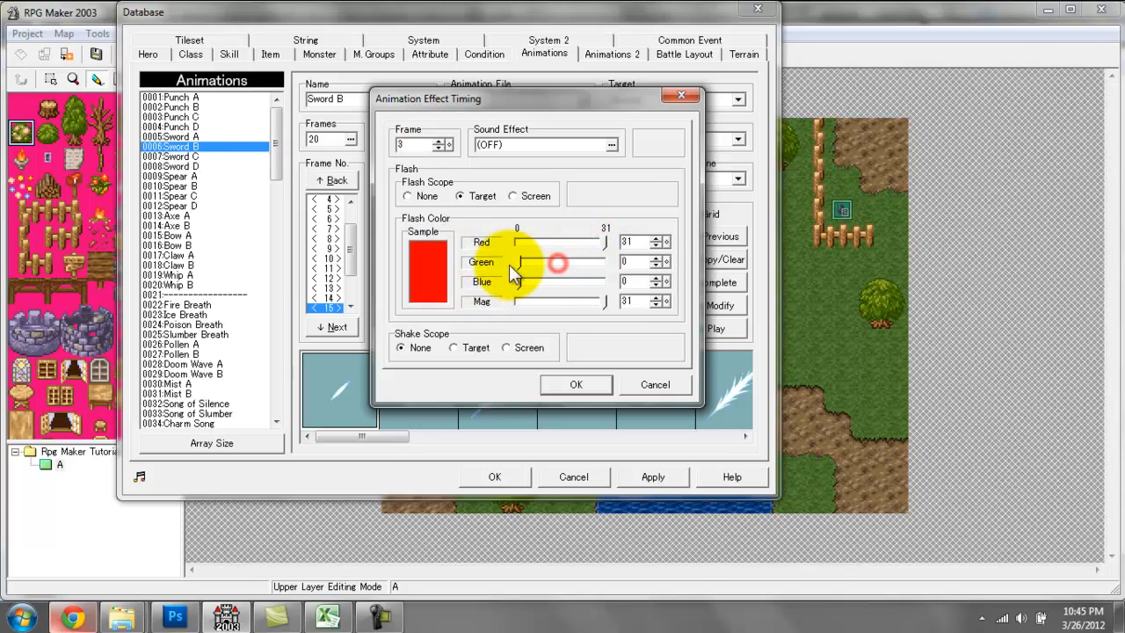
{"action": "left_click", "coordinate": [566, 384]}
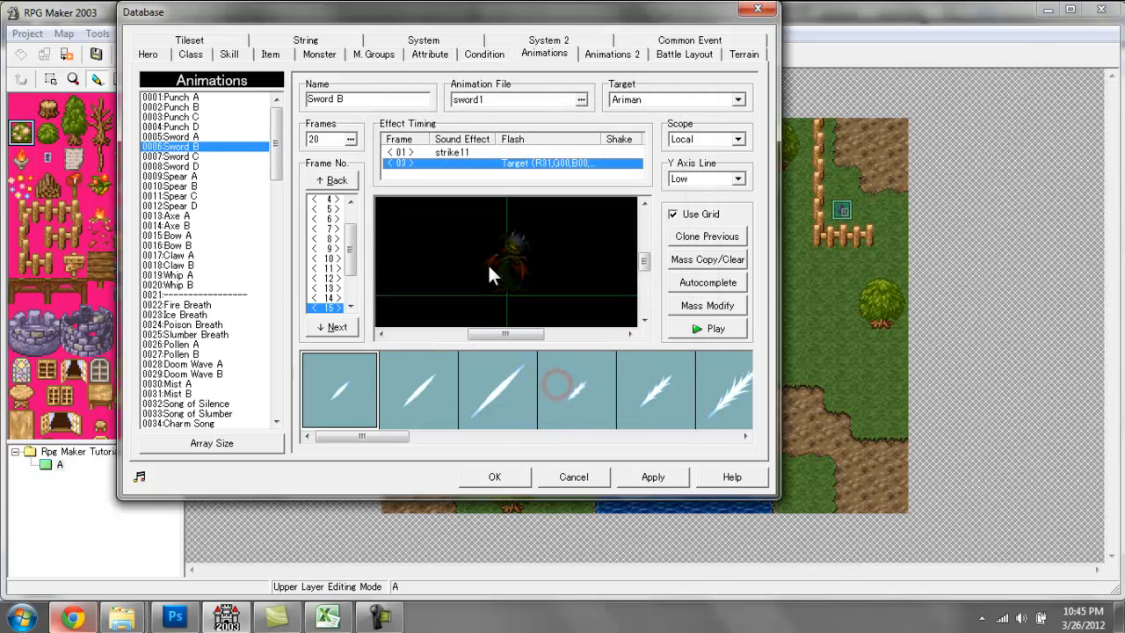
{"action": "left_click", "coordinate": [719, 330]}
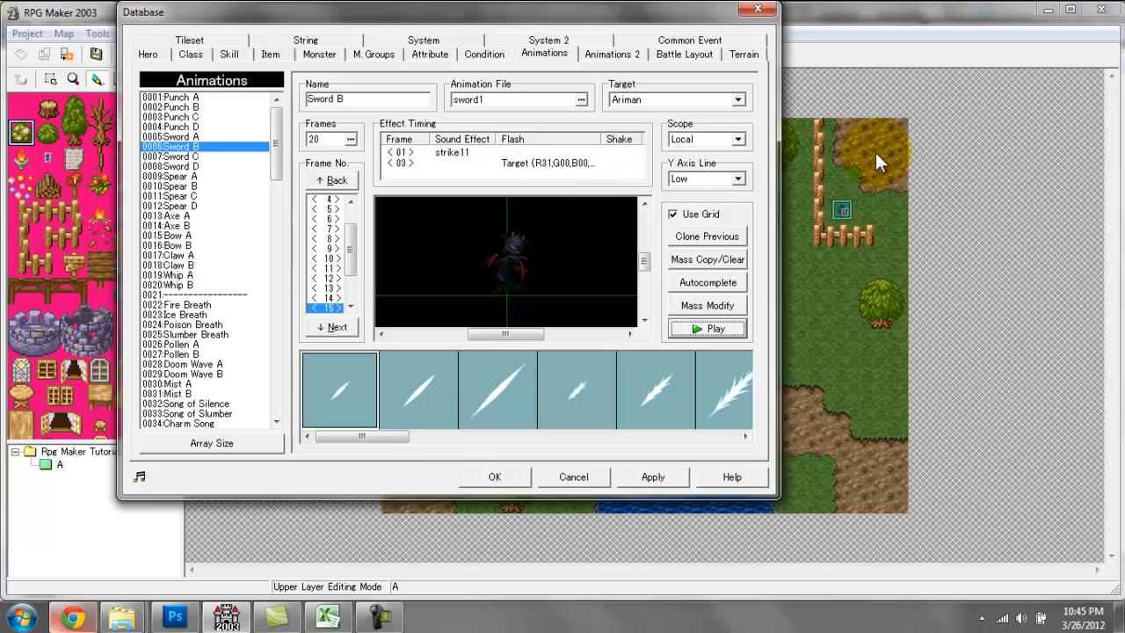
Step: Try the Global scope on Sword B with a preview of the animation, and return the scope to Local
{"action": "left_click", "coordinate": [740, 139]}
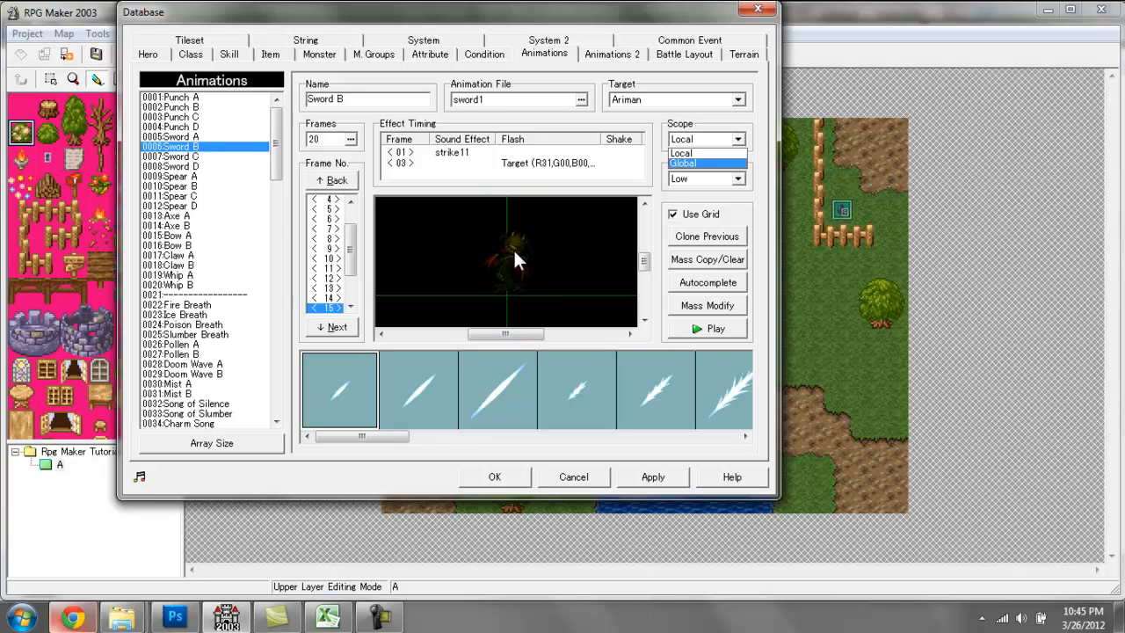
{"action": "left_click", "coordinate": [708, 162]}
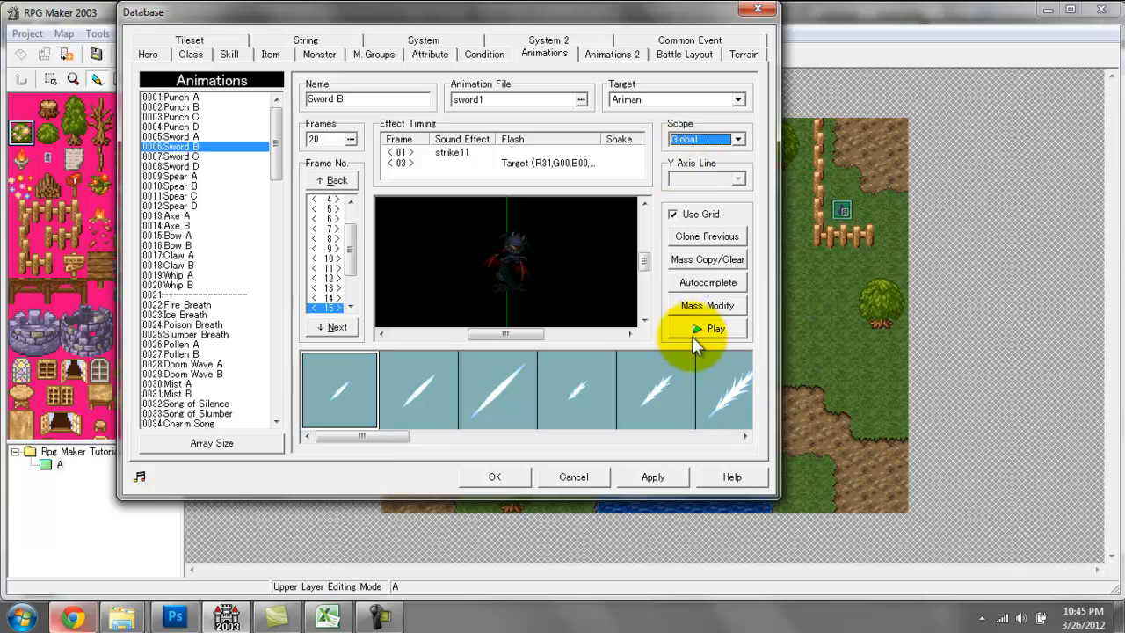
{"action": "left_click", "coordinate": [692, 327]}
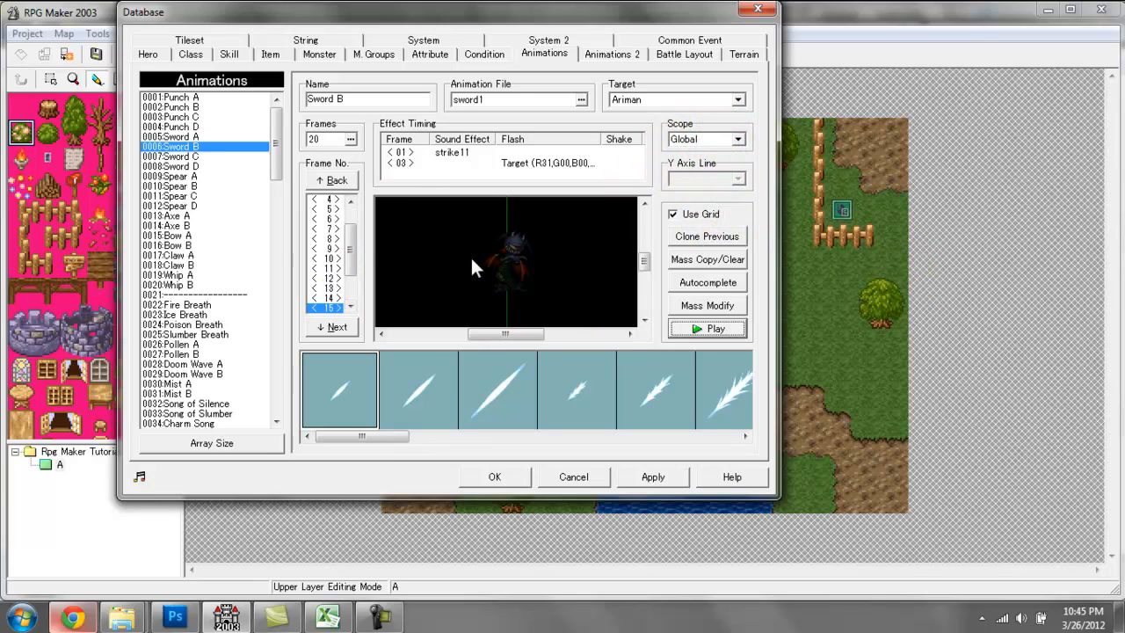
{"action": "left_click", "coordinate": [681, 141]}
{"action": "left_click", "coordinate": [703, 157]}
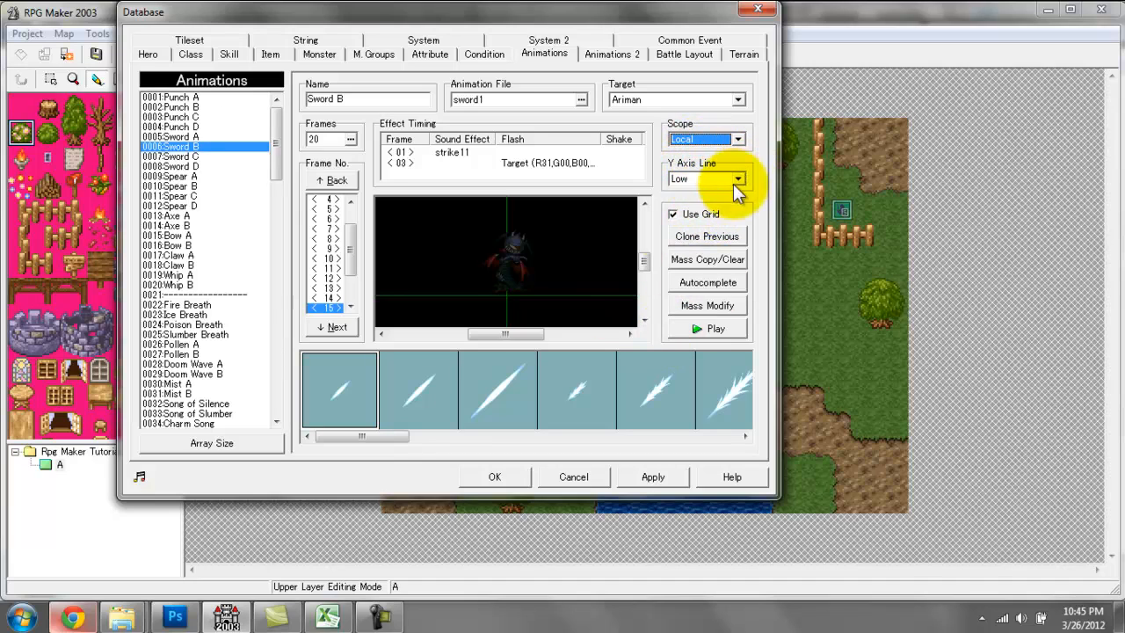
Step: Try the Center and High Y axis lines for Sword B, return it to Low, and apply the database changes
{"action": "left_click", "coordinate": [704, 179]}
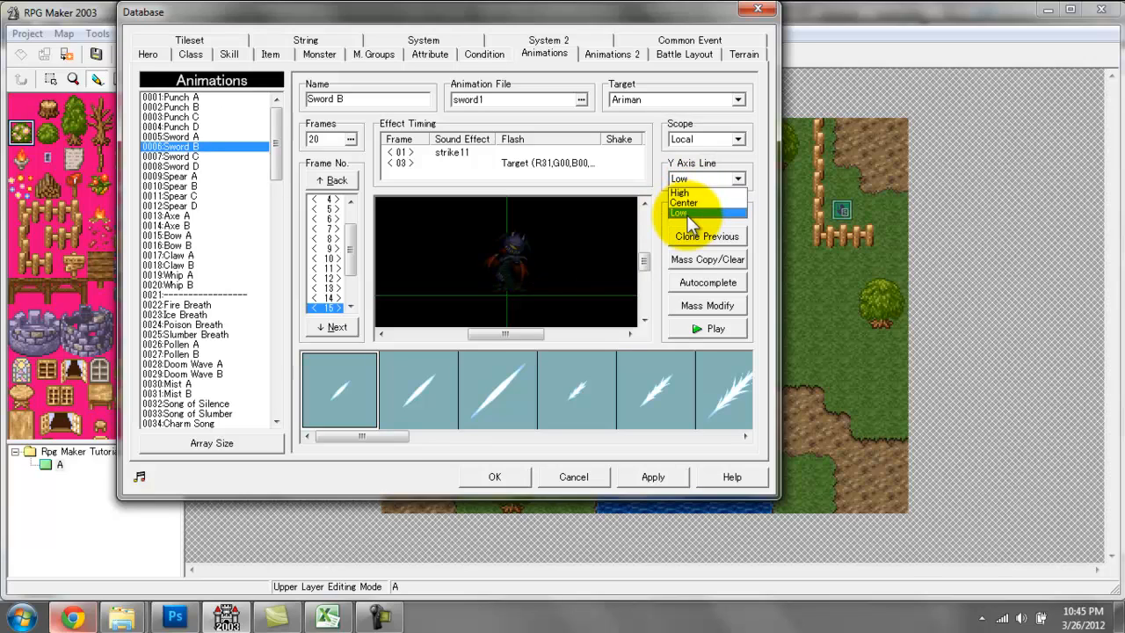
{"action": "left_click", "coordinate": [691, 203]}
{"action": "left_click", "coordinate": [695, 179]}
{"action": "left_click", "coordinate": [681, 193]}
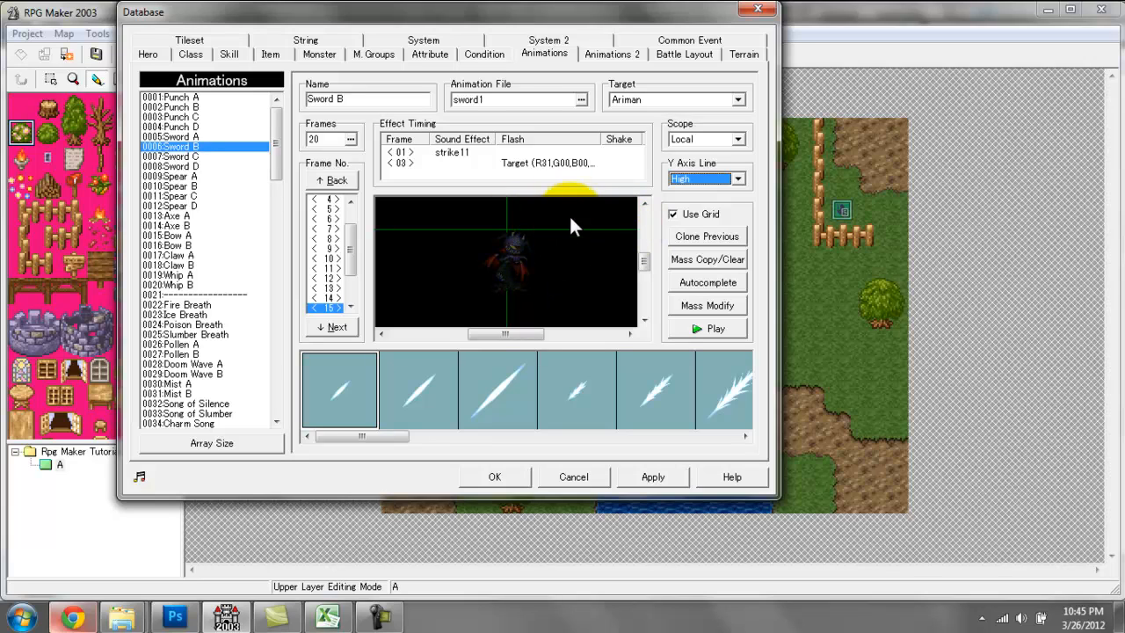
{"action": "left_click", "coordinate": [708, 179]}
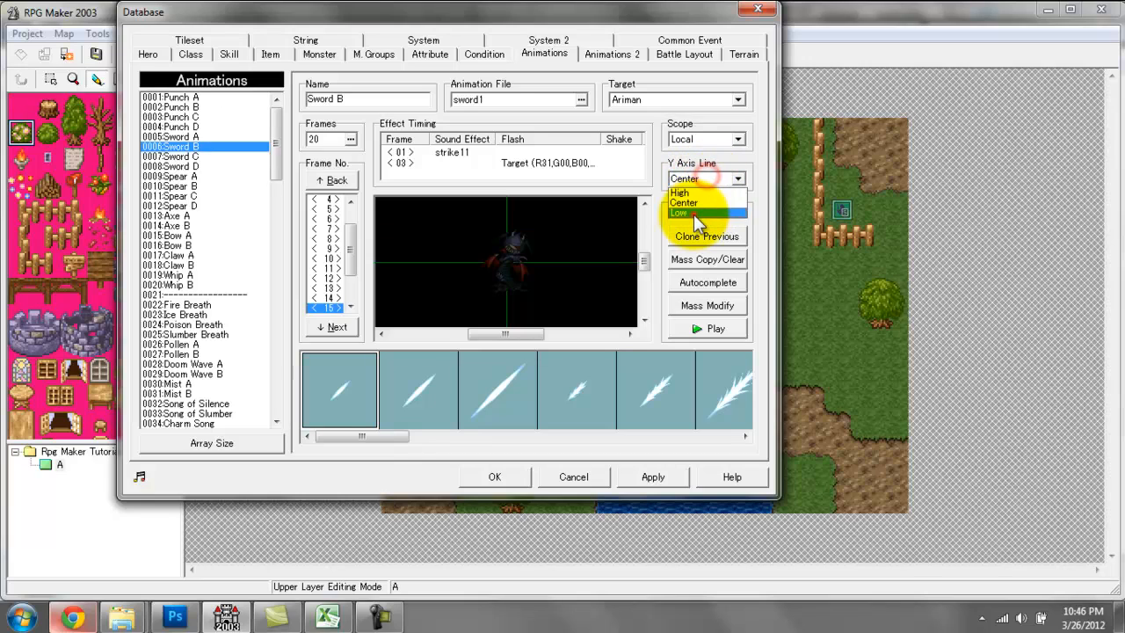
{"action": "left_click", "coordinate": [682, 213]}
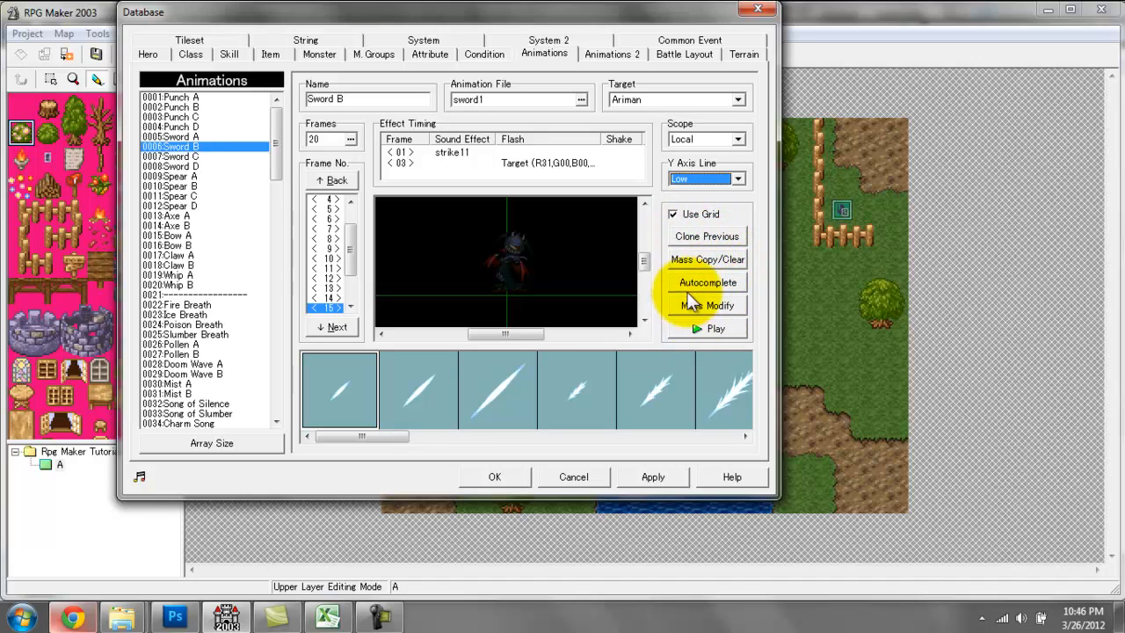
{"action": "left_click", "coordinate": [650, 478]}
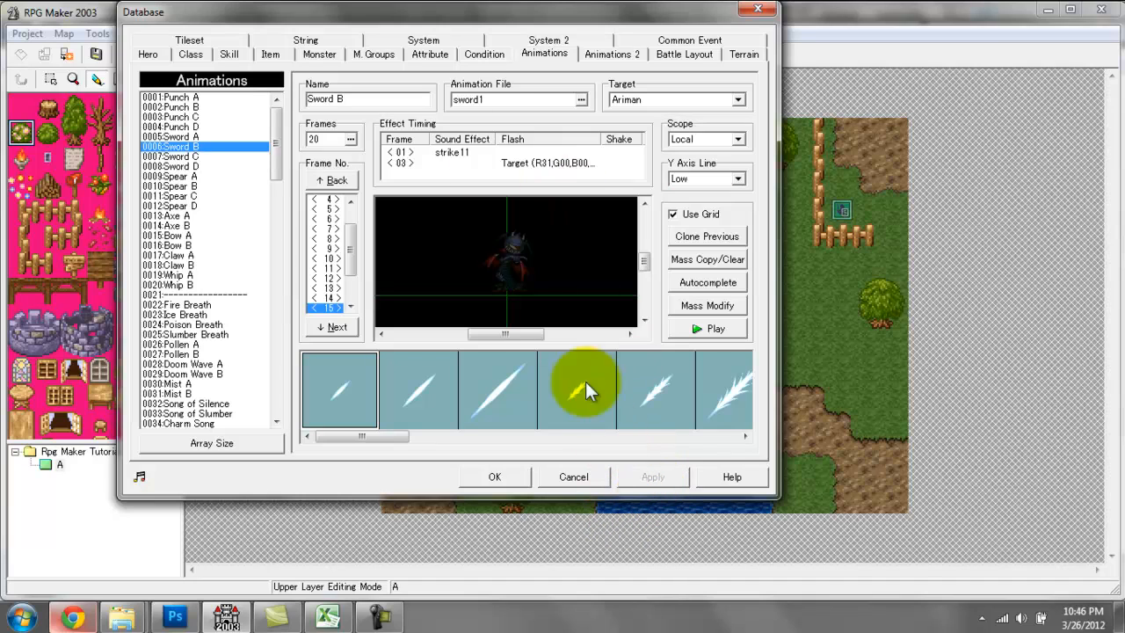
Step: Review the weapon animations of the battle characters, including Male Hero and Female Soldier
{"action": "left_click", "coordinate": [610, 52]}
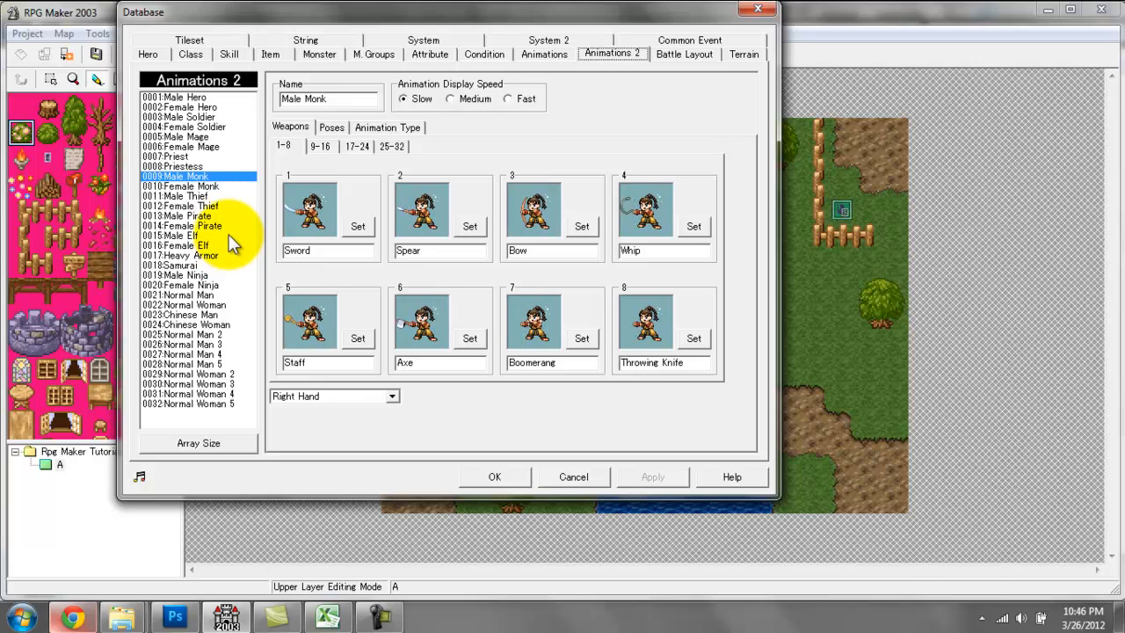
{"action": "left_click", "coordinate": [209, 97]}
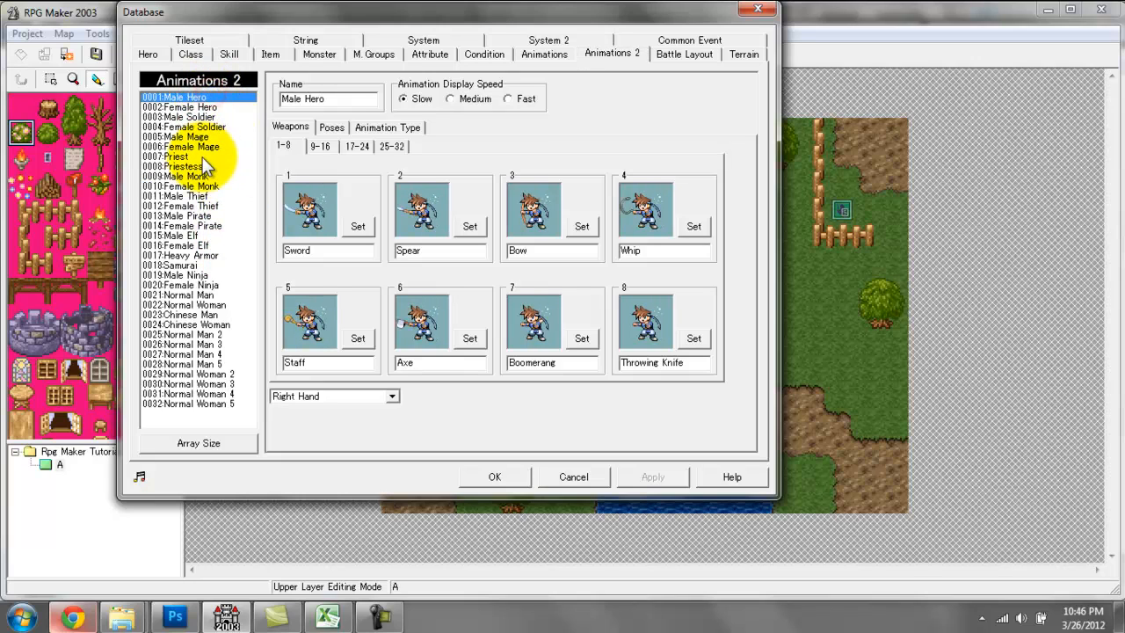
{"action": "left_click_drag", "start_coordinate": [203, 161], "coordinate": [187, 88]}
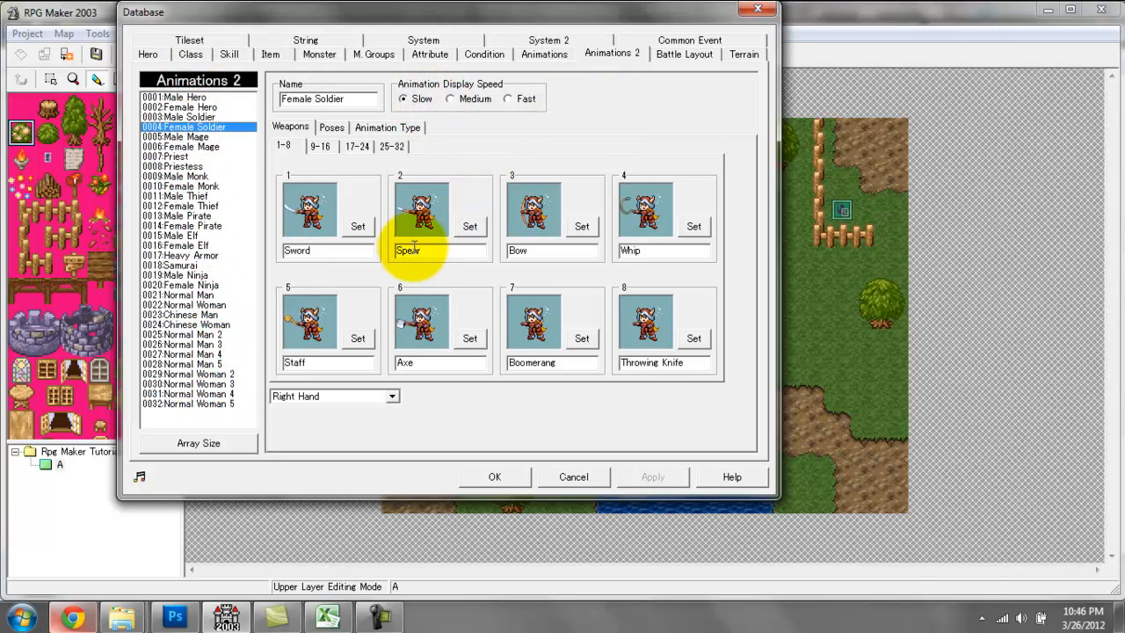
Step: Compare the Traditional and Alternative battle types, window transparency and window sizes in the battle layout, and apply Alternative with a small transparent window
{"action": "left_click", "coordinate": [681, 53]}
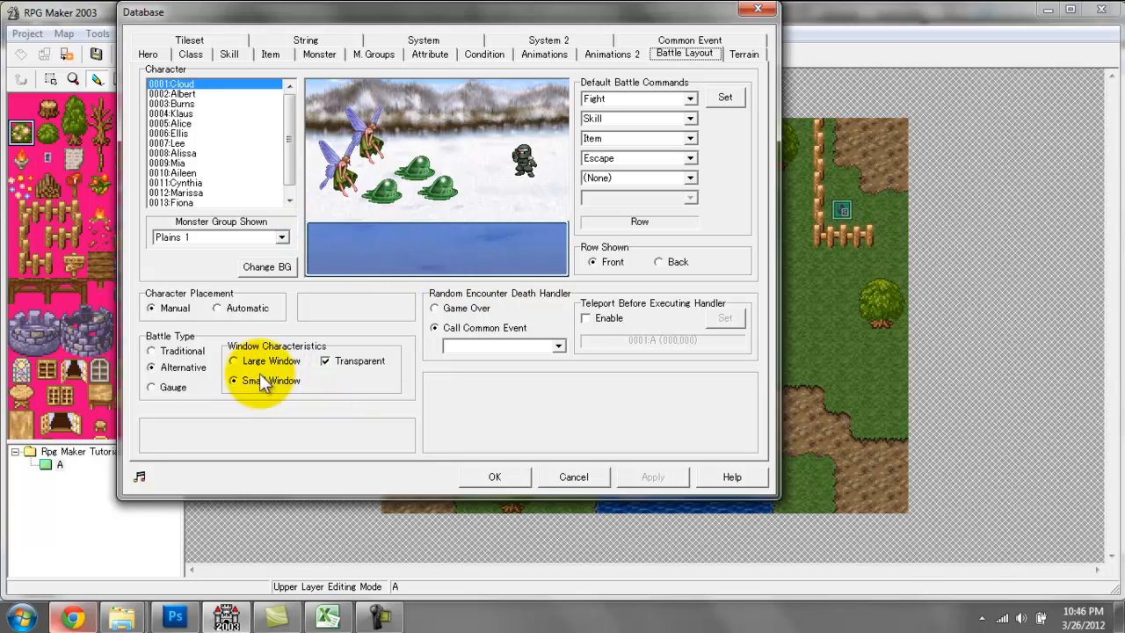
{"action": "left_click", "coordinate": [169, 352]}
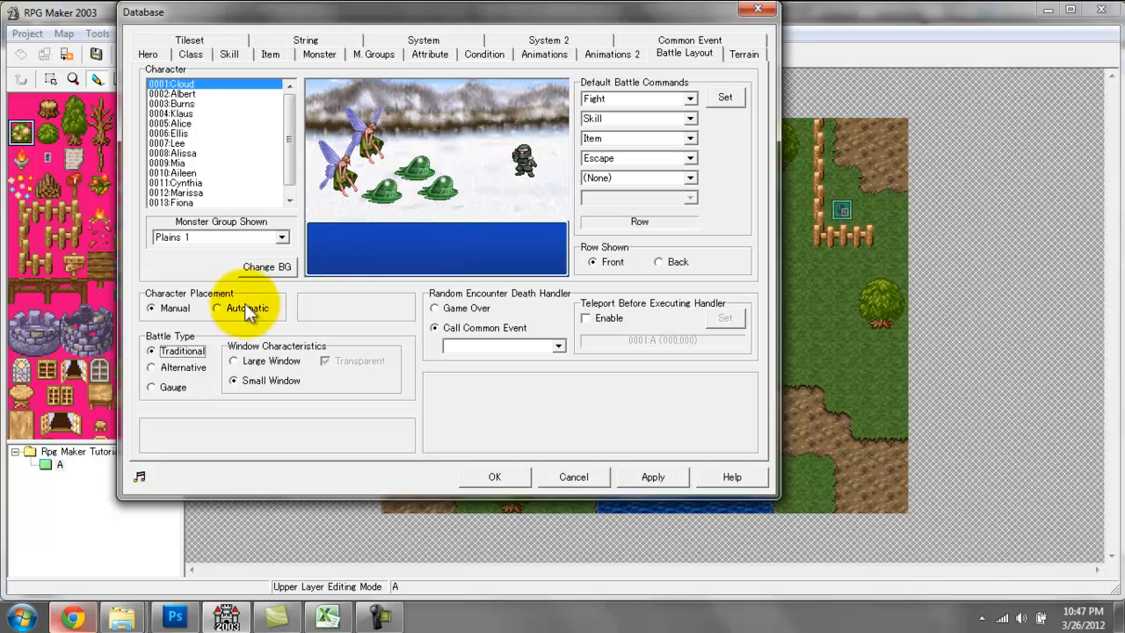
{"action": "left_click", "coordinate": [182, 367]}
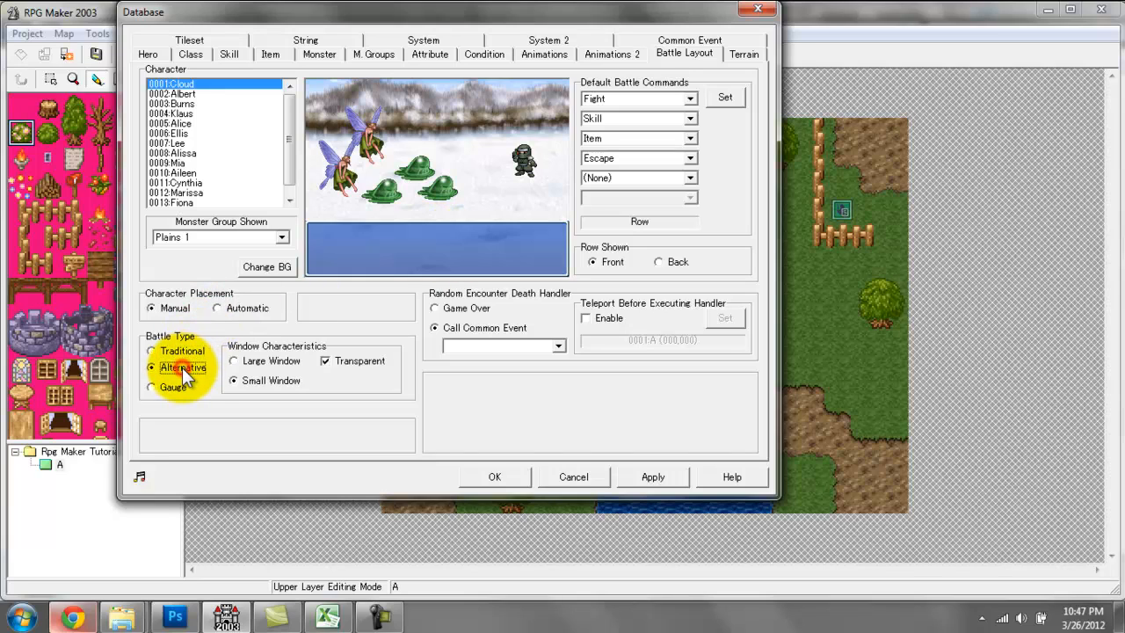
{"action": "left_click", "coordinate": [326, 359]}
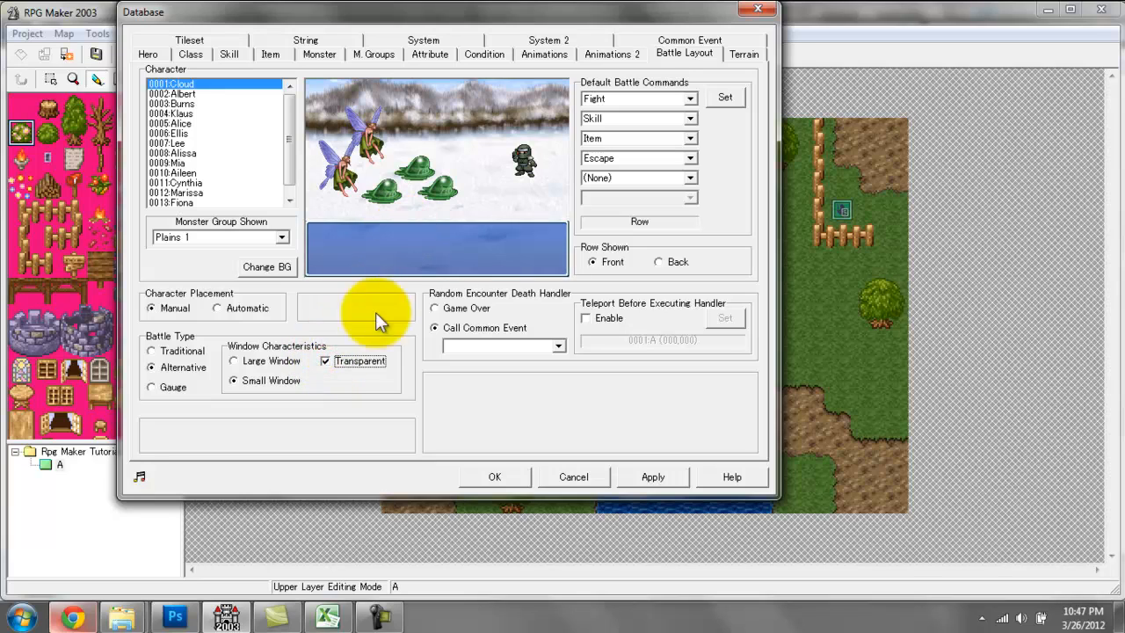
{"action": "left_click", "coordinate": [250, 364]}
{"action": "left_click", "coordinate": [250, 381]}
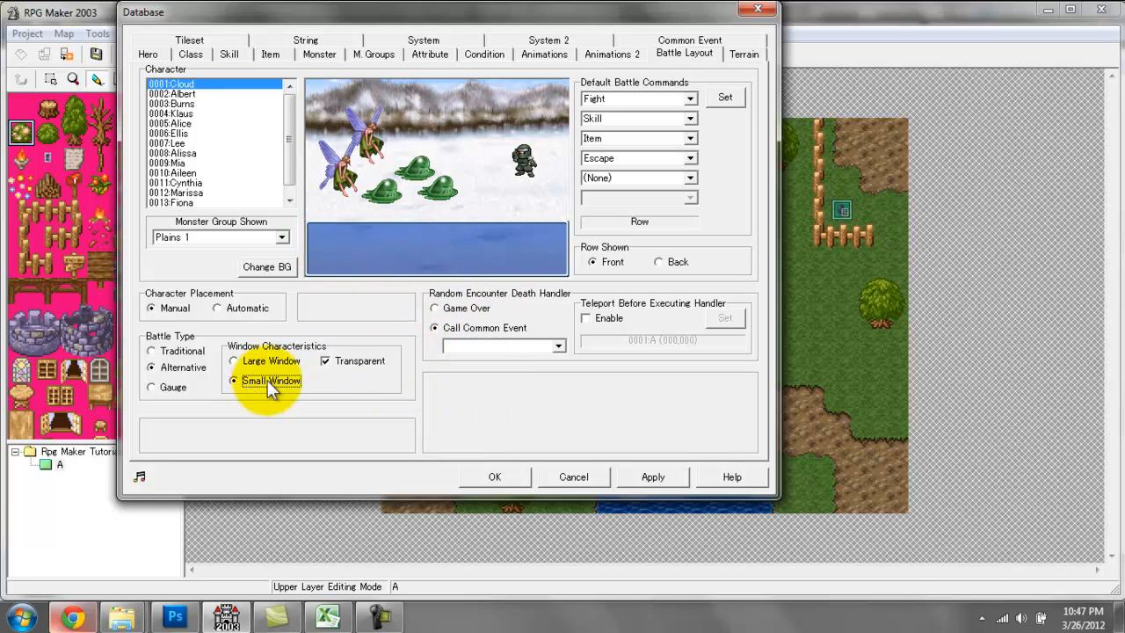
{"action": "left_click", "coordinate": [652, 477]}
Step: Set the battle type to Traditional with a large window and save the database changes
{"action": "left_click", "coordinate": [194, 350]}
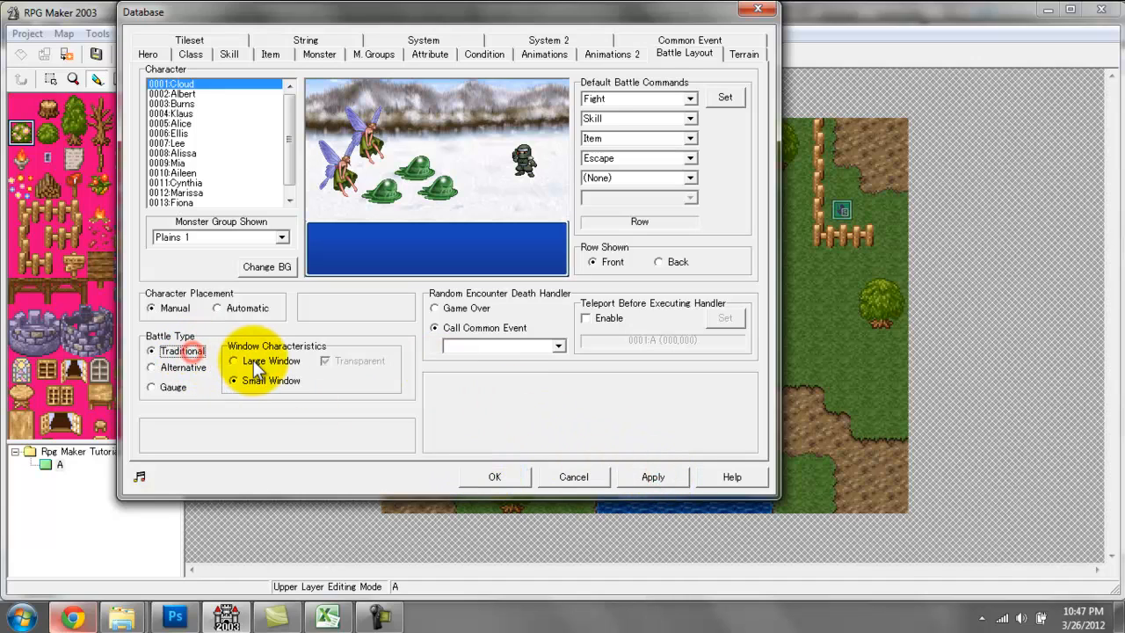
{"action": "left_click", "coordinate": [255, 361]}
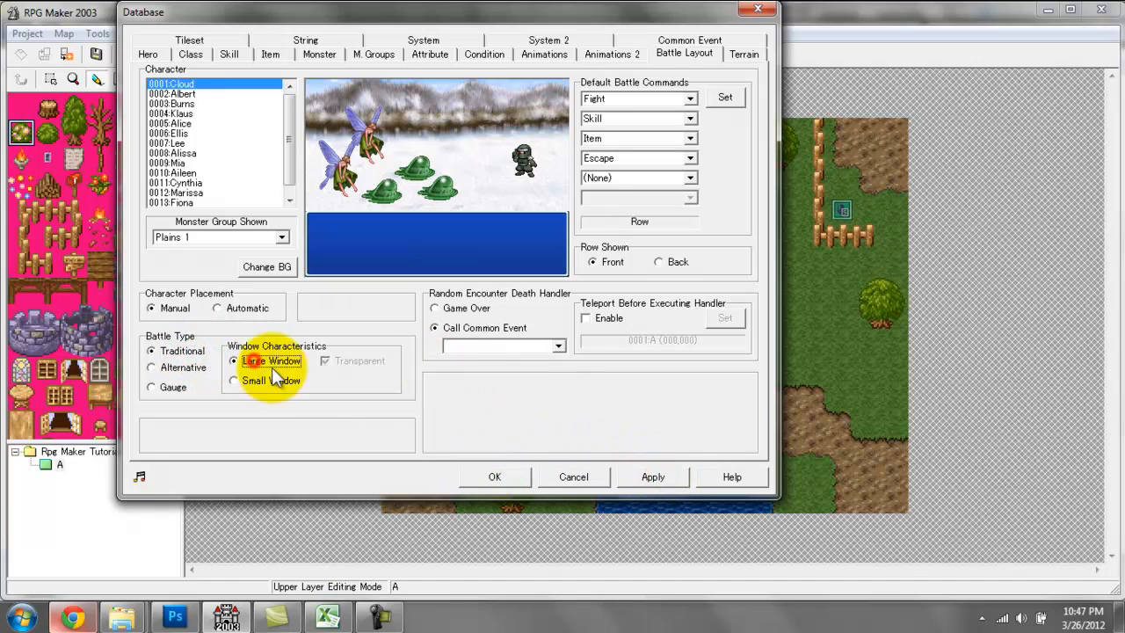
{"action": "left_click", "coordinate": [495, 477]}
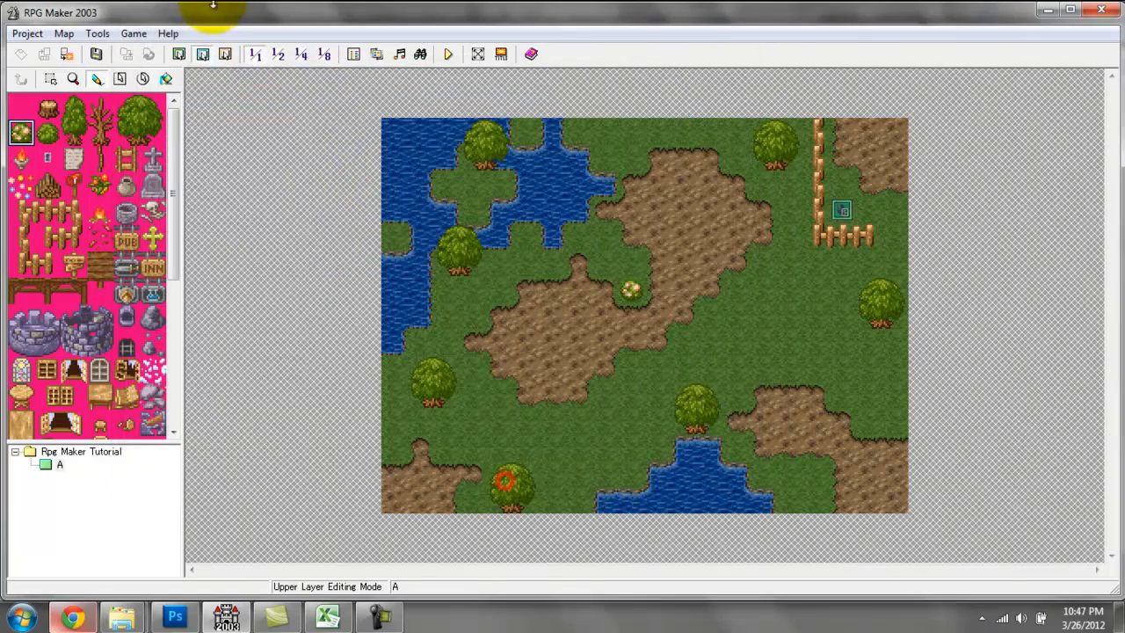
Step: Switch to the event layer and create a new event on map tile (004,006)
{"action": "left_click", "coordinate": [228, 53]}
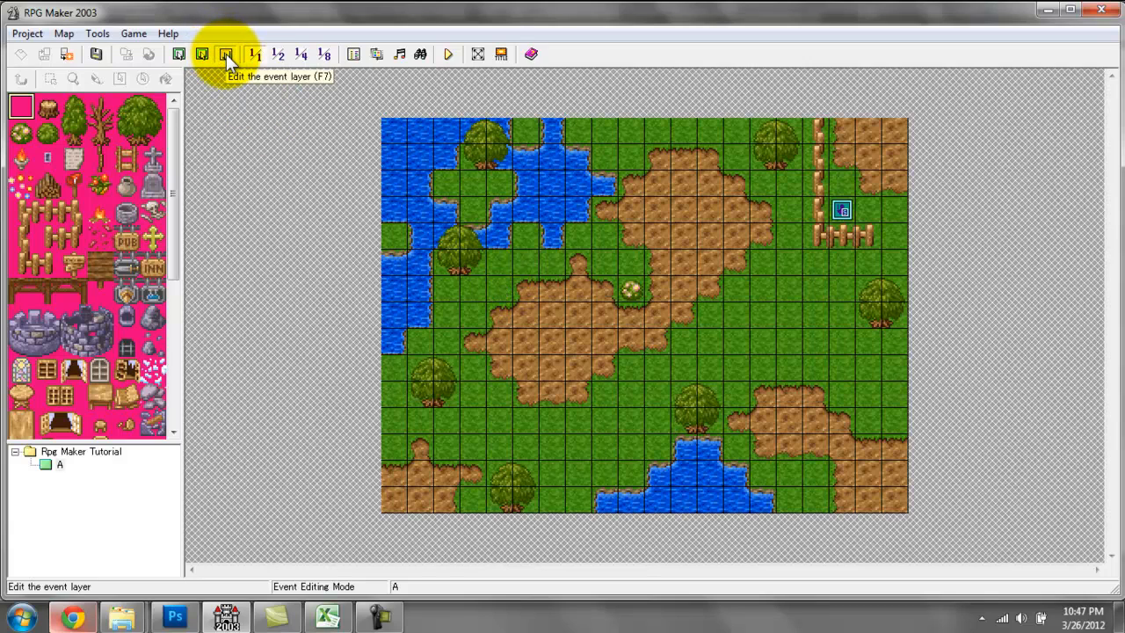
{"action": "left_click", "coordinate": [507, 296]}
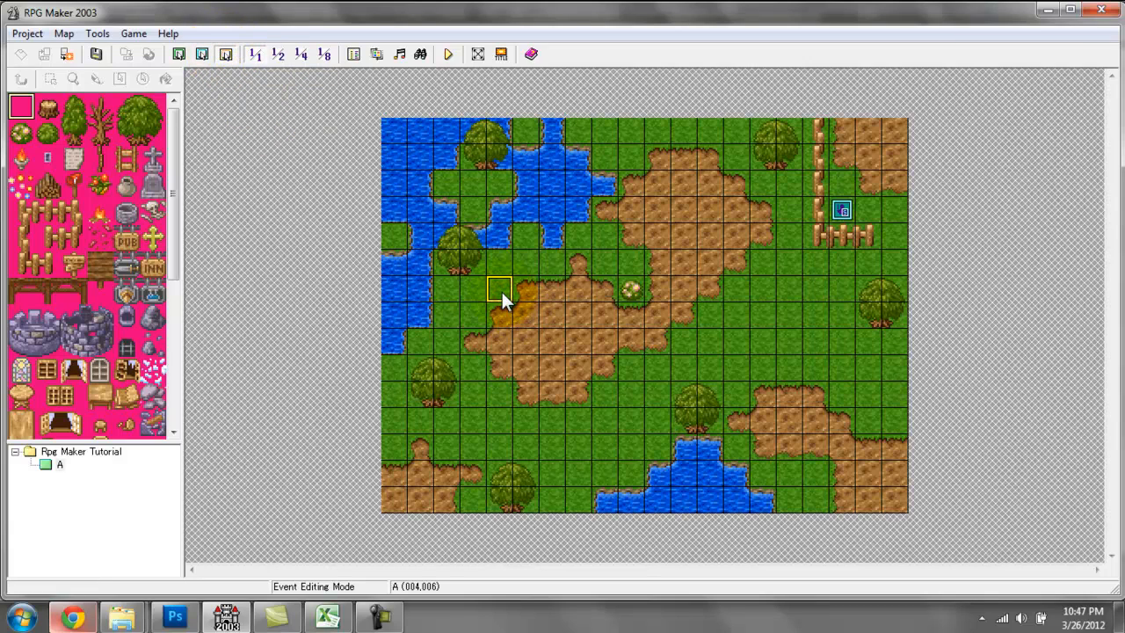
{"action": "double_click", "coordinate": [501, 289]}
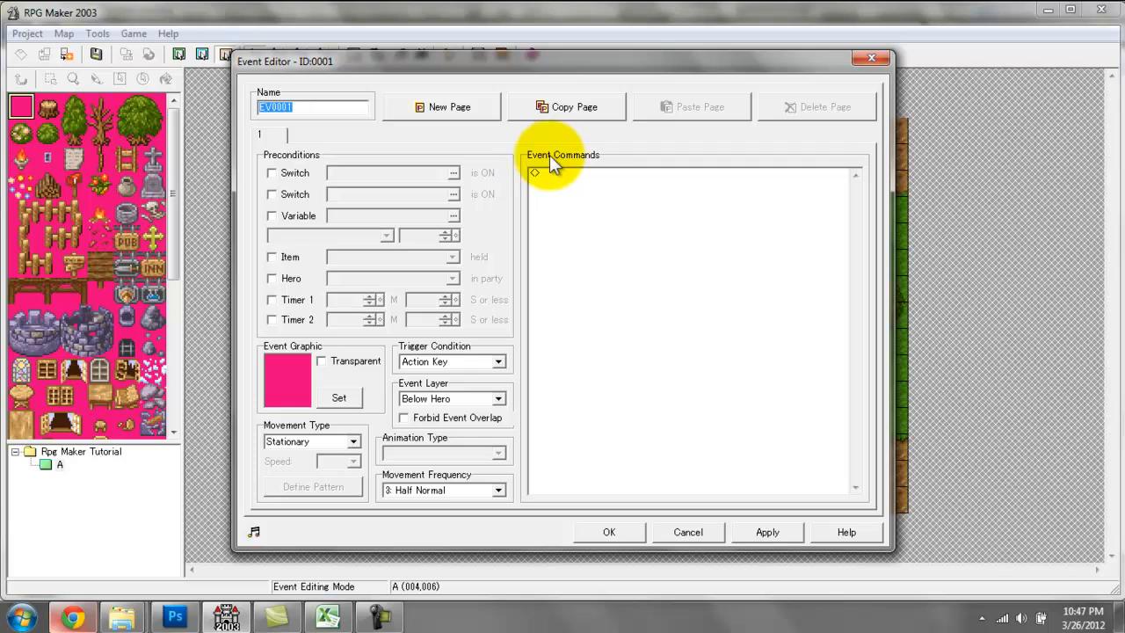
Step: Examine all four pages of commands that can be added to the new event
{"action": "double_click", "coordinate": [584, 188]}
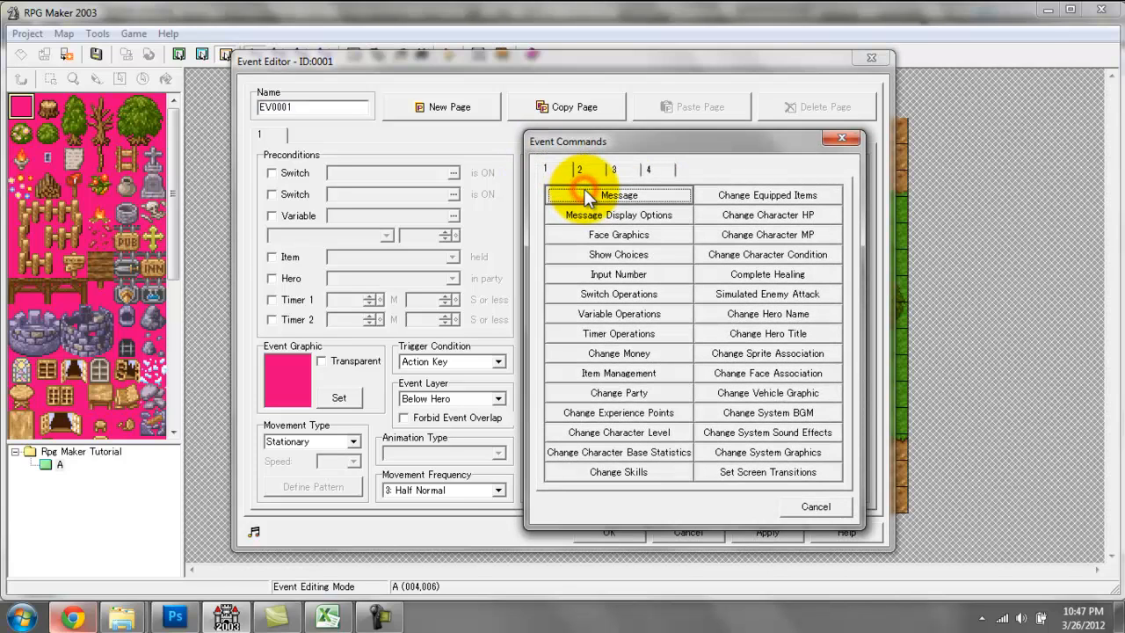
{"action": "left_click_drag", "start_coordinate": [686, 136], "coordinate": [847, 135]}
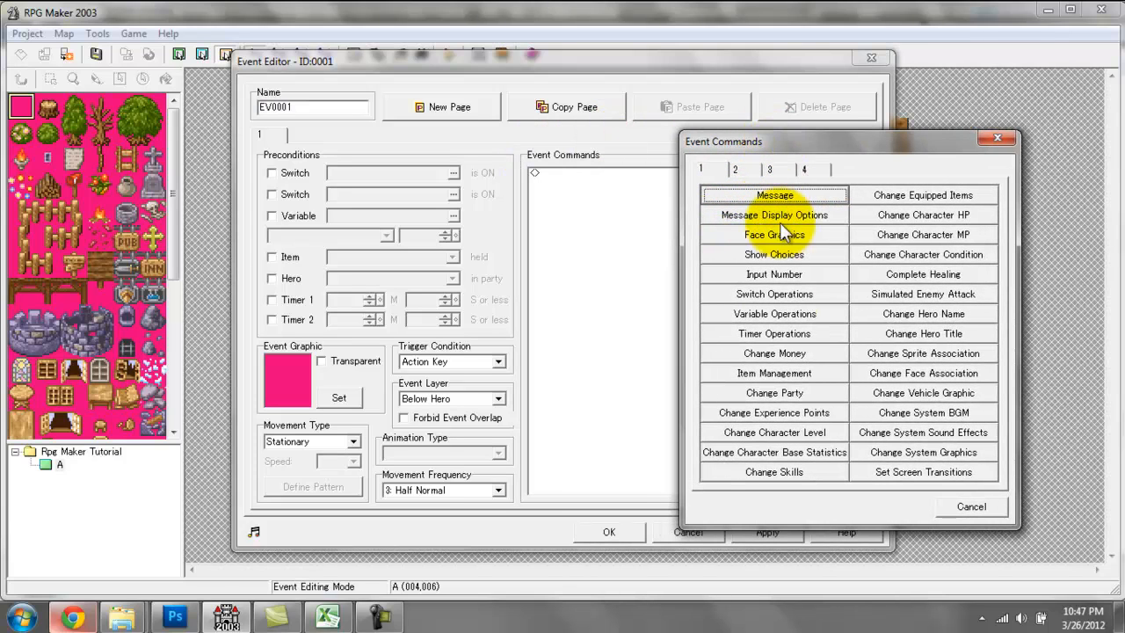
{"action": "left_click", "coordinate": [742, 171]}
{"action": "left_click", "coordinate": [776, 169]}
{"action": "left_click", "coordinate": [820, 169]}
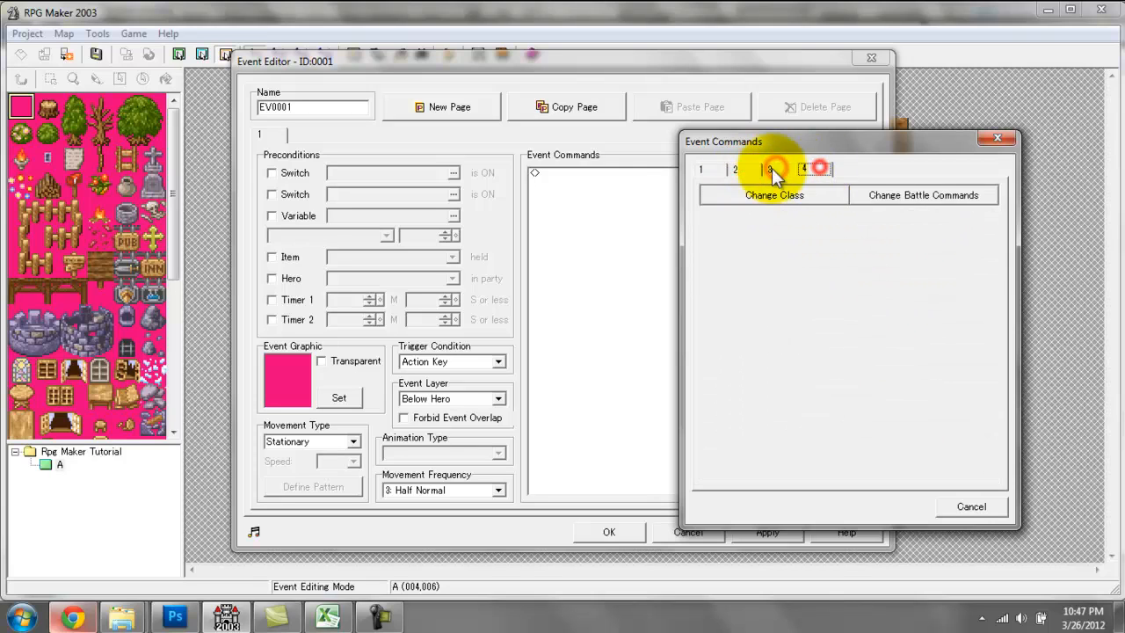
{"action": "left_click", "coordinate": [720, 168]}
{"action": "left_click", "coordinate": [747, 168]}
{"action": "left_click", "coordinate": [773, 167]}
{"action": "left_click", "coordinate": [803, 168]}
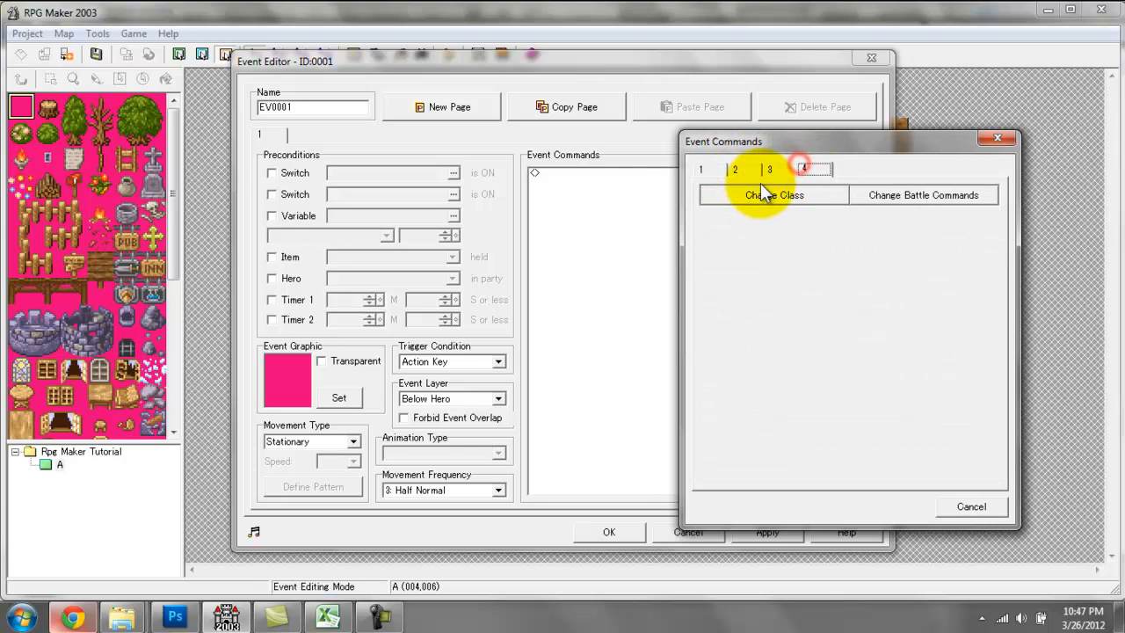
{"action": "left_click", "coordinate": [717, 170]}
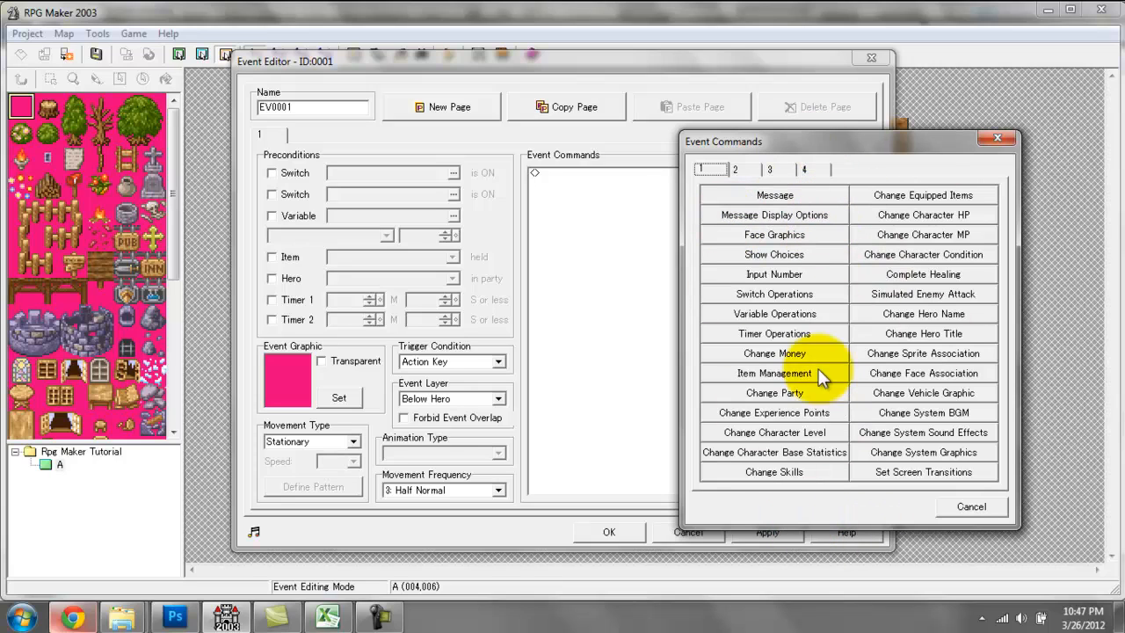
Step: Add a message command reading "Hello World" to the event and apply the change
{"action": "left_click", "coordinate": [749, 196]}
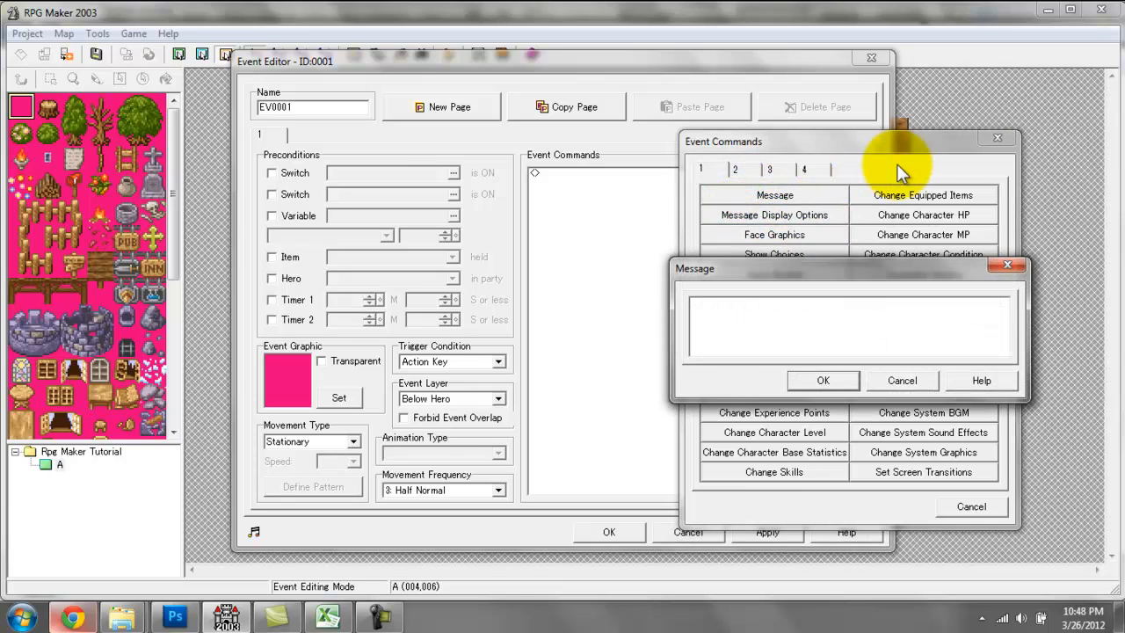
{"action": "type", "text": "Hello World"}
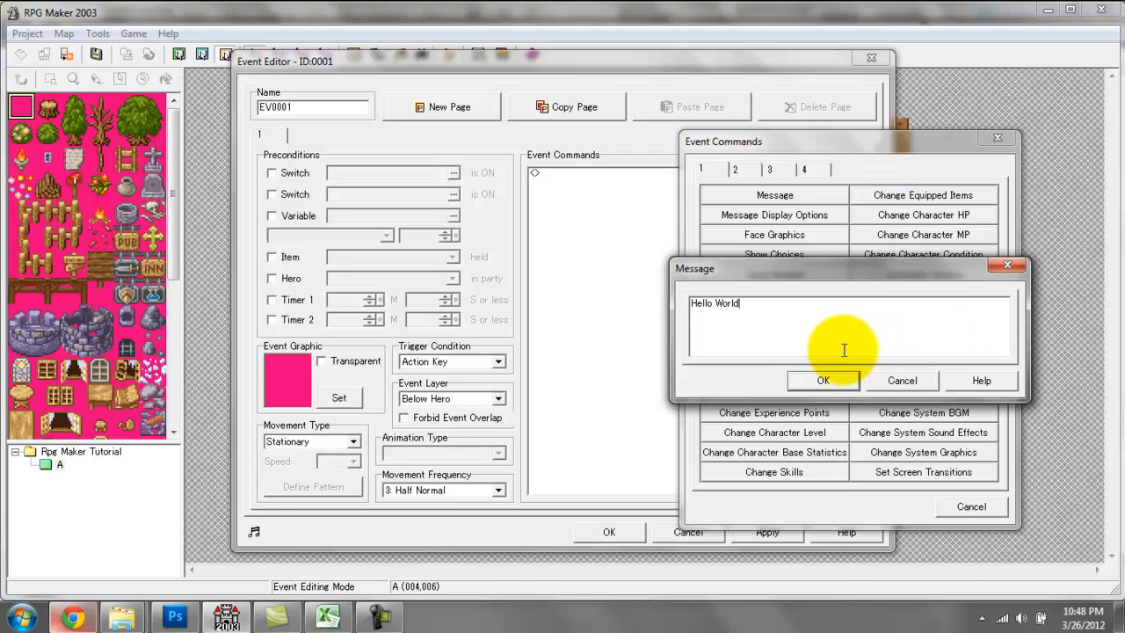
{"action": "left_click", "coordinate": [824, 381]}
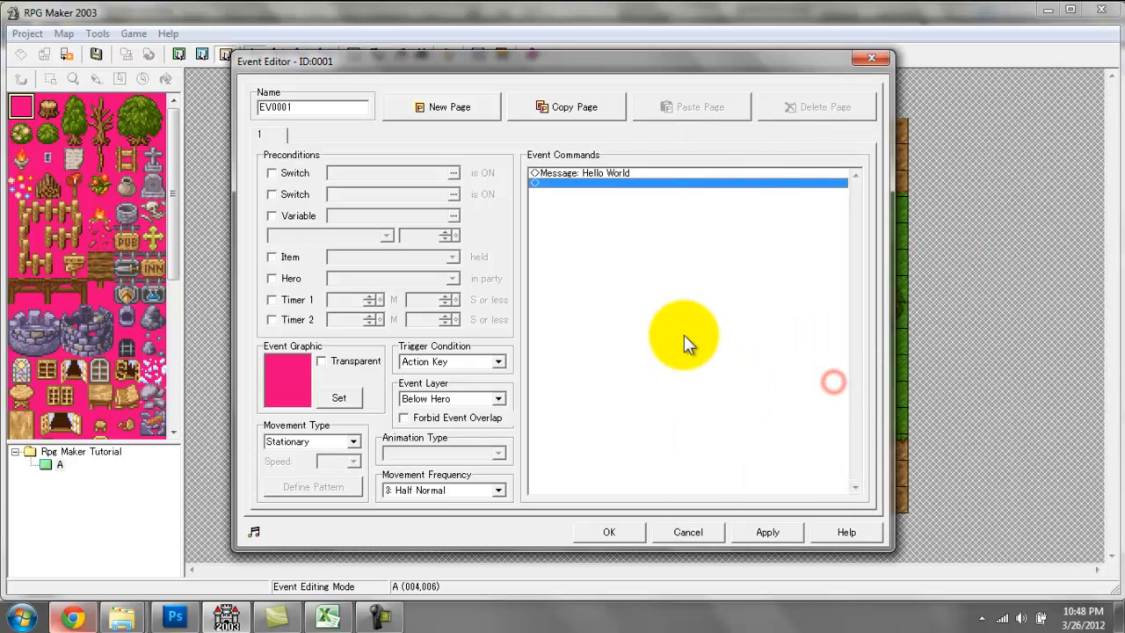
{"action": "left_click", "coordinate": [783, 527]}
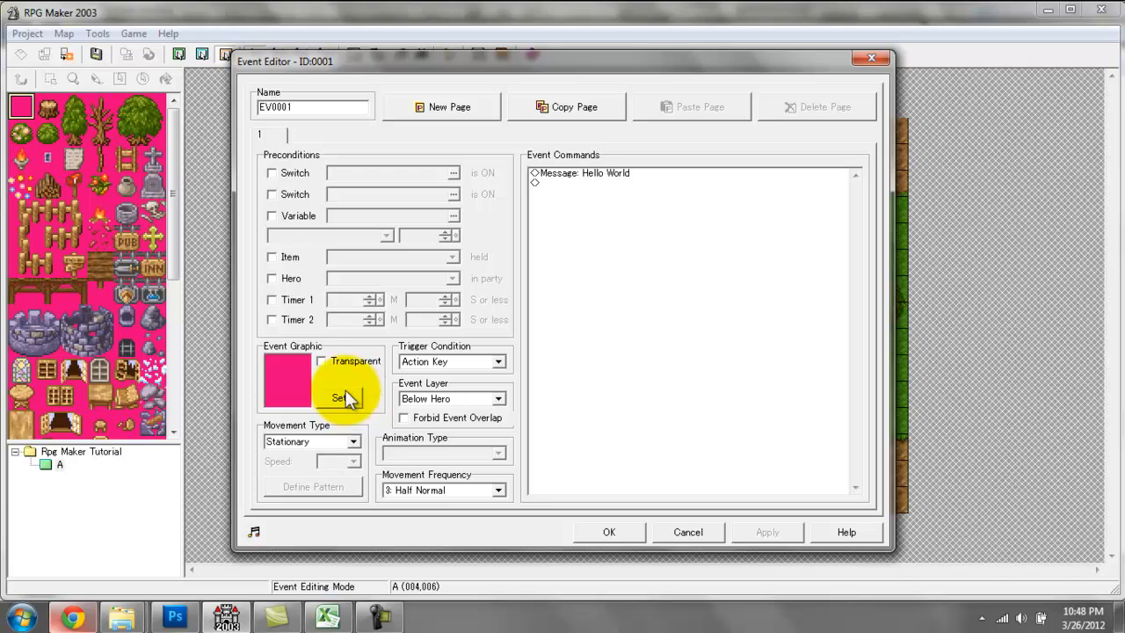
Step: Give the event the red monster graphic from the monster1 set, save it, and move the event to map tile (009,006)
{"action": "left_click", "coordinate": [334, 396]}
{"action": "left_click", "coordinate": [327, 362]}
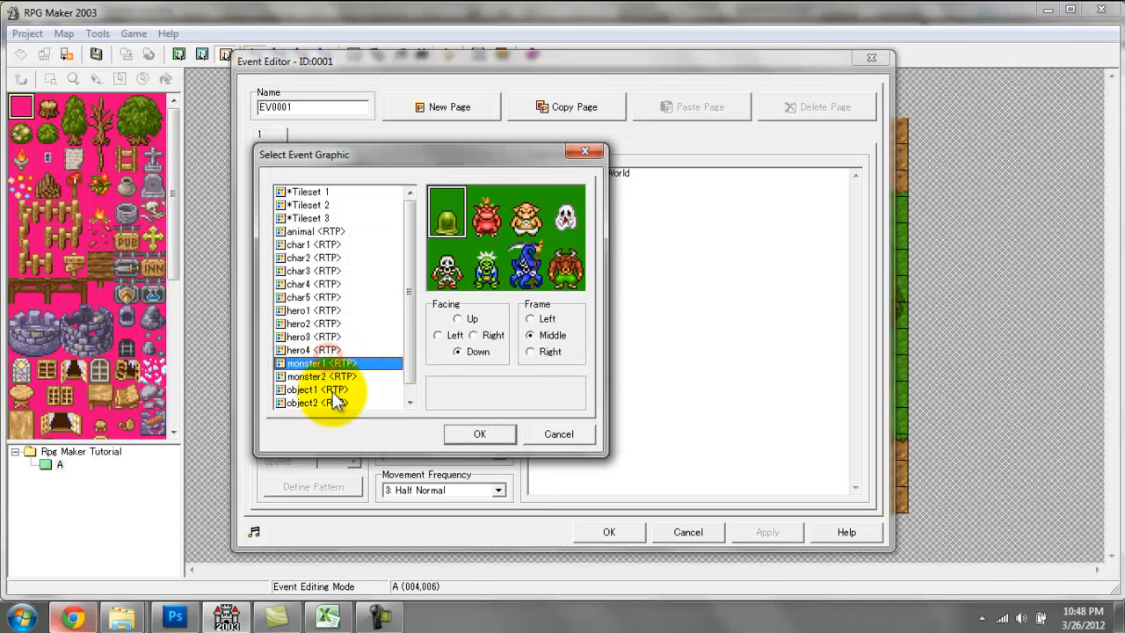
{"action": "left_click", "coordinate": [489, 212]}
{"action": "double_click", "coordinate": [495, 212]}
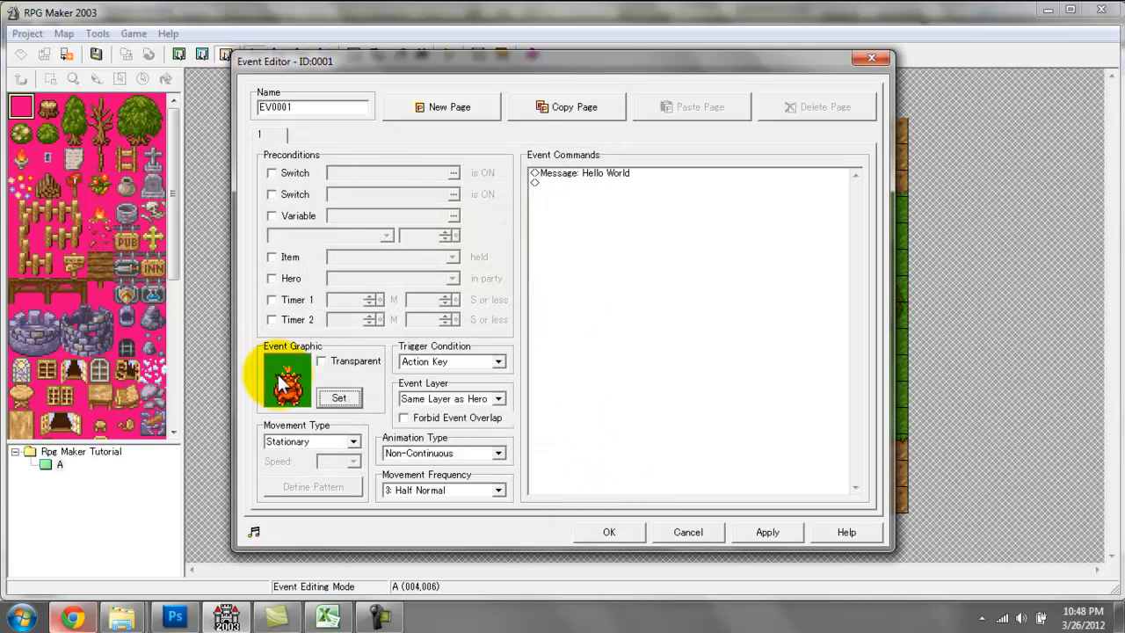
{"action": "left_click", "coordinate": [599, 531]}
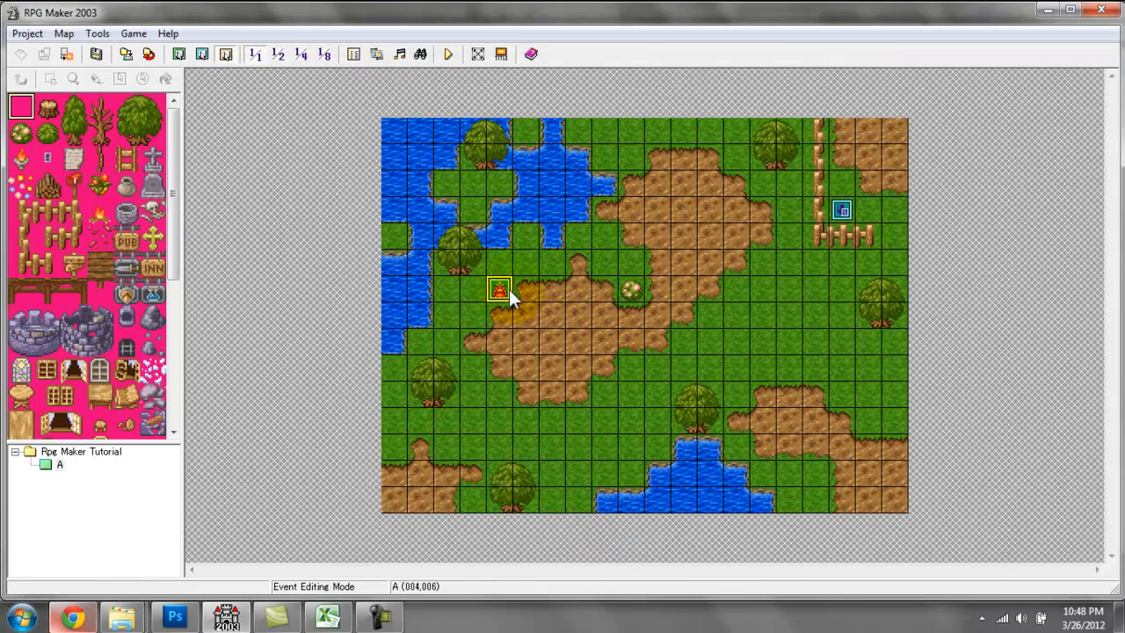
{"action": "left_click", "coordinate": [633, 290]}
{"action": "left_click_drag", "start_coordinate": [638, 296], "coordinate": [637, 296]}
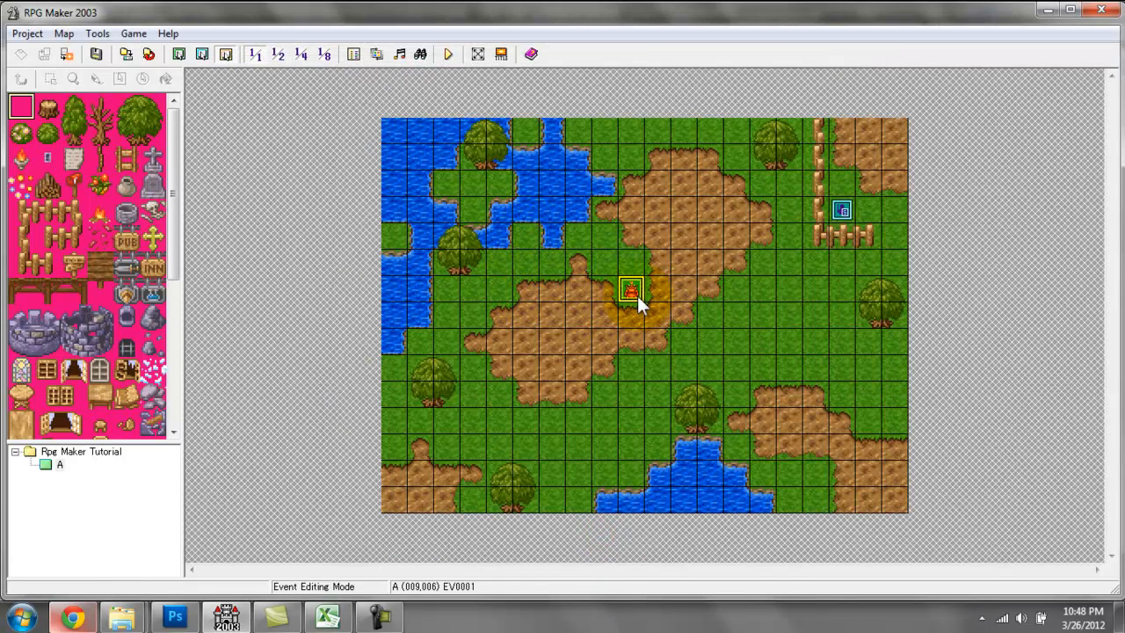
Step: Save the map and playtest a new game, talking to the red monster to check its message before closing the game
{"action": "left_click", "coordinate": [450, 55]}
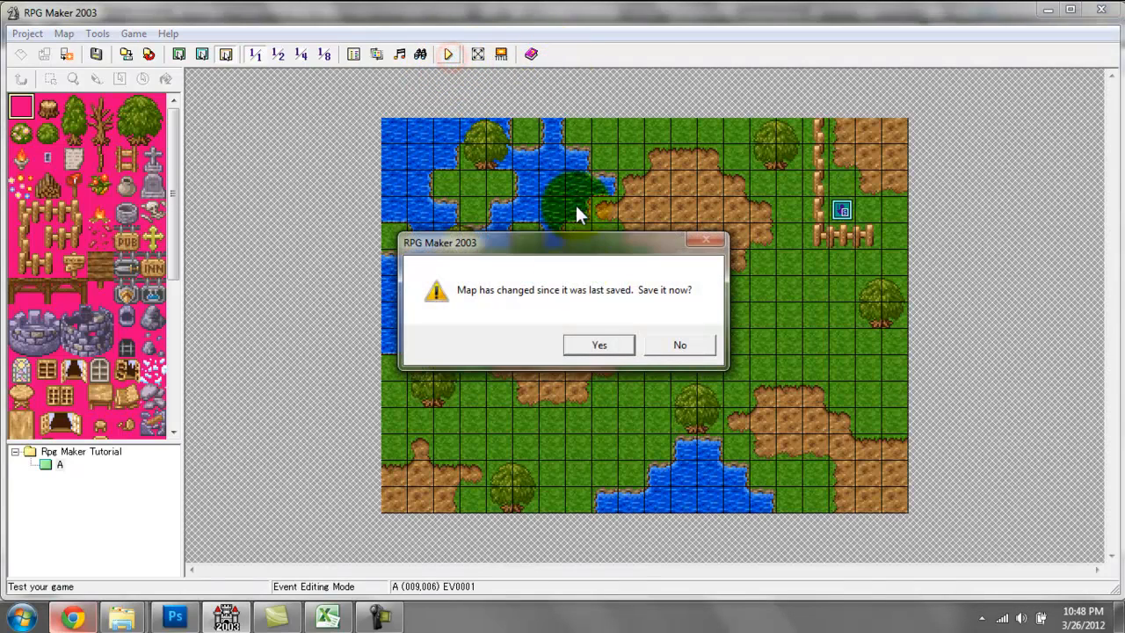
{"action": "left_click", "coordinate": [592, 346]}
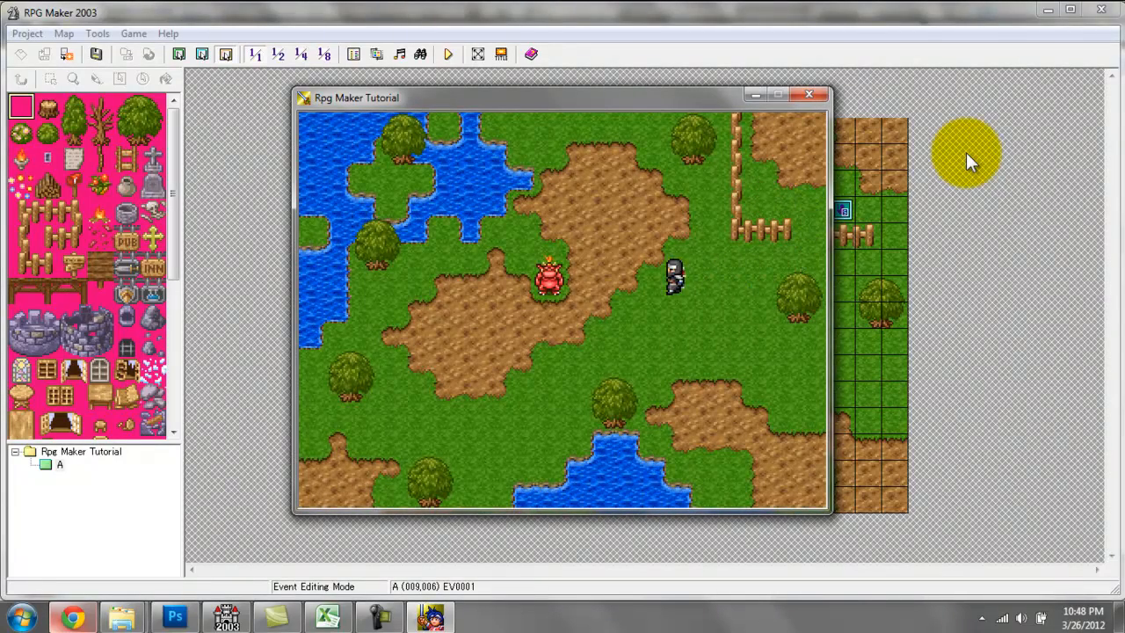
{"action": "key", "text": "Return"}
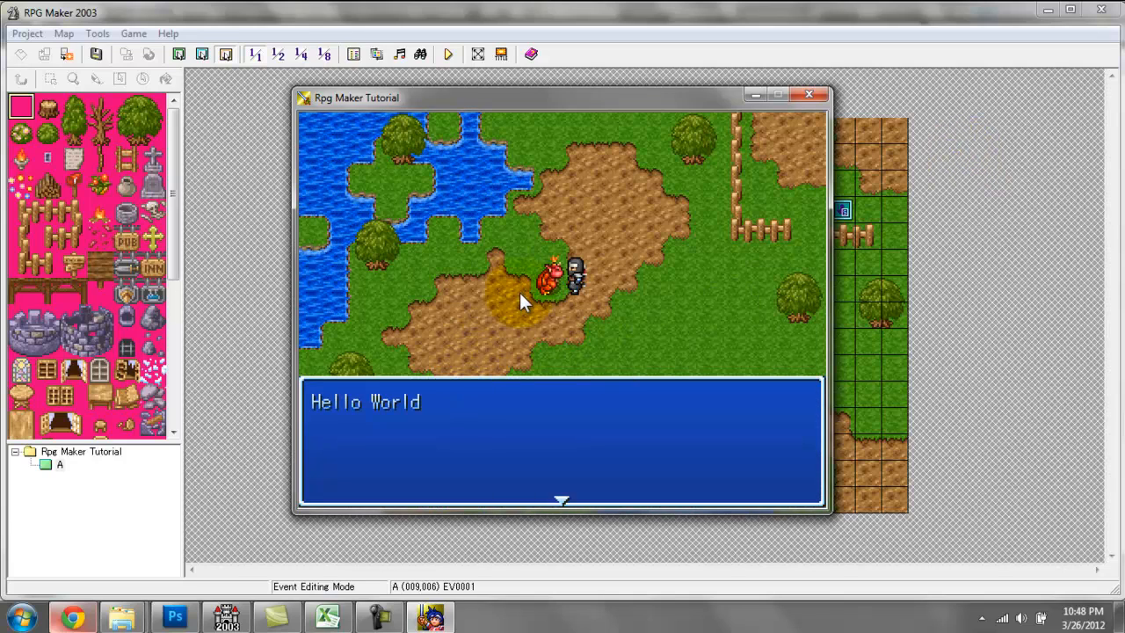
{"action": "key", "text": "Return"}
{"action": "key", "text": "Return"}
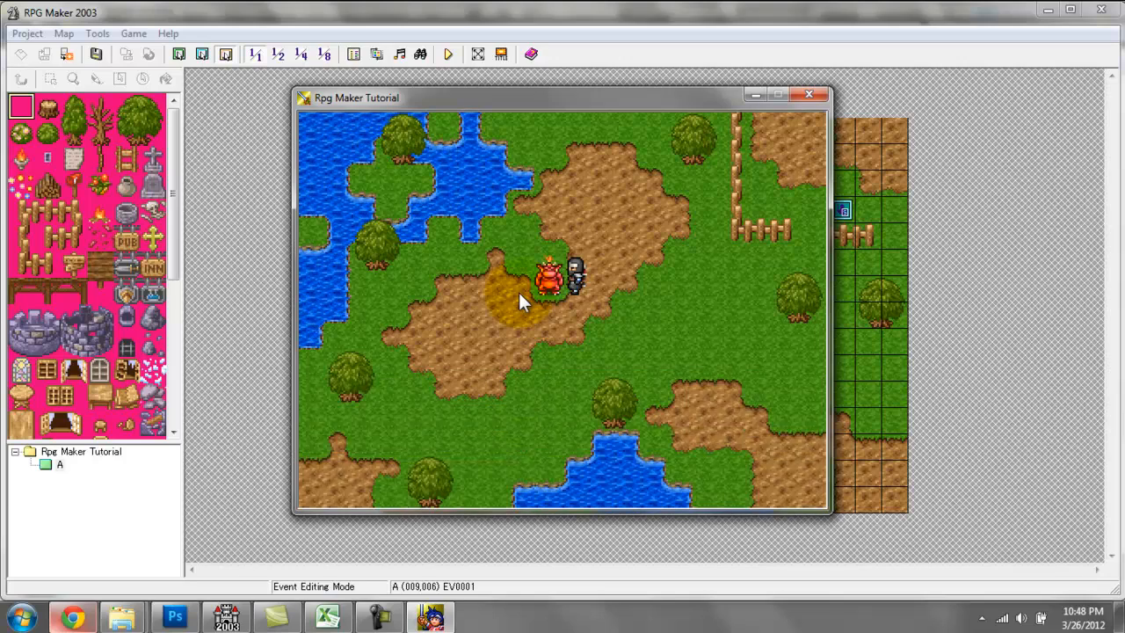
{"action": "key", "text": "Return"}
{"action": "key", "text": "Return"}
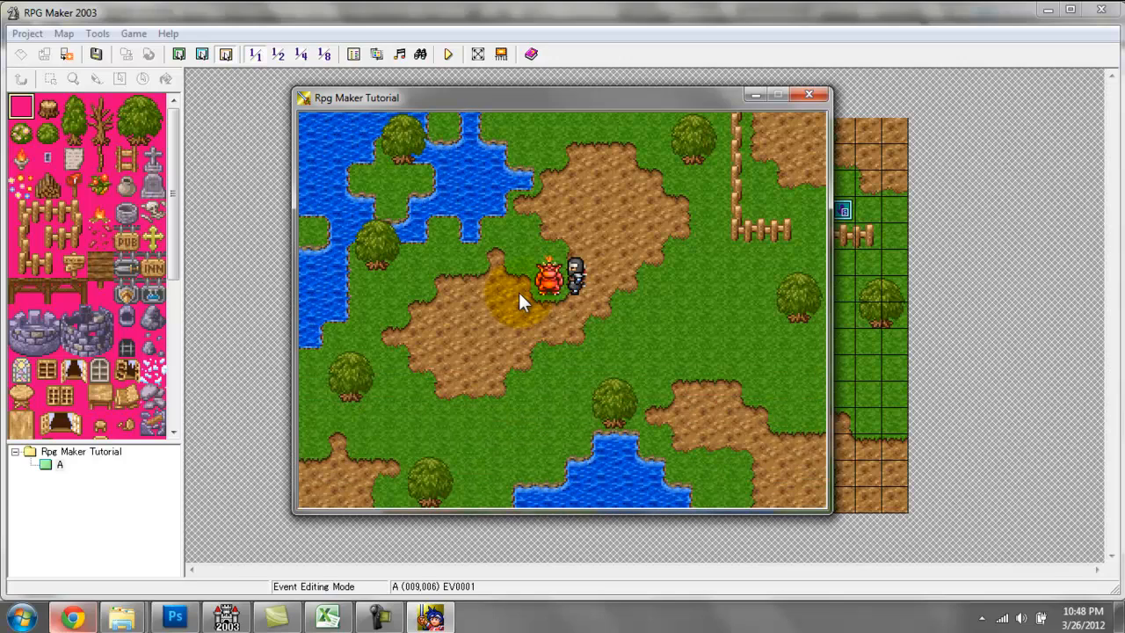
{"action": "left_click", "coordinate": [809, 95]}
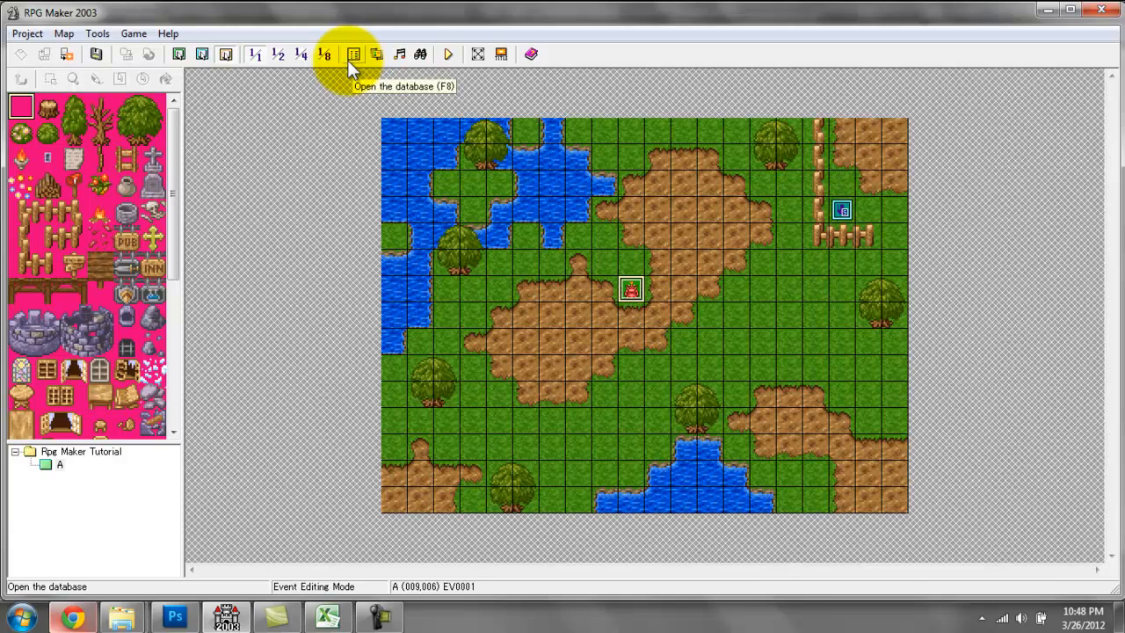
Step: Set the battle type to Alternative with a small window in the database's battle layout and save the change
{"action": "left_click", "coordinate": [353, 56]}
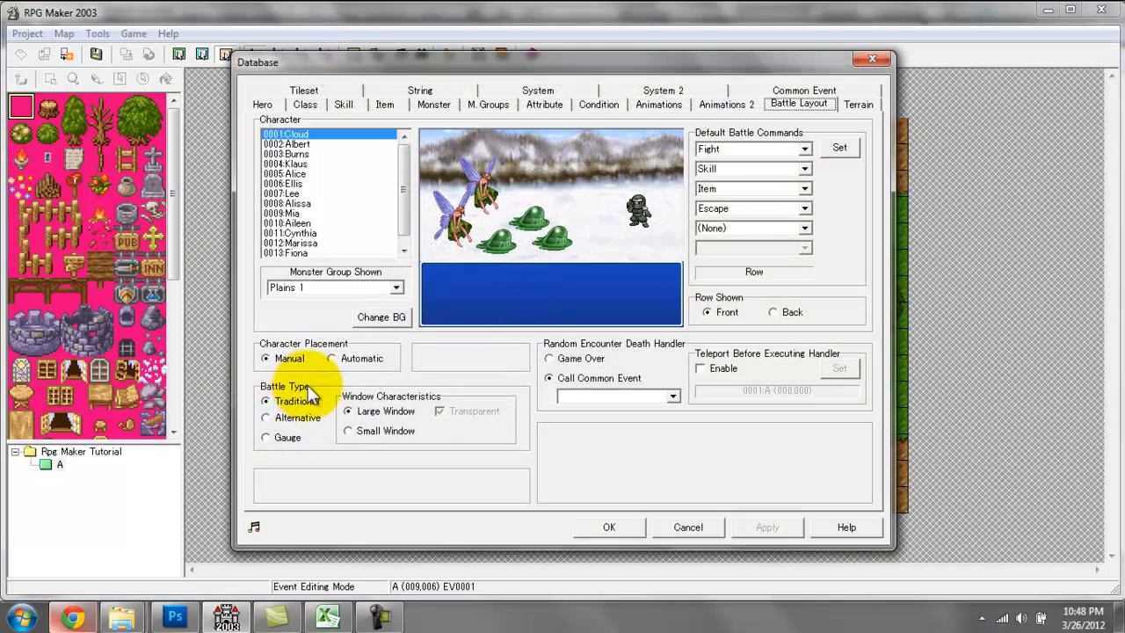
{"action": "left_click", "coordinate": [273, 417]}
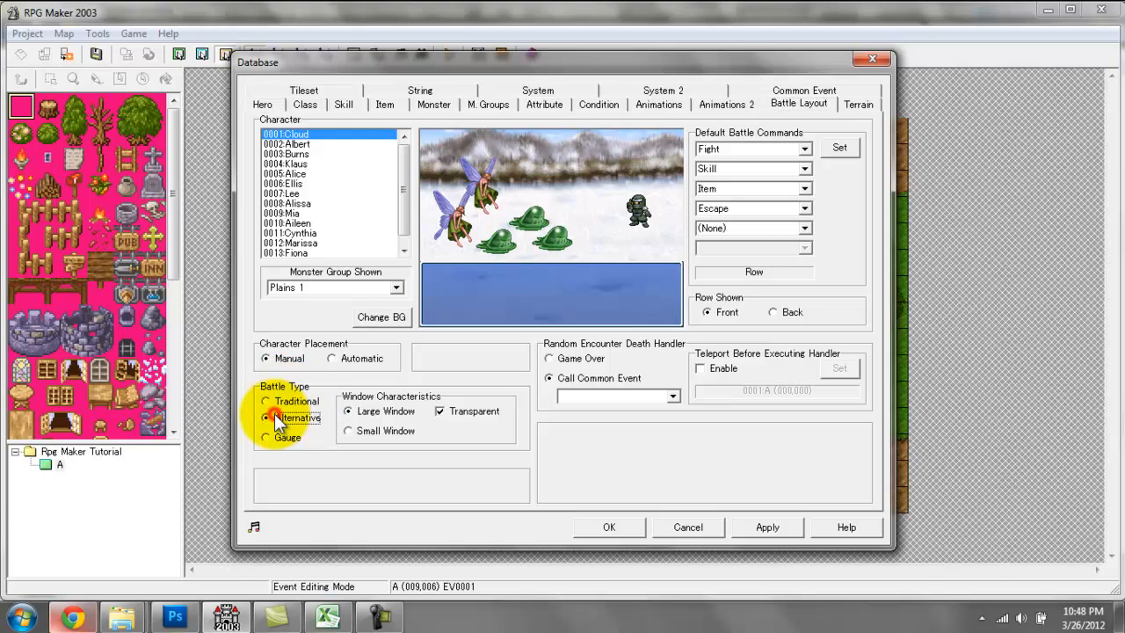
{"action": "left_click", "coordinate": [371, 430]}
{"action": "left_click", "coordinate": [610, 525]}
Step: Launch a test run of the game, look at its title menu, and close it
{"action": "left_click", "coordinate": [448, 55]}
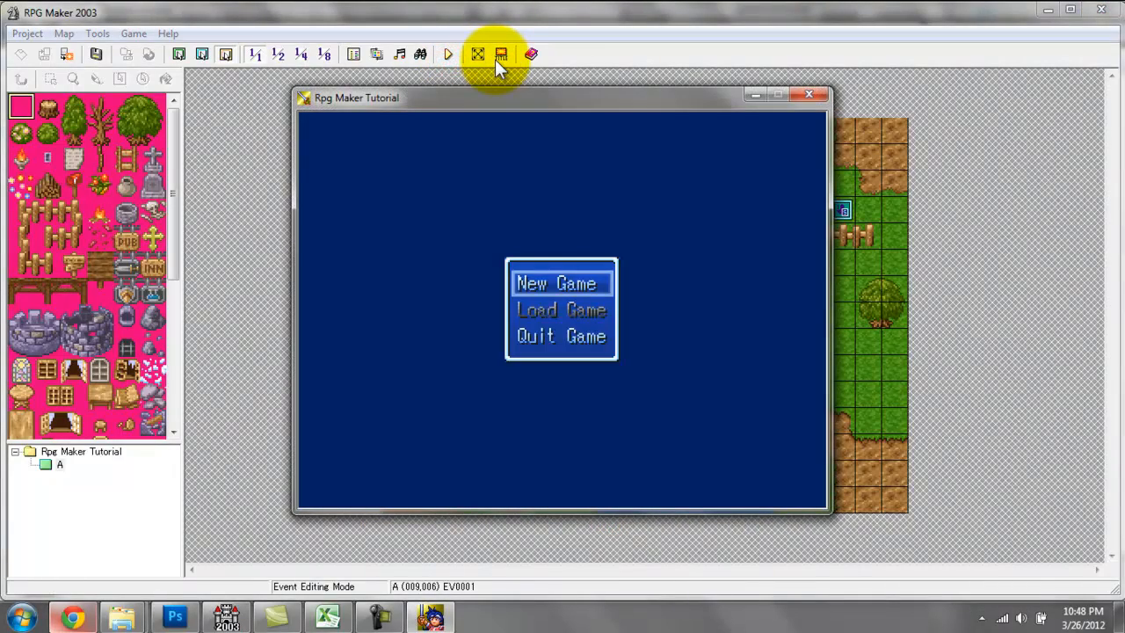
{"action": "left_click_drag", "start_coordinate": [492, 95], "coordinate": [498, 130]}
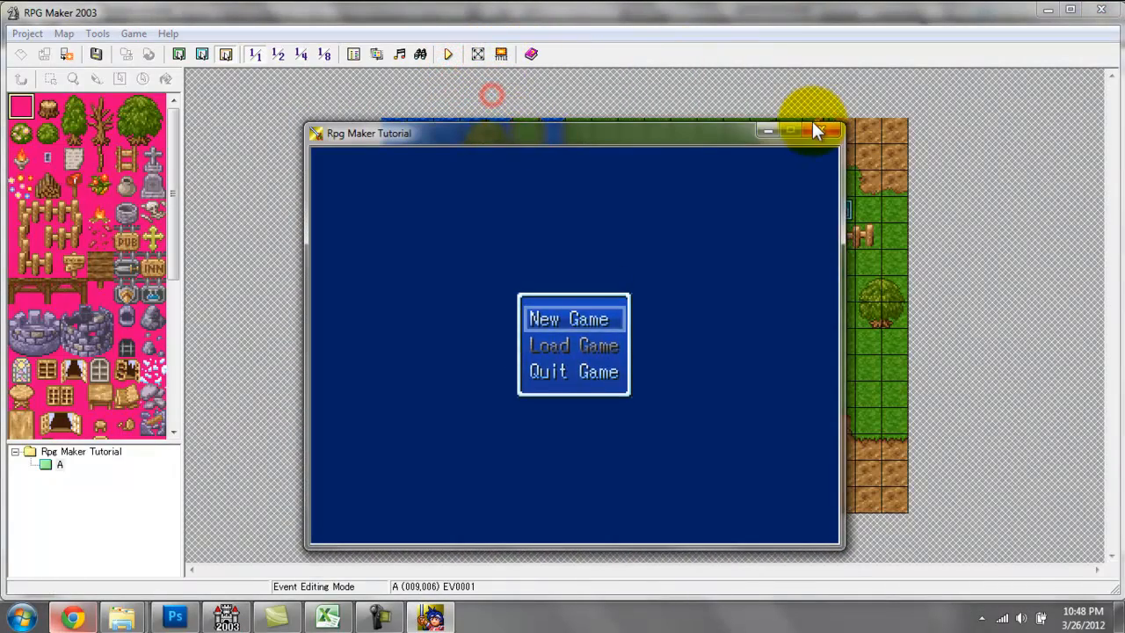
{"action": "left_click", "coordinate": [815, 129]}
Step: Change the battle layout's background to rockbed in the database
{"action": "left_click", "coordinate": [355, 55]}
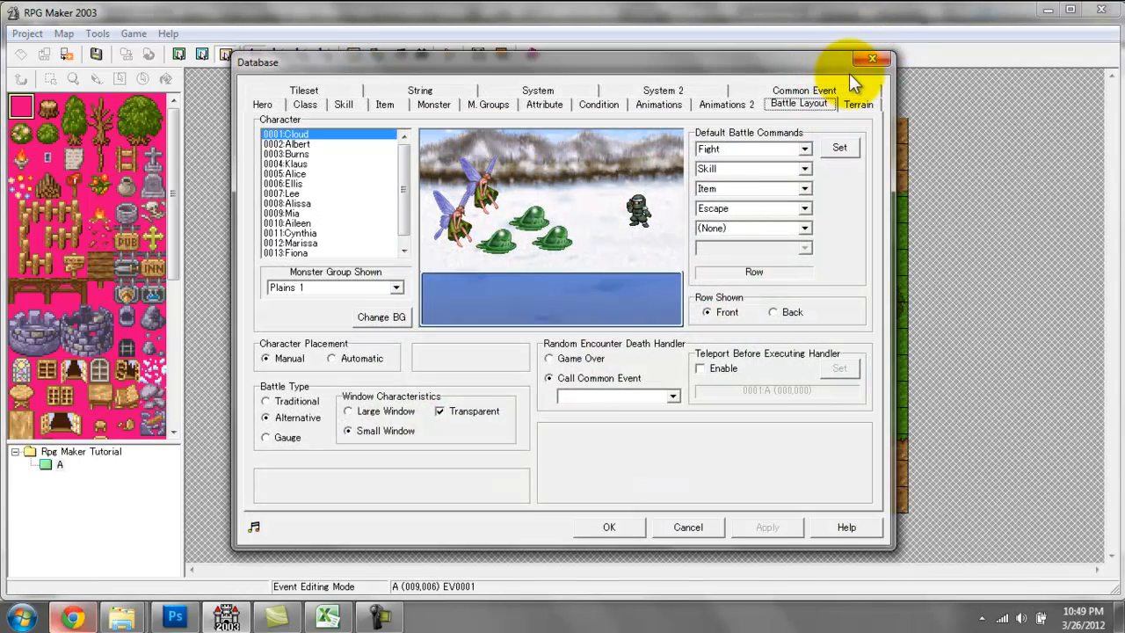
{"action": "left_click", "coordinate": [396, 315]}
{"action": "left_click", "coordinate": [493, 195]}
{"action": "left_click", "coordinate": [718, 369]}
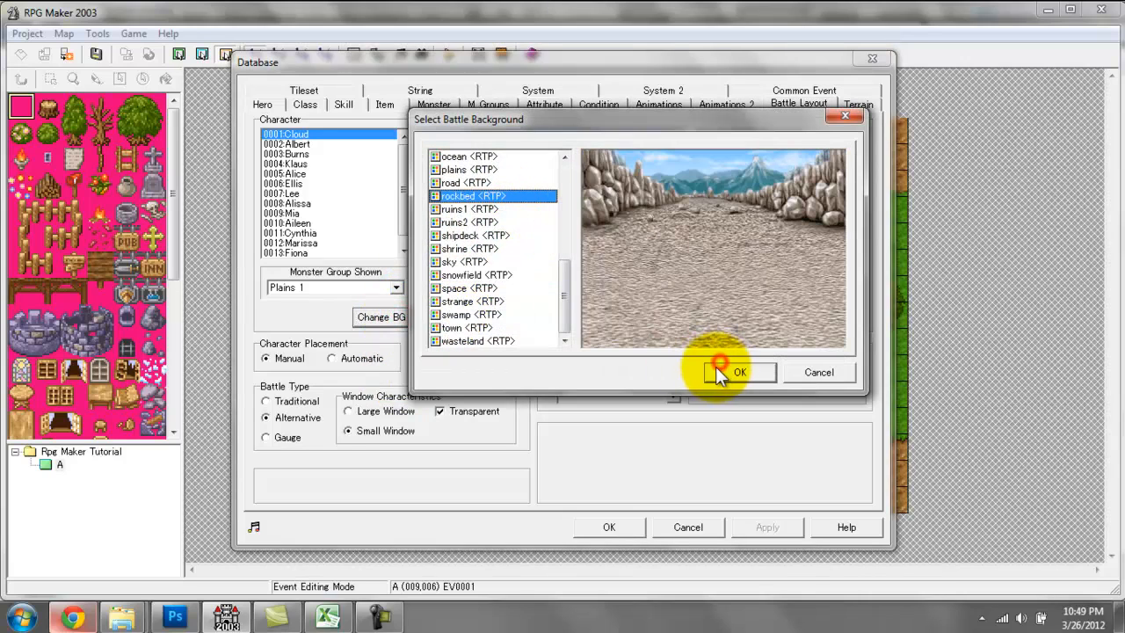
Step: Rename the first hero to CloudNinja and save the database changes
{"action": "left_click", "coordinate": [263, 105]}
{"action": "double_click", "coordinate": [462, 151]}
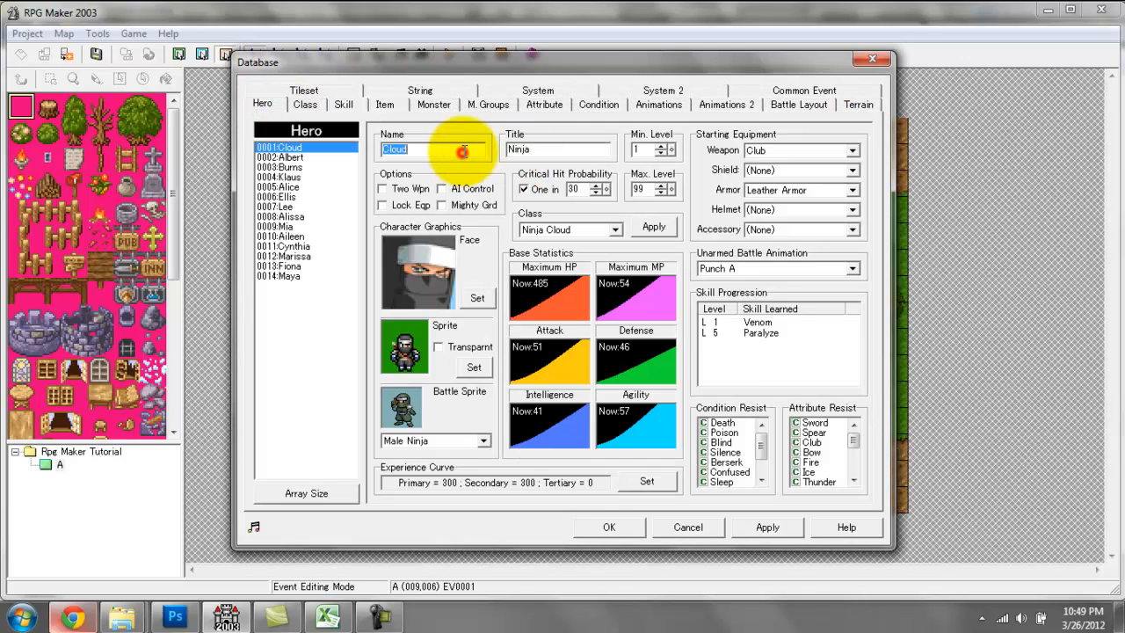
{"action": "left_click", "coordinate": [461, 151]}
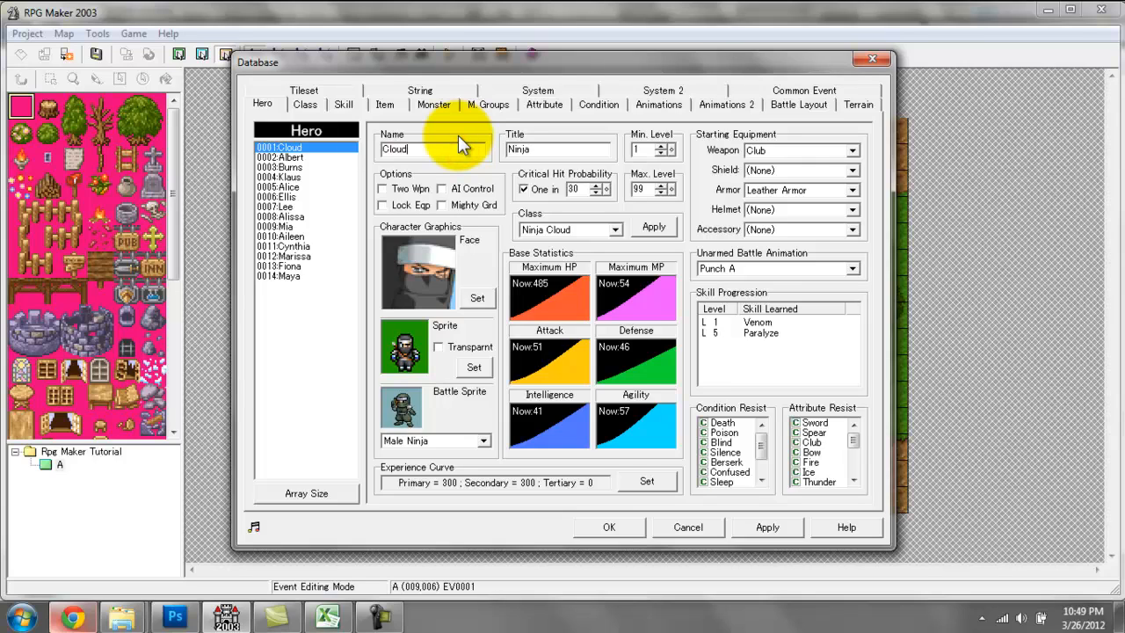
{"action": "type", "text": "Ninja"}
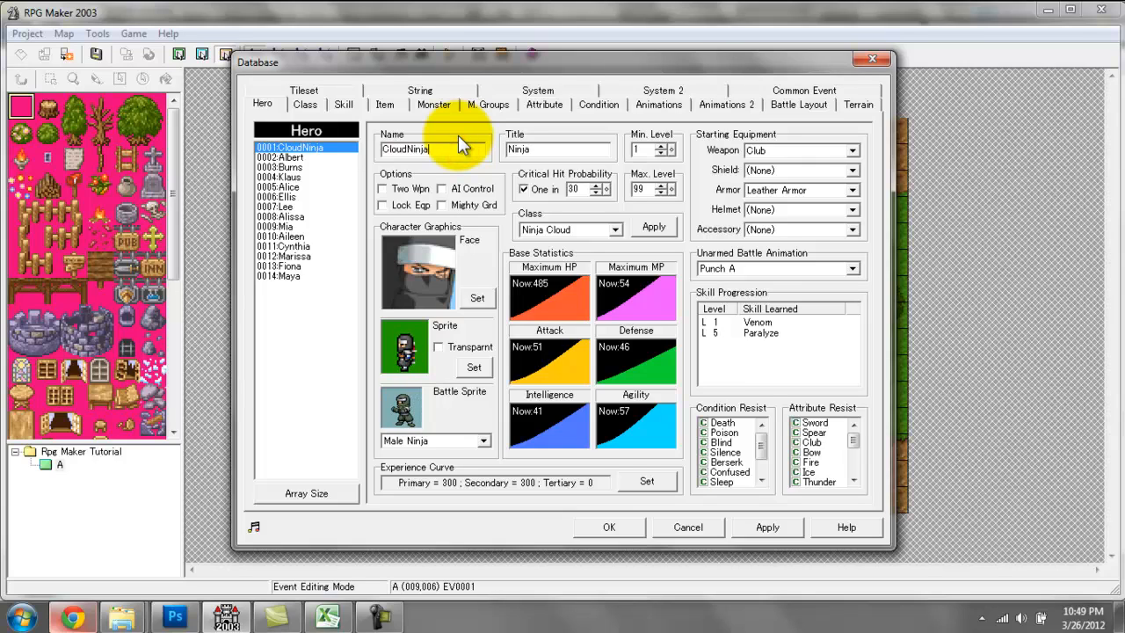
{"action": "left_click", "coordinate": [765, 527]}
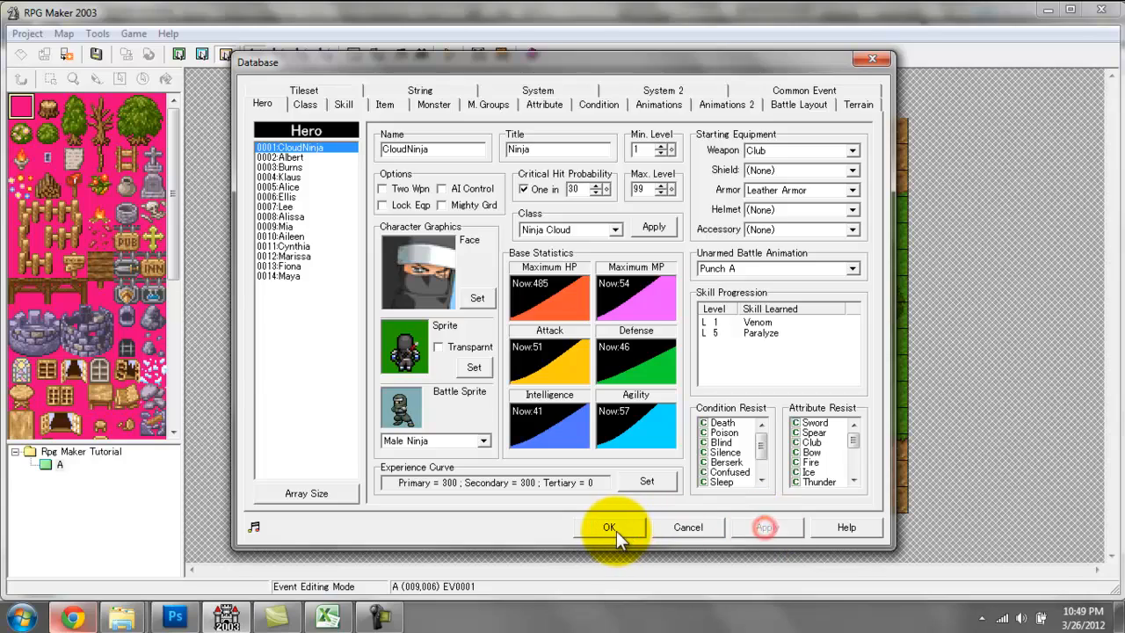
{"action": "left_click", "coordinate": [609, 528]}
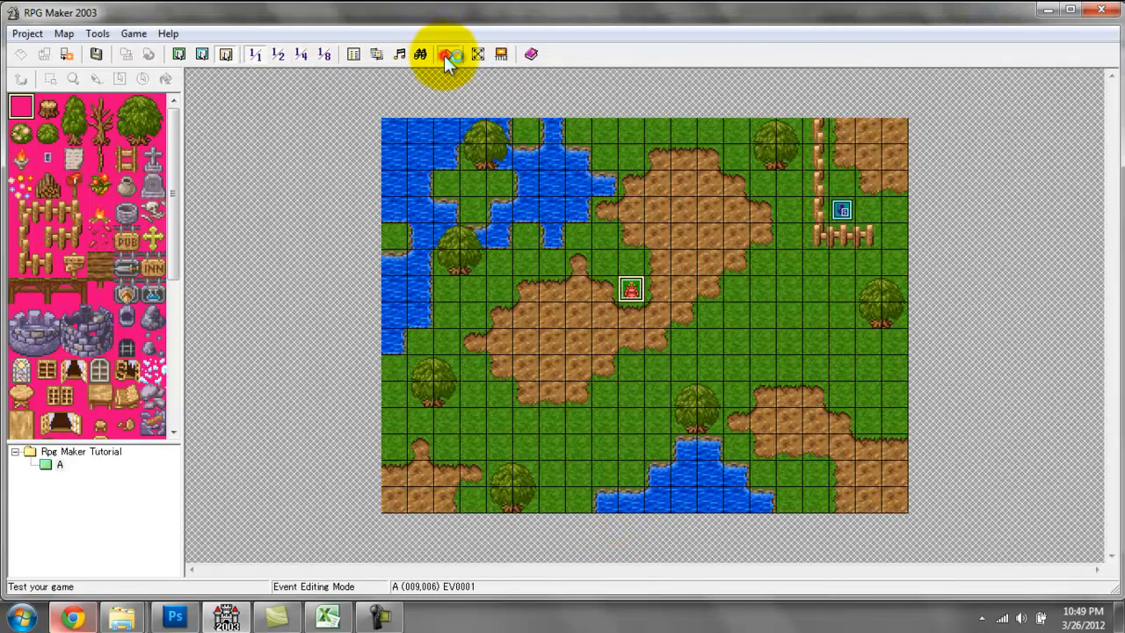
Step: Start and close another test run, and review the red monster event's settings
{"action": "left_click", "coordinate": [446, 58]}
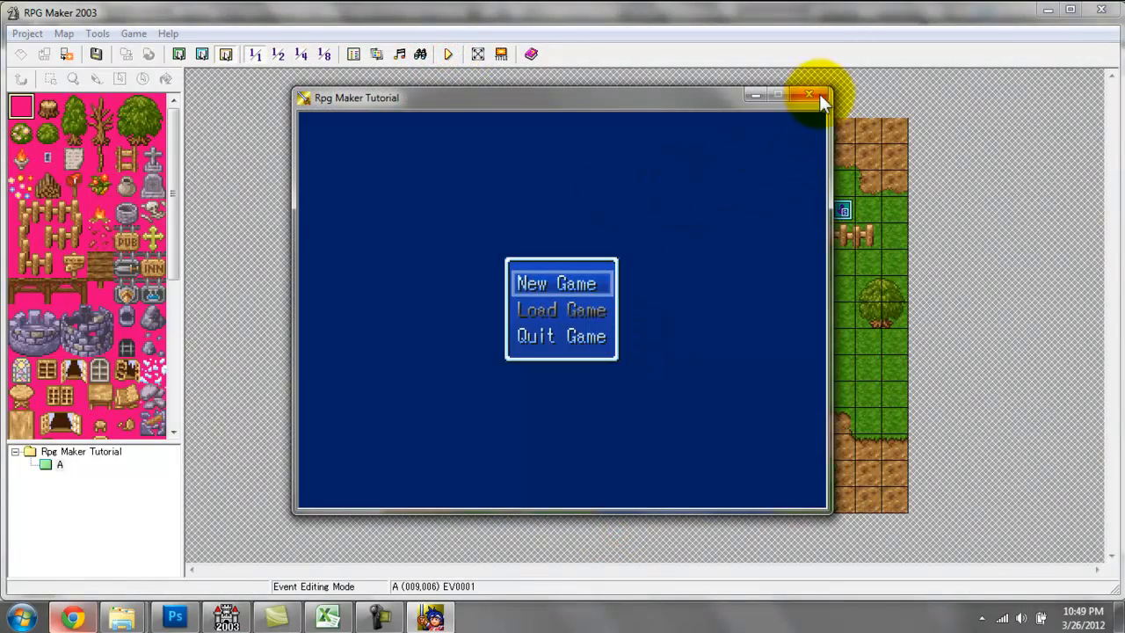
{"action": "left_click", "coordinate": [814, 96]}
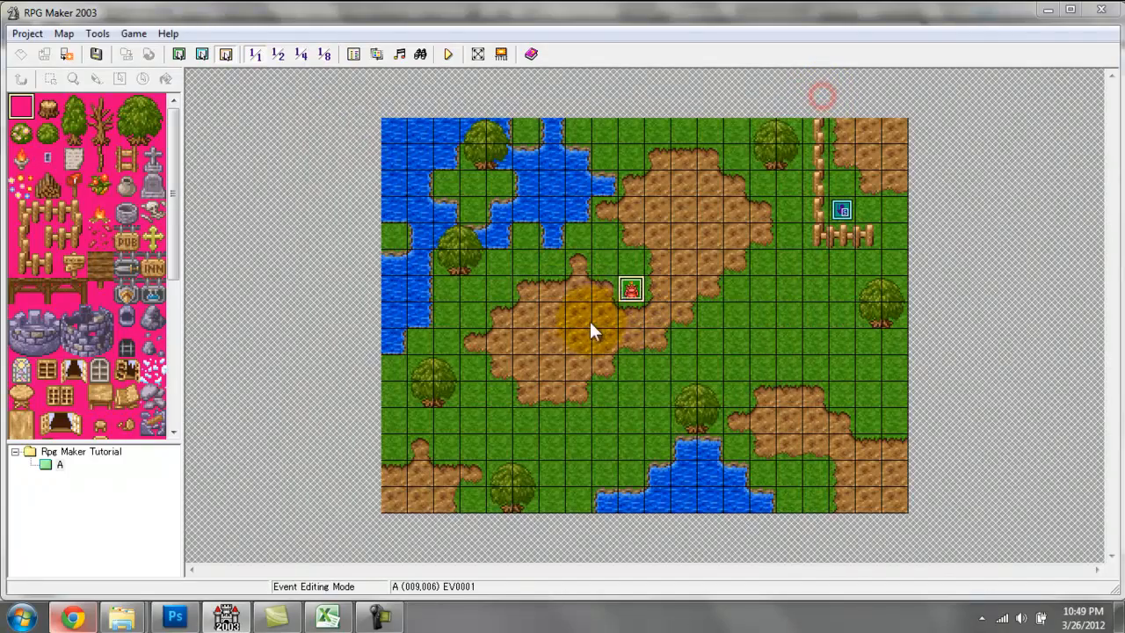
{"action": "double_click", "coordinate": [629, 295]}
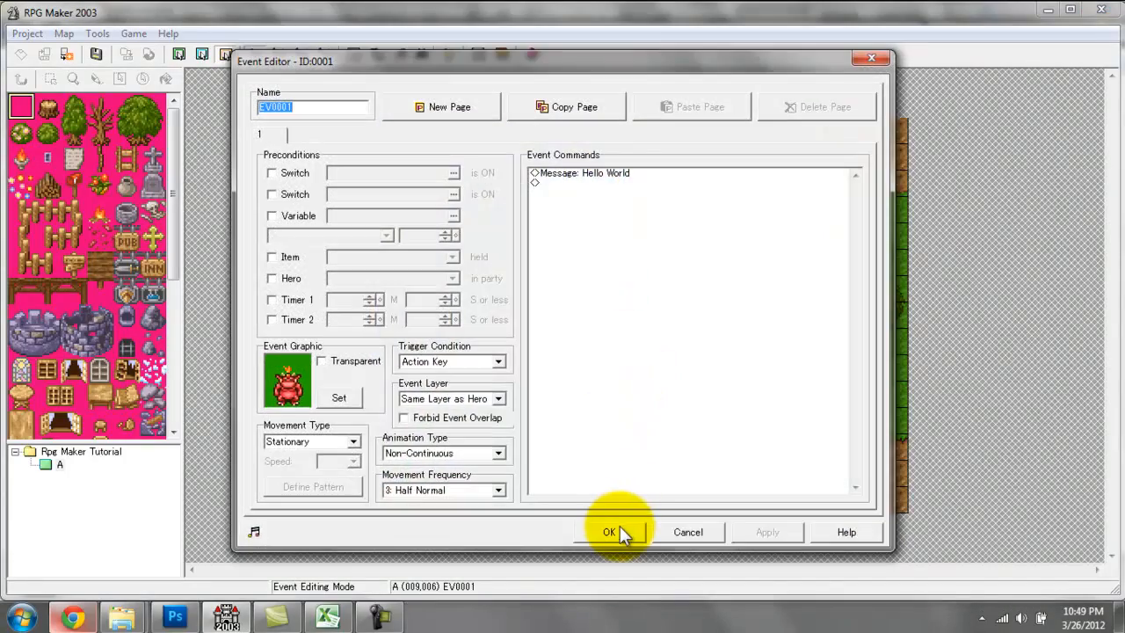
{"action": "left_click", "coordinate": [619, 526]}
Step: Save the map and test the game again, walking the hero to the red monster to trigger its message, and close the game
{"action": "left_click", "coordinate": [449, 54]}
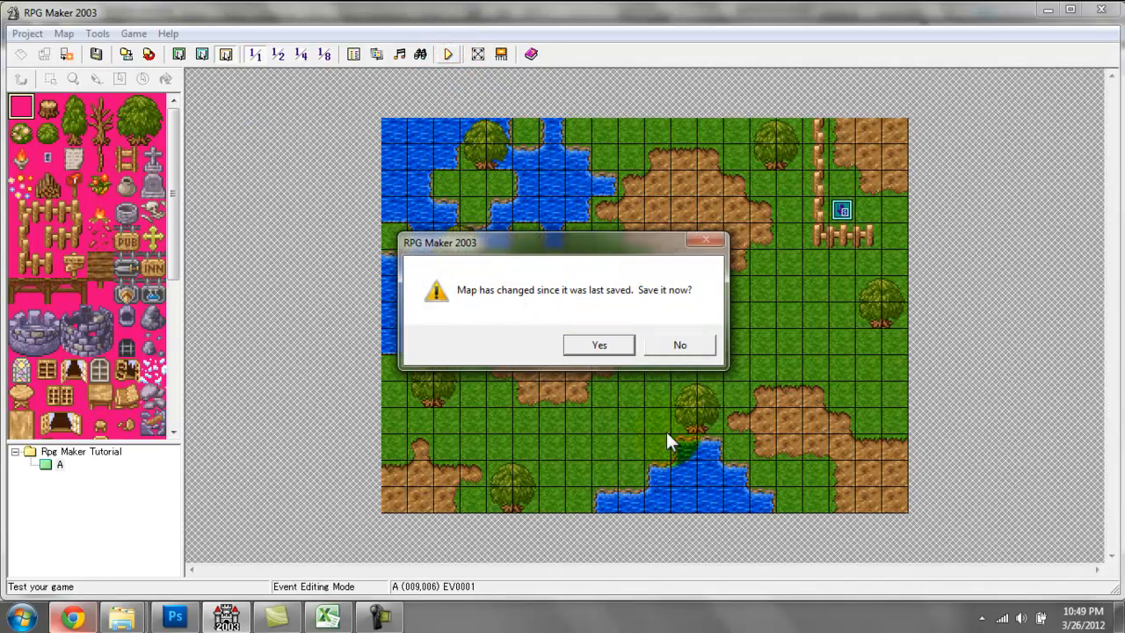
{"action": "left_click", "coordinate": [607, 345]}
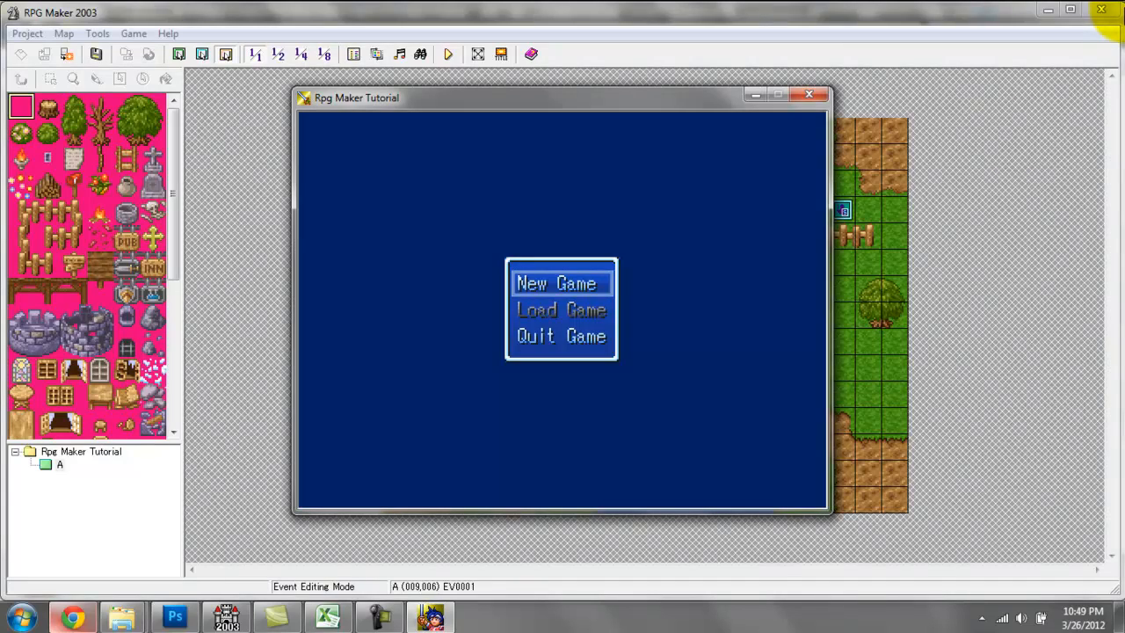
{"action": "key", "text": "Return"}
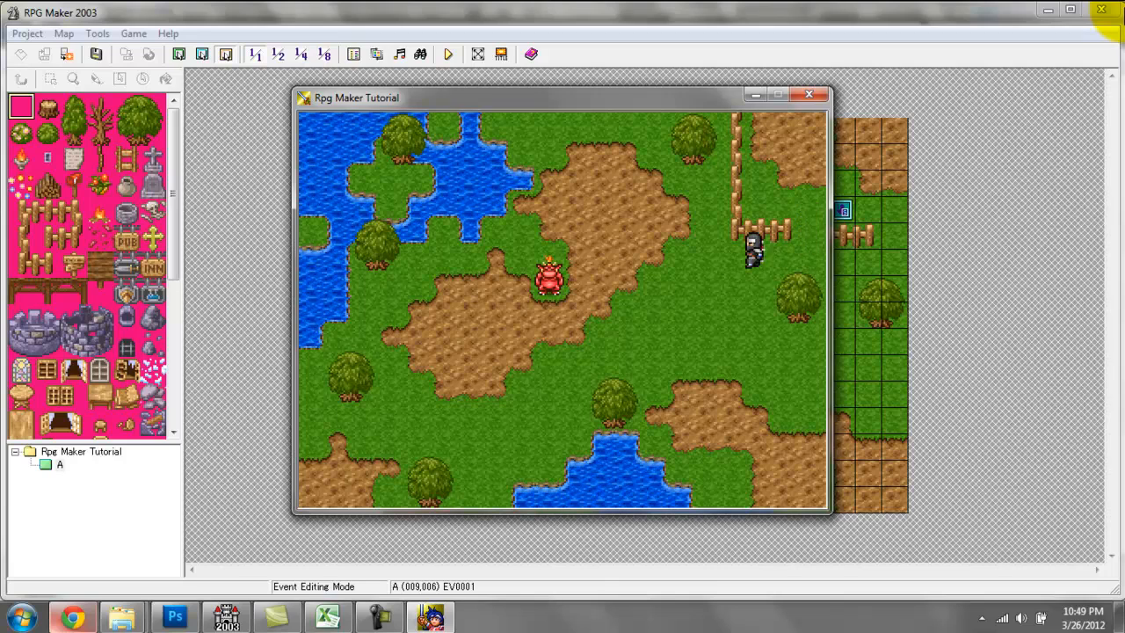
{"action": "key", "text": "Left"}
{"action": "key", "text": "Down"}
{"action": "key", "text": "Left"}
{"action": "key", "text": "Return"}
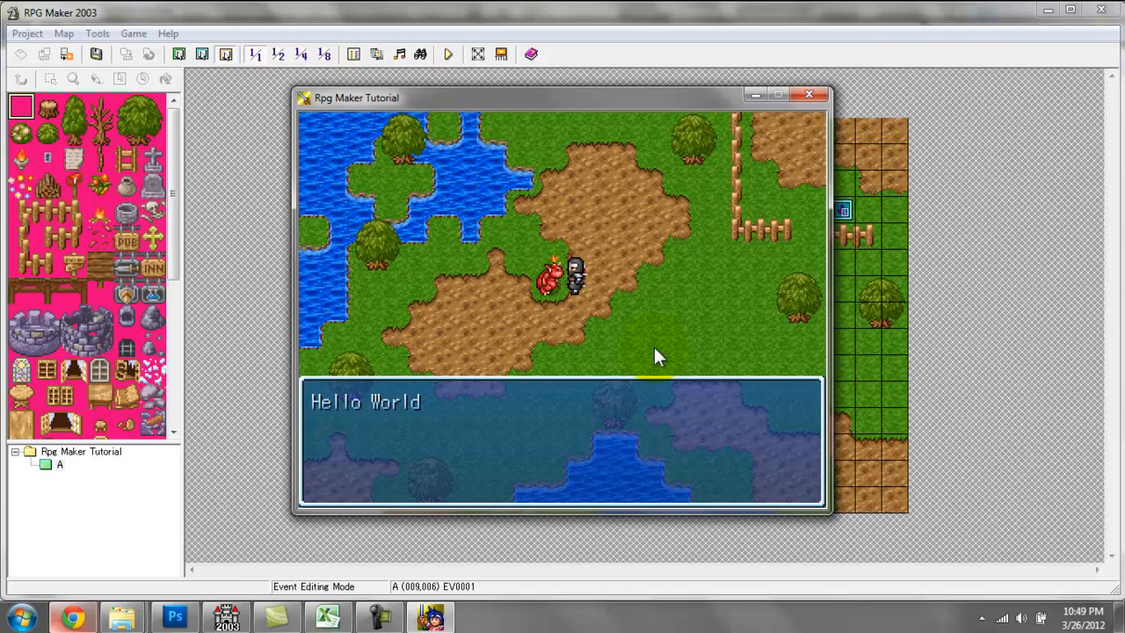
{"action": "key", "text": "Return"}
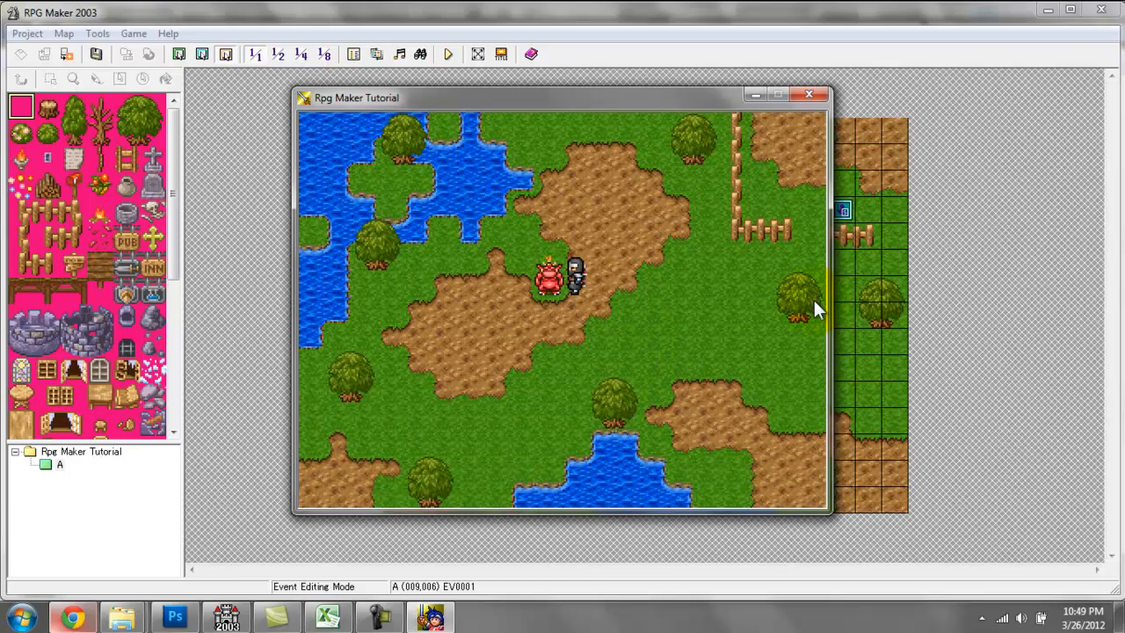
{"action": "left_click", "coordinate": [809, 94]}
Step: Examine the battle layout and the terrain settings in the database, including the Ocean terrain
{"action": "left_click", "coordinate": [352, 54]}
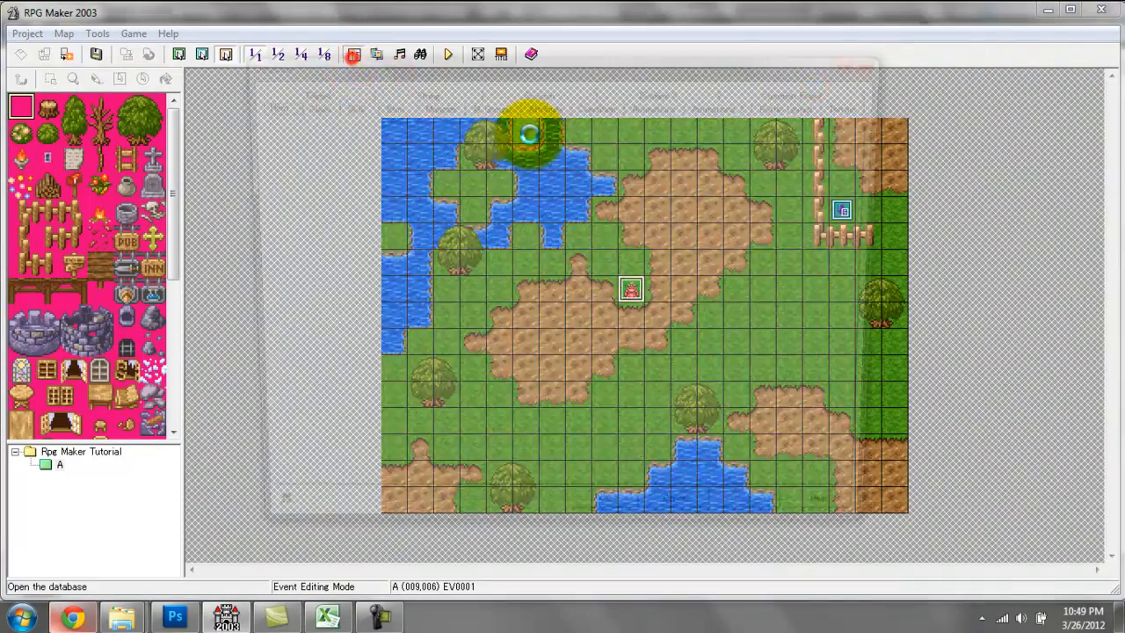
{"action": "left_click", "coordinate": [810, 102]}
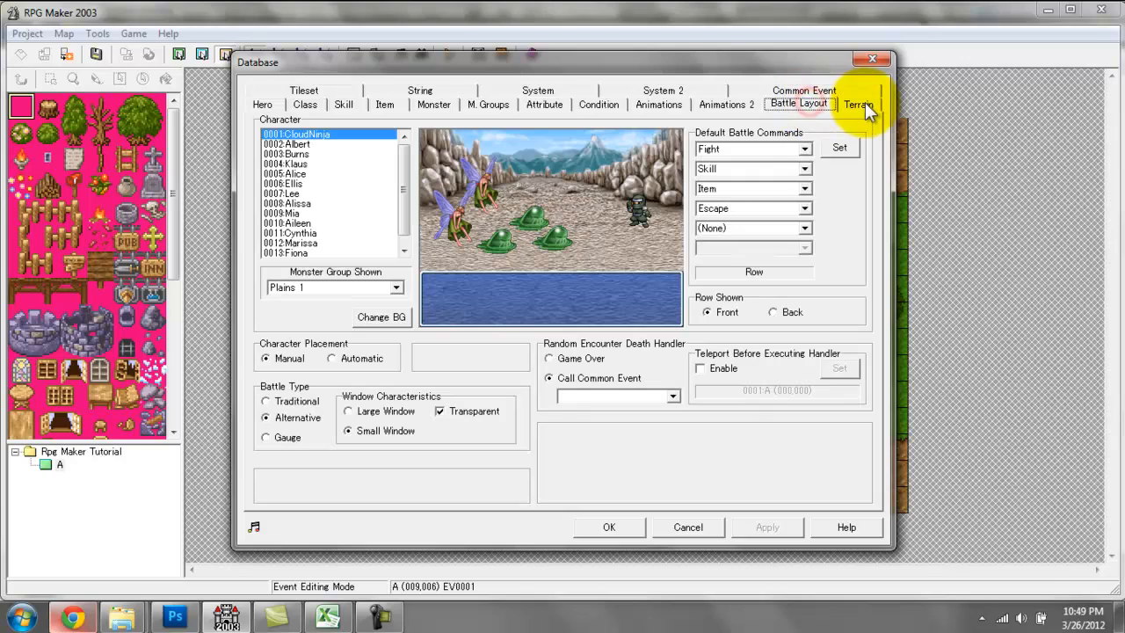
{"action": "left_click", "coordinate": [856, 106]}
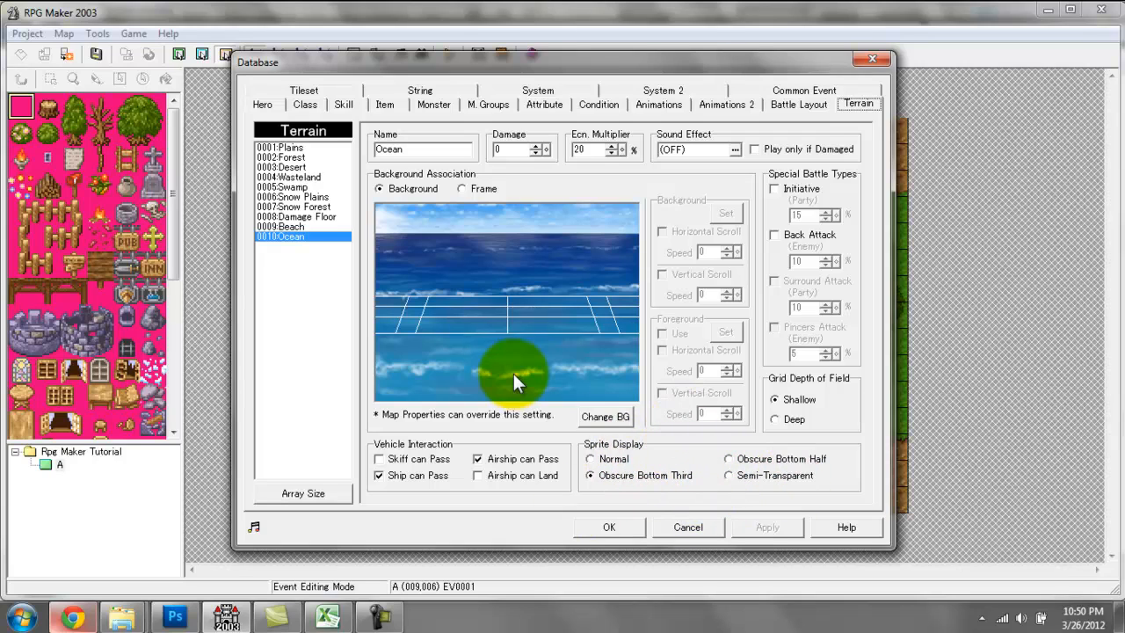
Step: Examine the World Map, Town, Inside, Dungeon and Ship tilesets in the database
{"action": "left_click", "coordinate": [304, 89]}
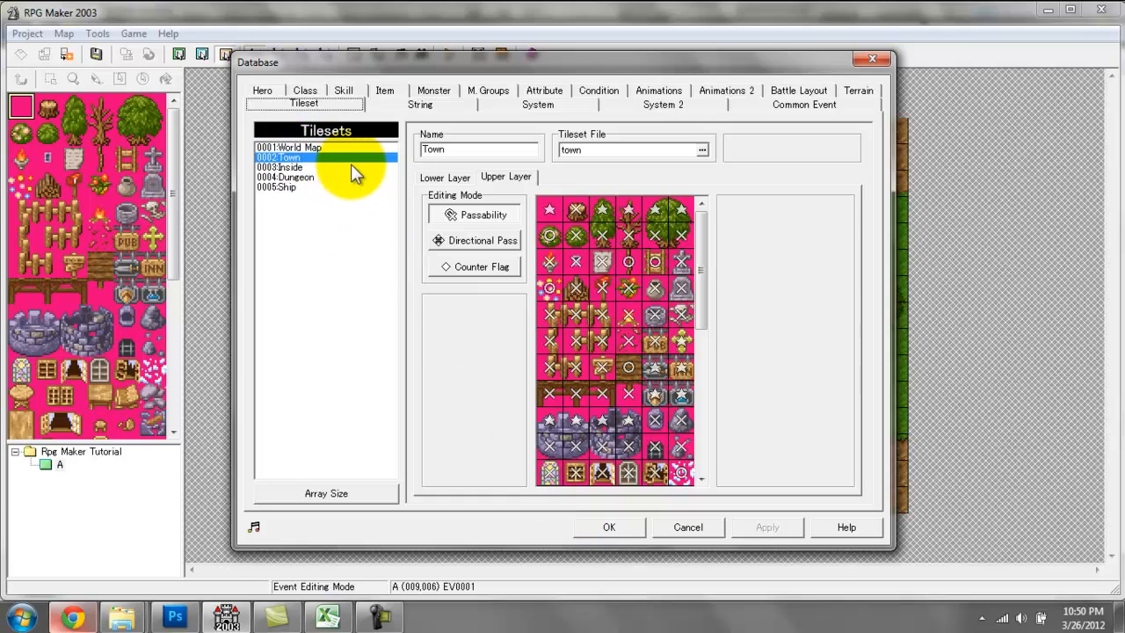
{"action": "left_click_drag", "start_coordinate": [309, 64], "coordinate": [851, 457]}
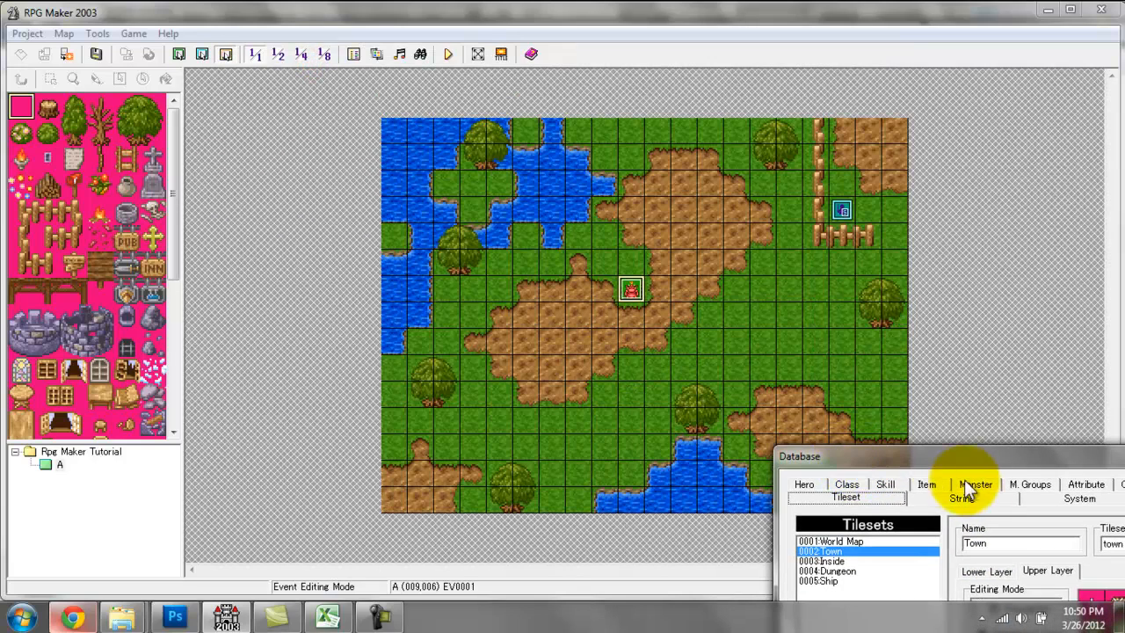
{"action": "left_click_drag", "start_coordinate": [923, 457], "coordinate": [303, 10]}
{"action": "left_click", "coordinate": [250, 97]}
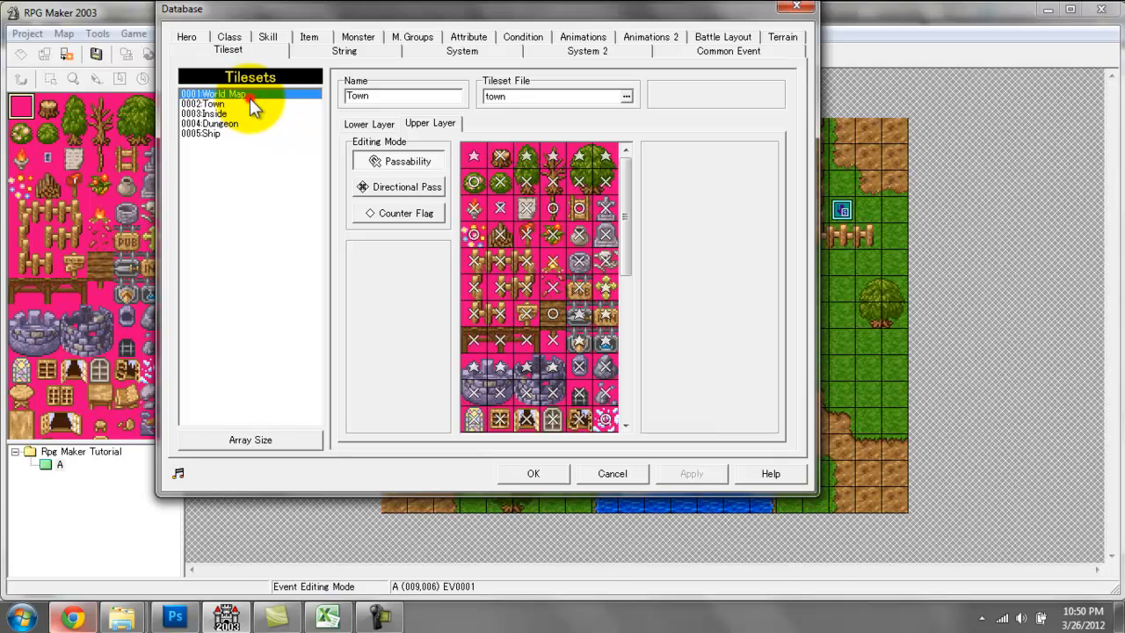
{"action": "left_click", "coordinate": [239, 104]}
{"action": "left_click", "coordinate": [226, 133]}
{"action": "left_click", "coordinate": [227, 123]}
{"action": "left_click", "coordinate": [225, 104]}
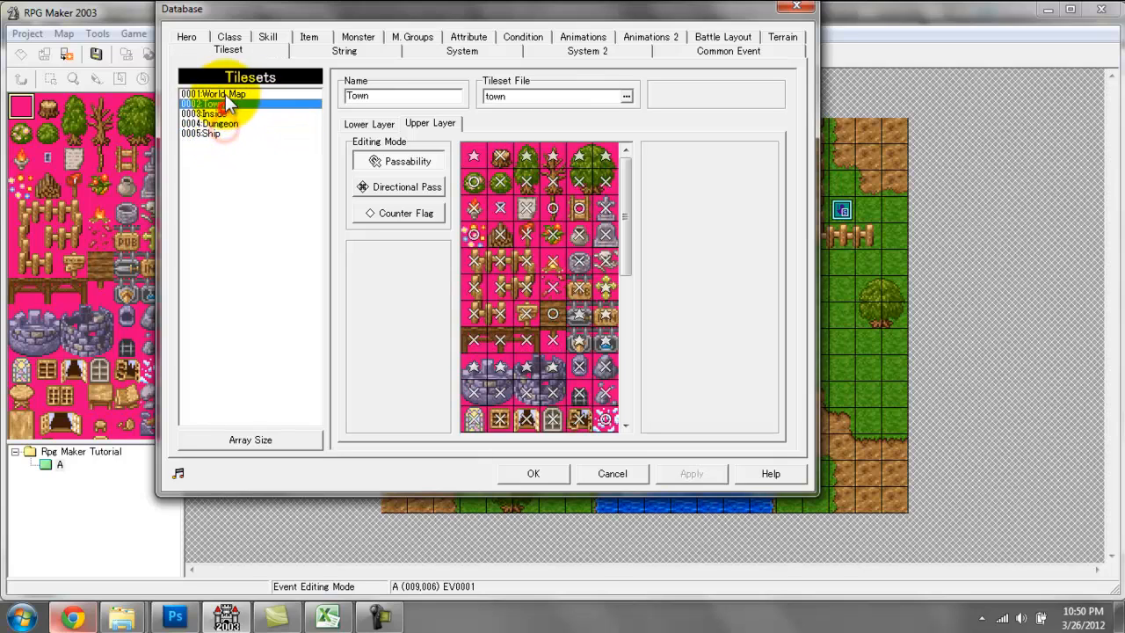
{"action": "left_click", "coordinate": [225, 94]}
{"action": "left_click_drag", "start_coordinate": [290, 9], "coordinate": [357, 87]}
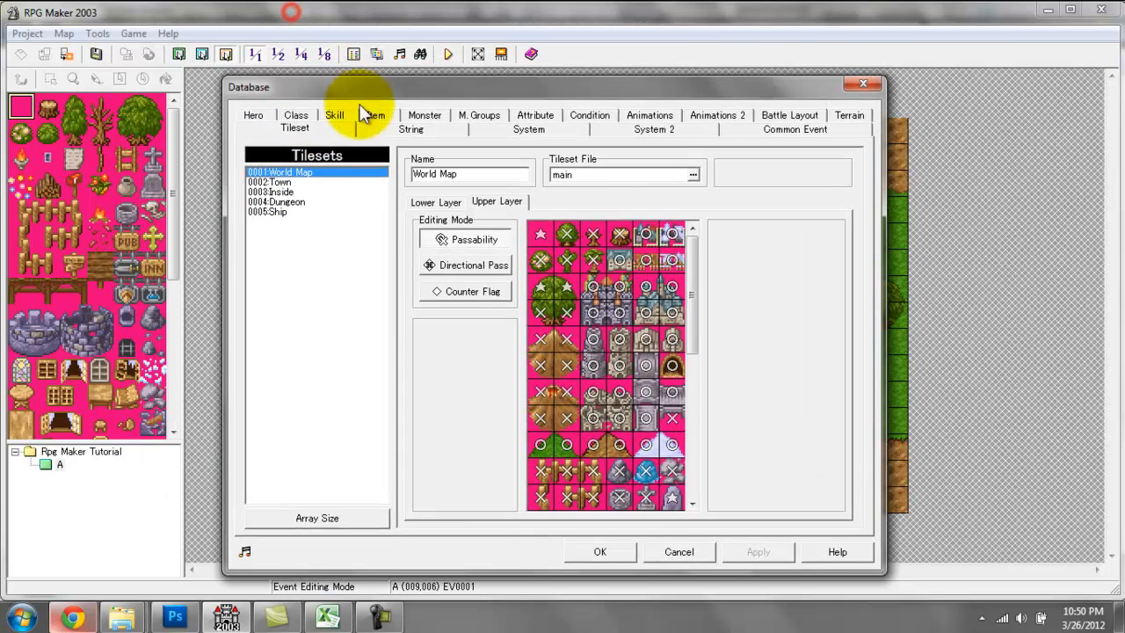
{"action": "left_click", "coordinate": [301, 183]}
{"action": "left_click", "coordinate": [299, 201]}
{"action": "left_click", "coordinate": [299, 191]}
{"action": "left_click", "coordinate": [297, 202]}
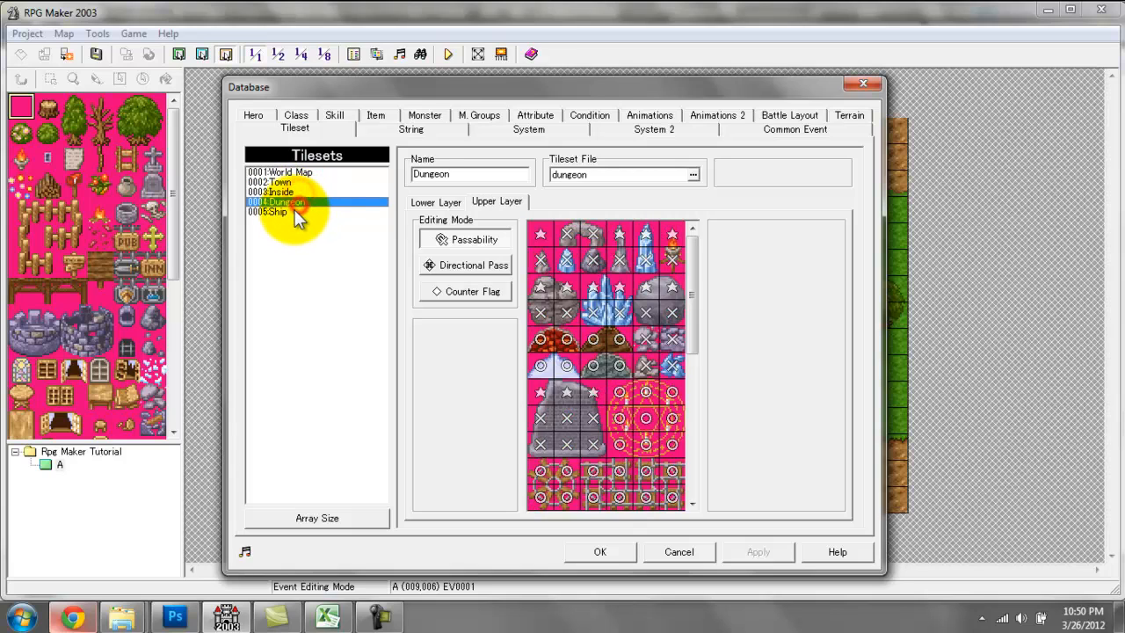
{"action": "left_click", "coordinate": [295, 212]}
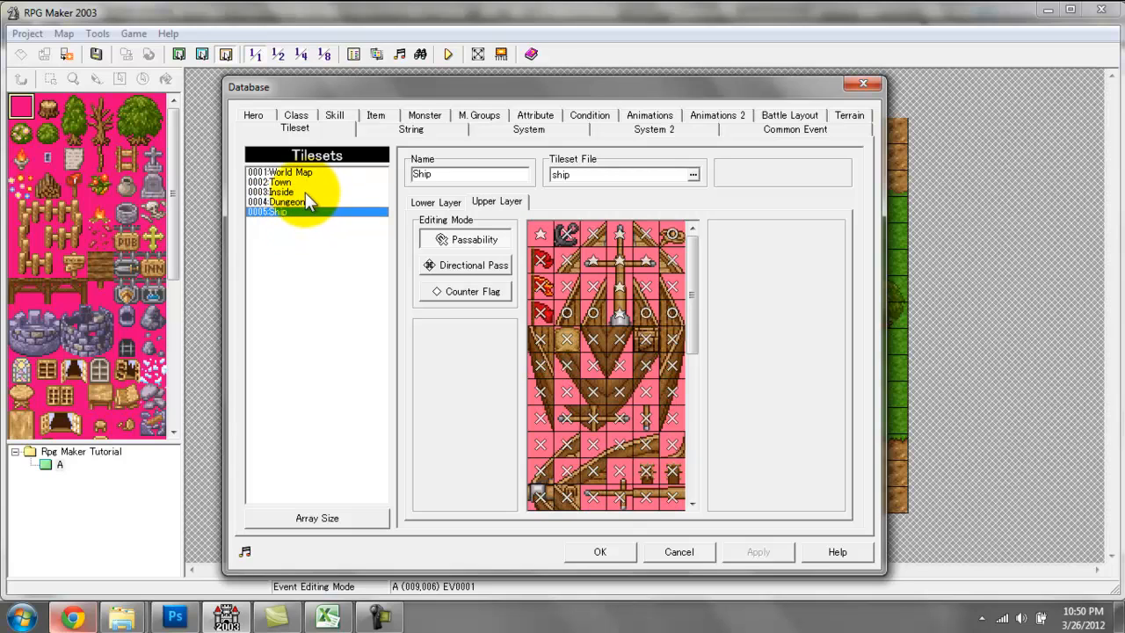
Step: Compare the Passability, Directional Pass and Counter Flag modes on the Town tileset's upper layer
{"action": "left_click", "coordinate": [302, 183]}
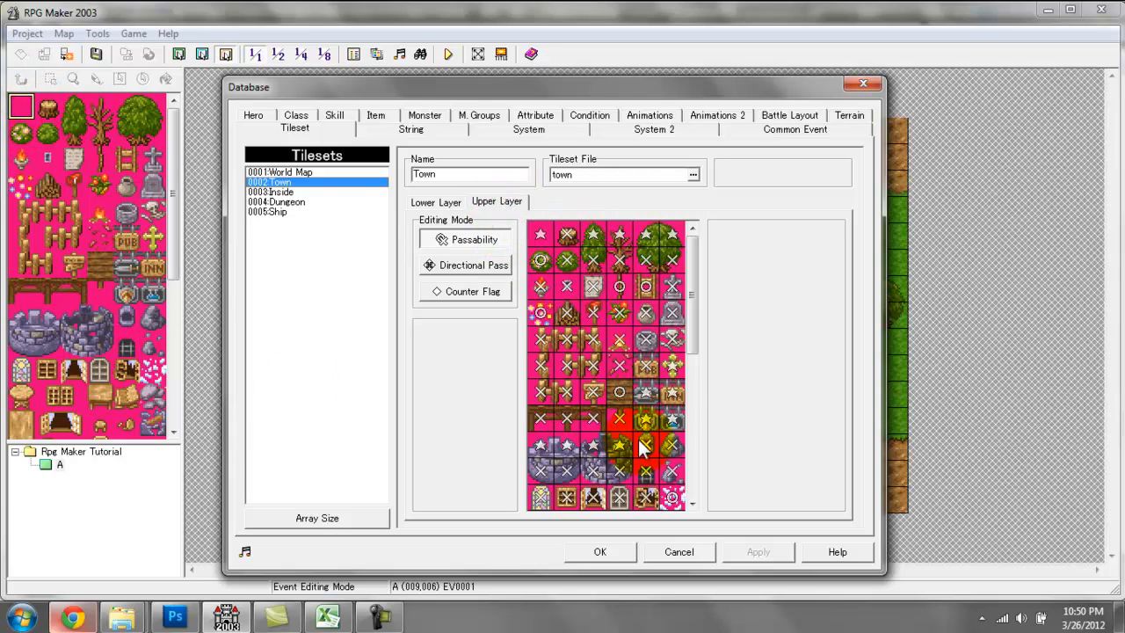
{"action": "left_click_drag", "start_coordinate": [698, 293], "coordinate": [687, 260]}
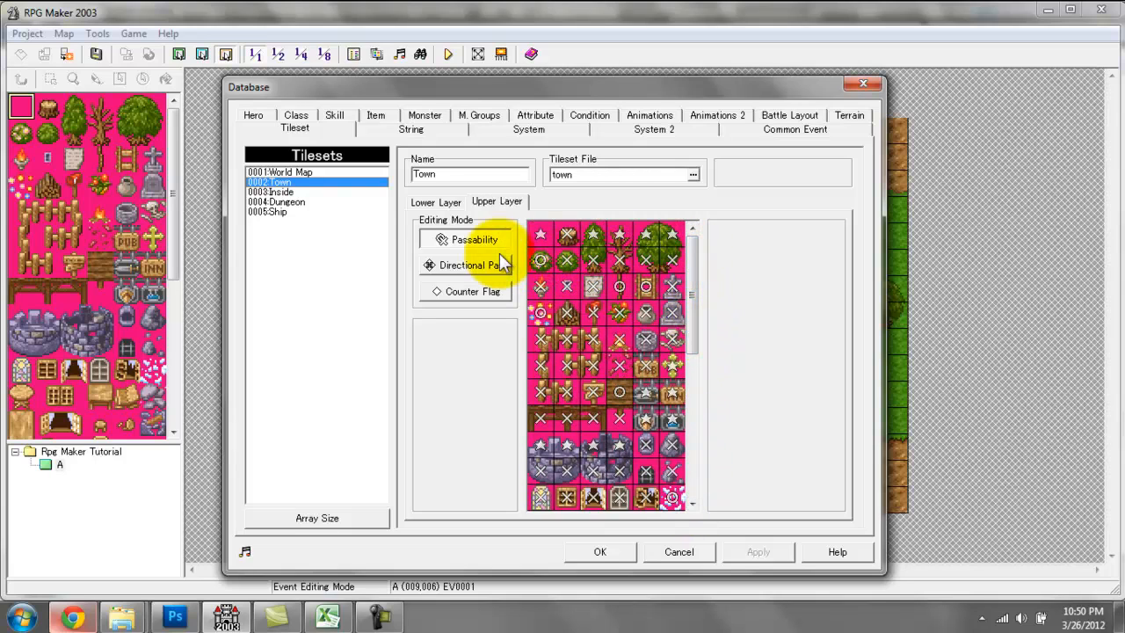
{"action": "left_click", "coordinate": [468, 262]}
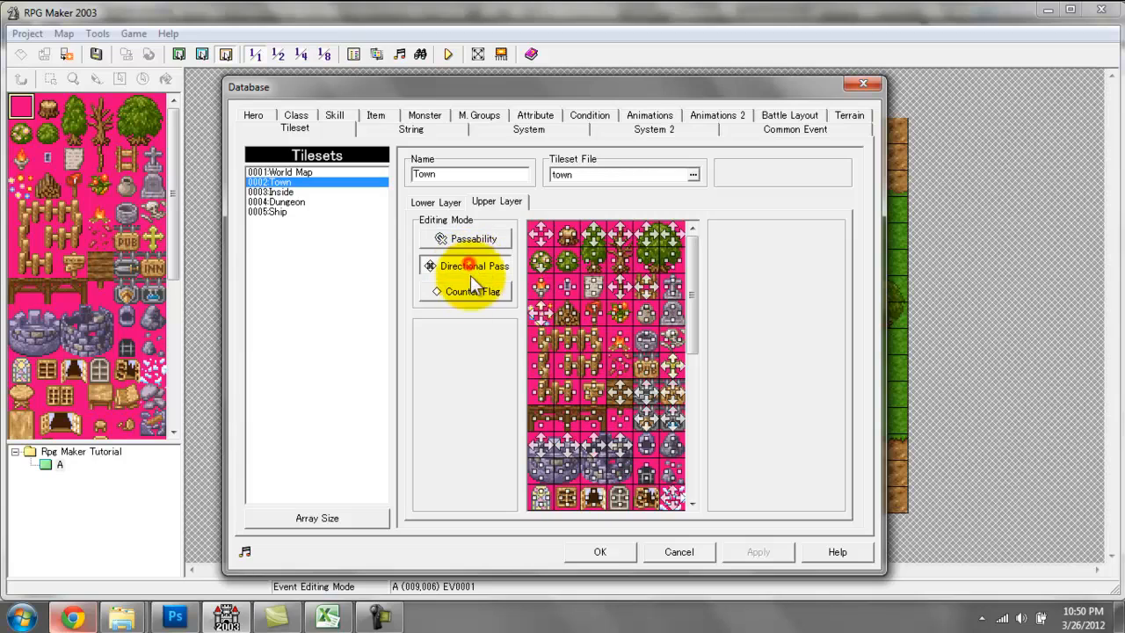
{"action": "left_click", "coordinate": [472, 293]}
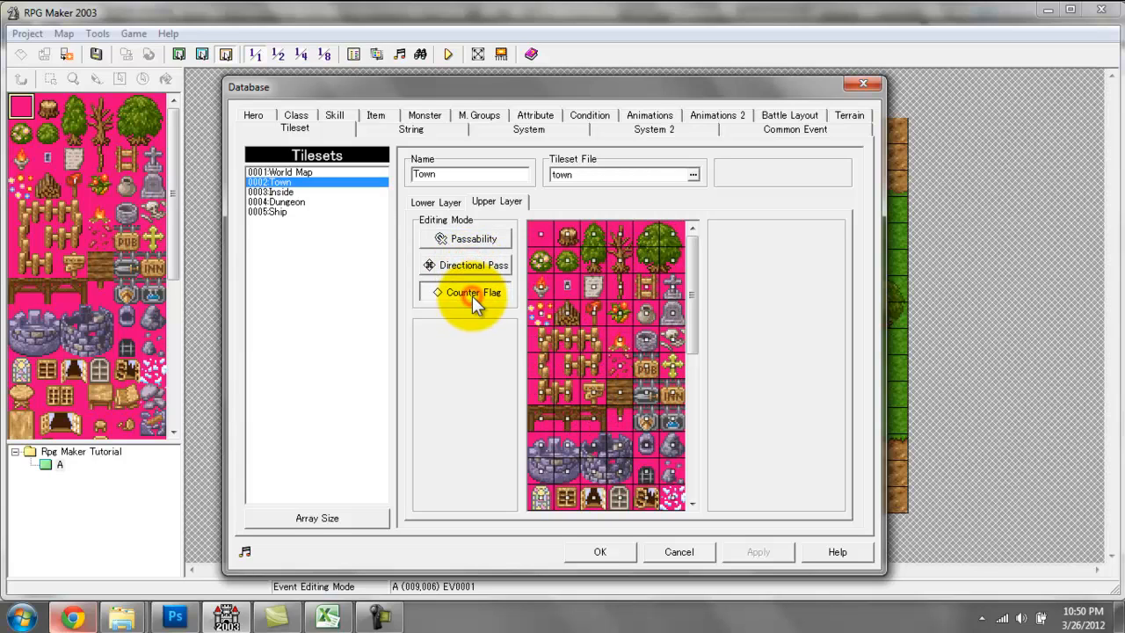
{"action": "left_click", "coordinate": [474, 238]}
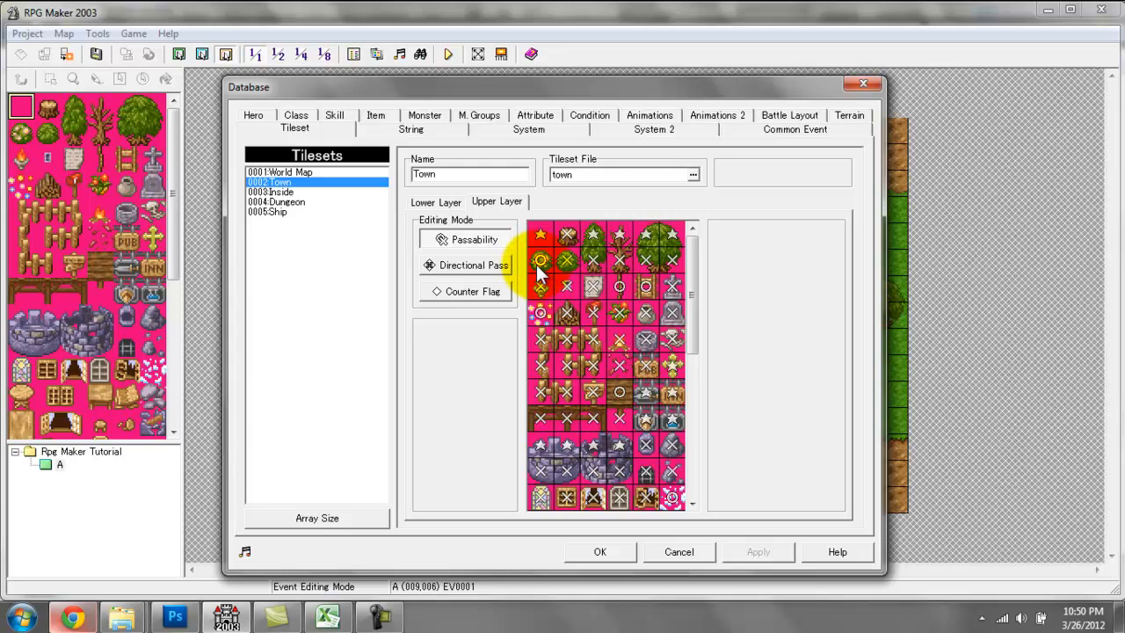
Step: Set the flowering bush tile's passability in the Town tileset's upper layer to the star option and confirm the database changes
{"action": "left_click", "coordinate": [543, 258]}
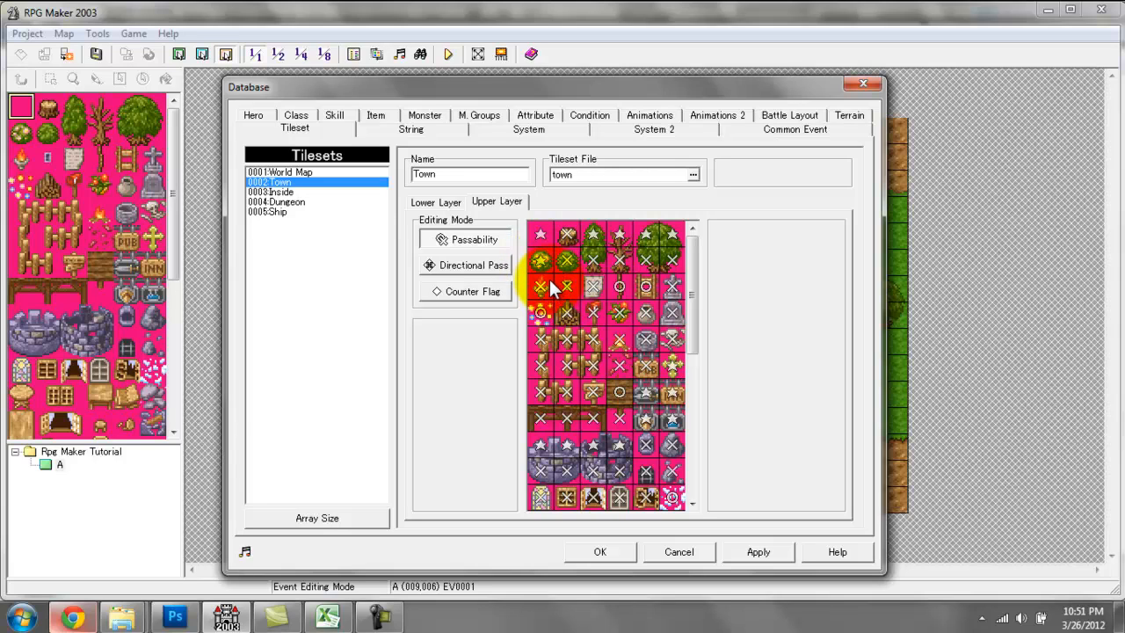
{"action": "left_click", "coordinate": [541, 263]}
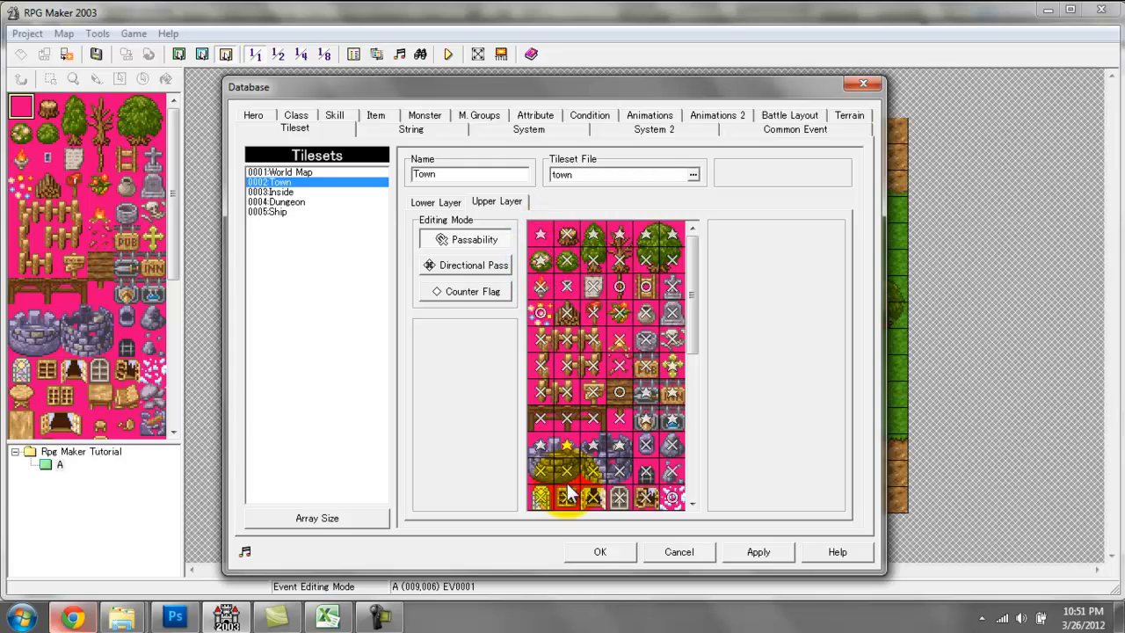
{"action": "left_click", "coordinate": [596, 550]}
Step: Playtest the game, then save the changed map and test again with the hero at the bush below the red monster, closing each run
{"action": "left_click", "coordinate": [450, 53]}
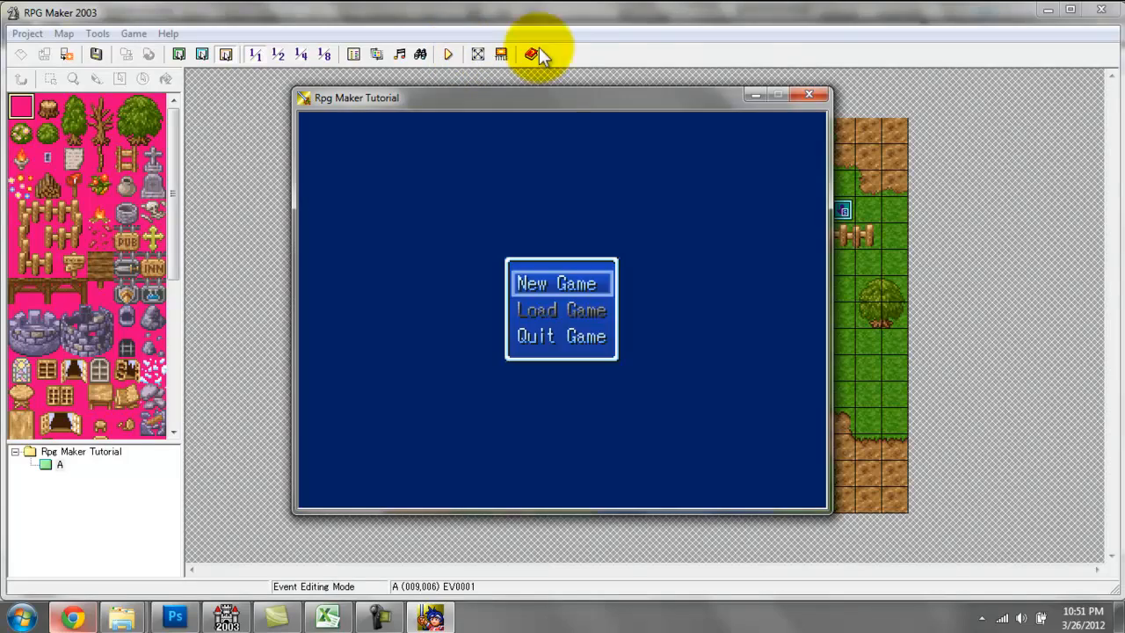
{"action": "left_click", "coordinate": [807, 95]}
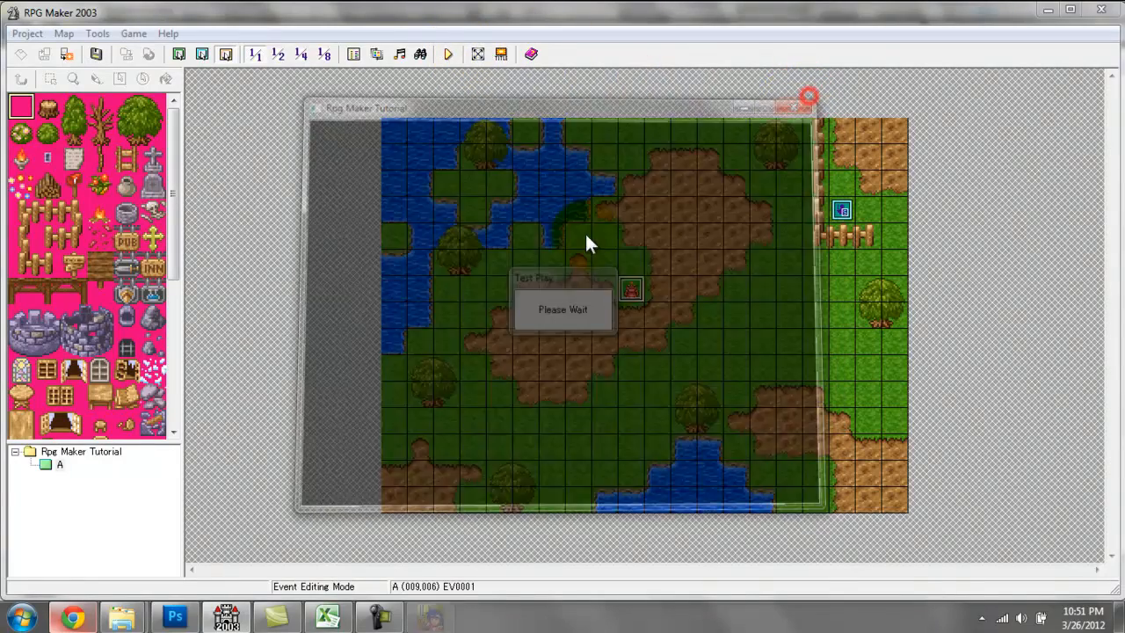
{"action": "left_click", "coordinate": [445, 53]}
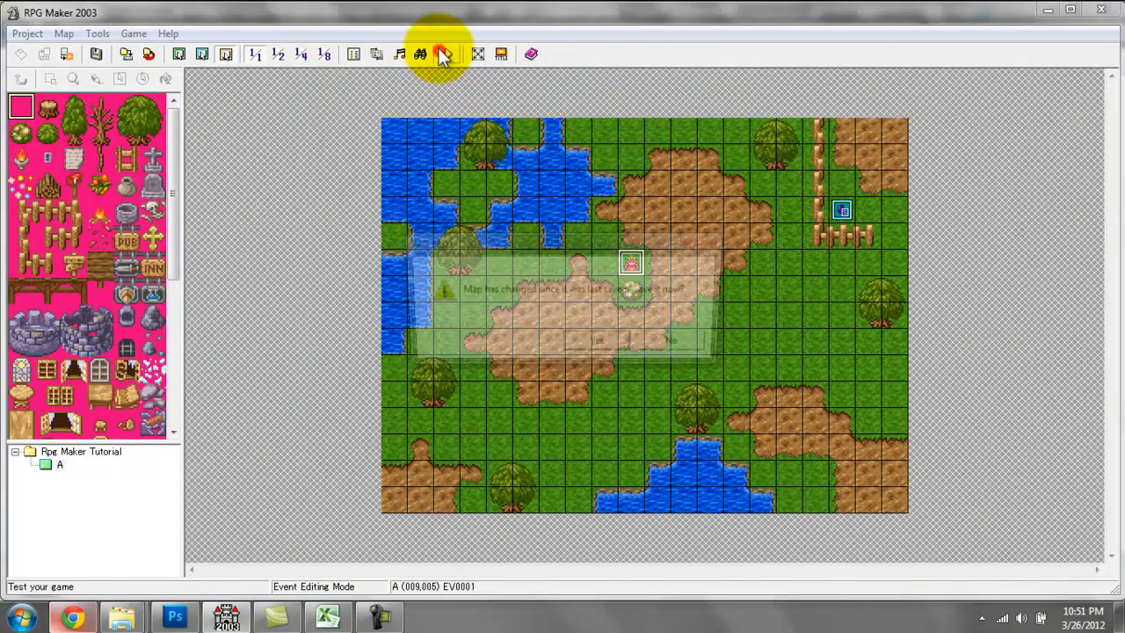
{"action": "key", "text": "Return"}
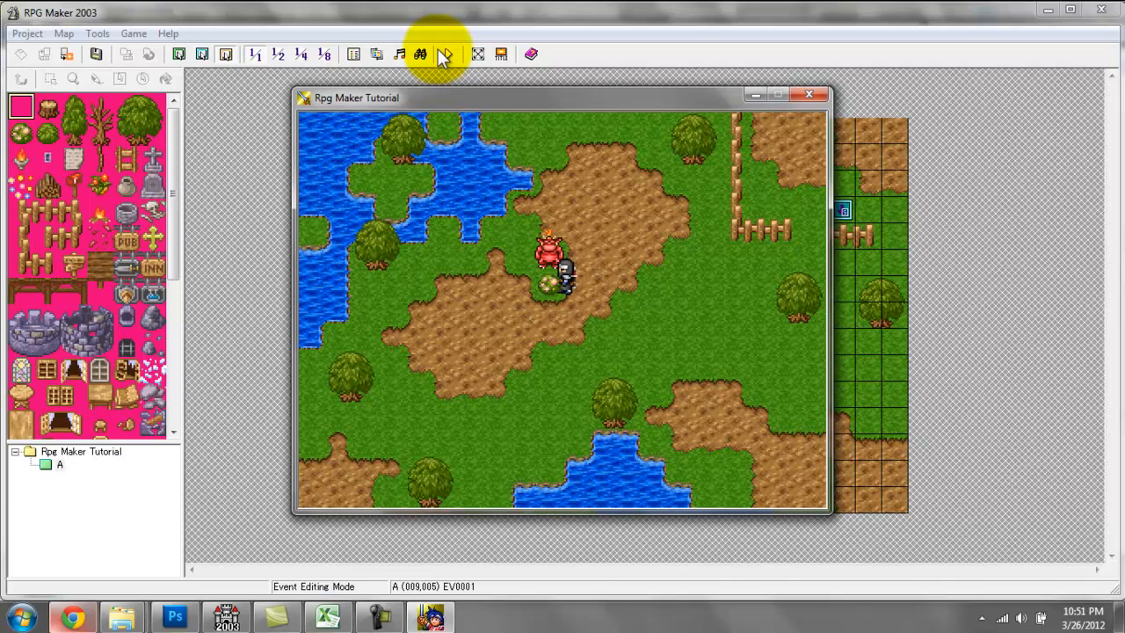
{"action": "left_click", "coordinate": [809, 94]}
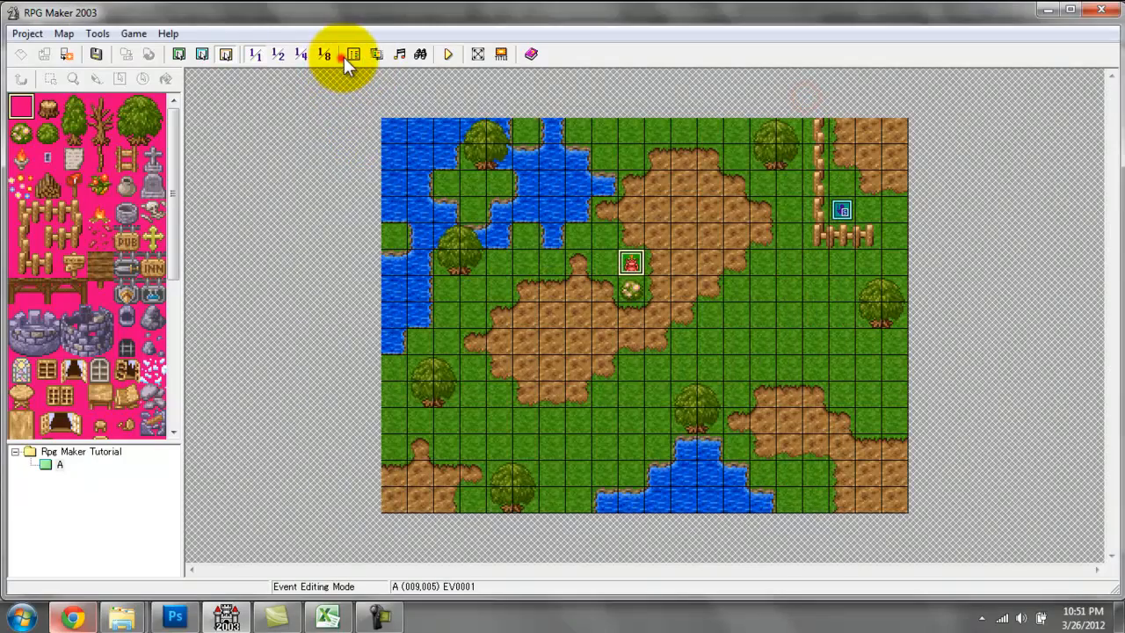
Step: Reopen the Town tileset in the database and set the flowering bush tile's passability to X
{"action": "left_click", "coordinate": [351, 54]}
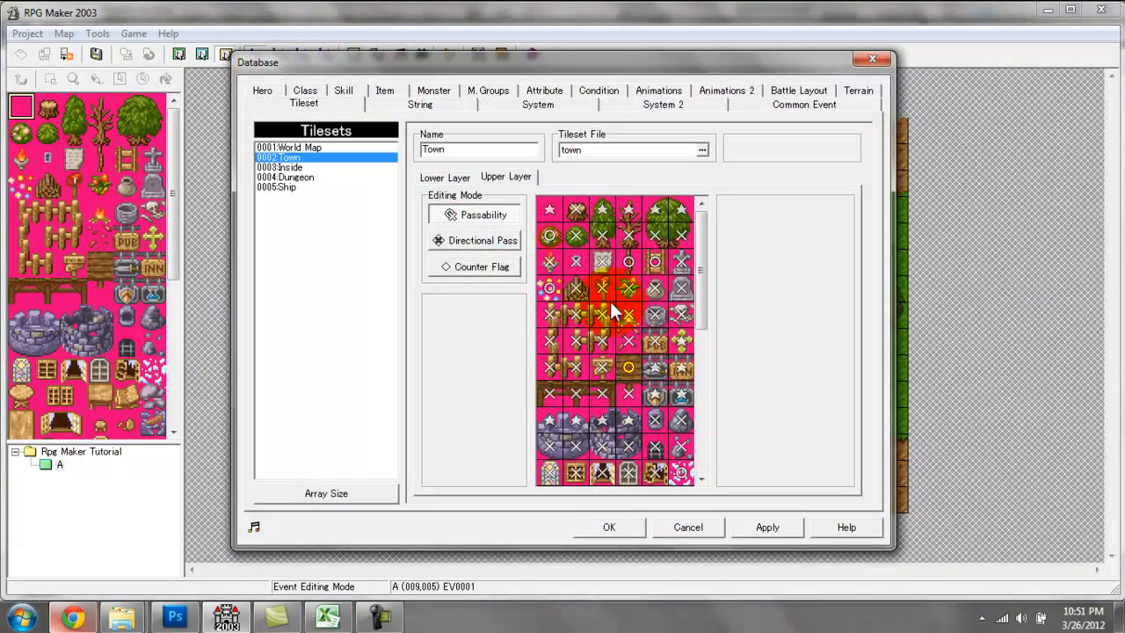
{"action": "left_click", "coordinate": [552, 243]}
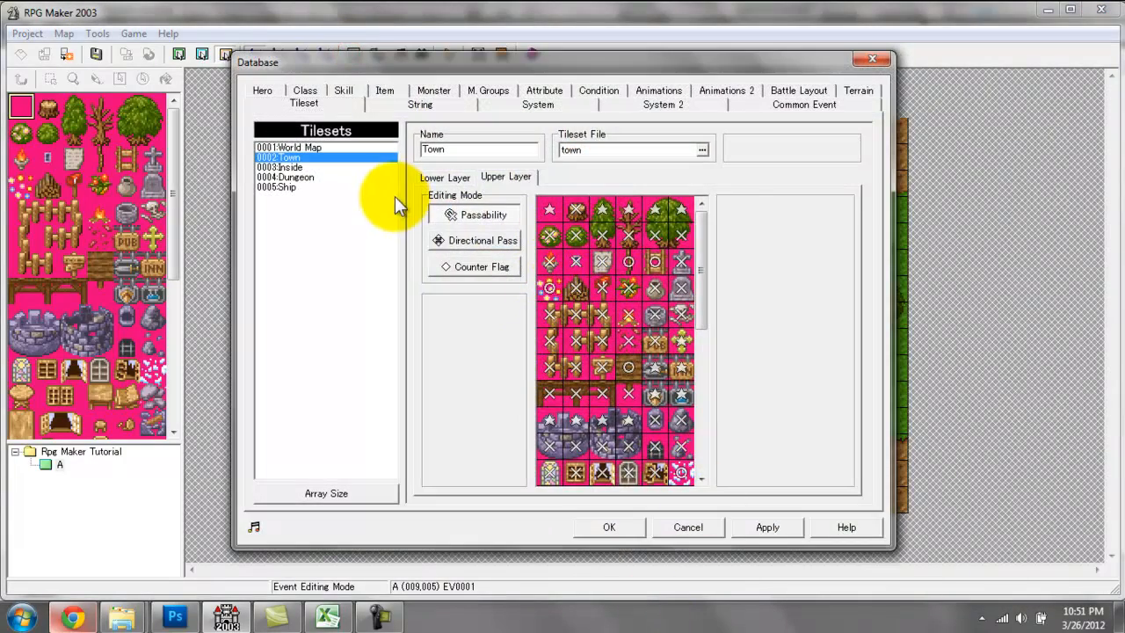
Step: Try switching the flowering bush tile's directional passage arrows on and off in the Town tileset
{"action": "left_click", "coordinate": [478, 241]}
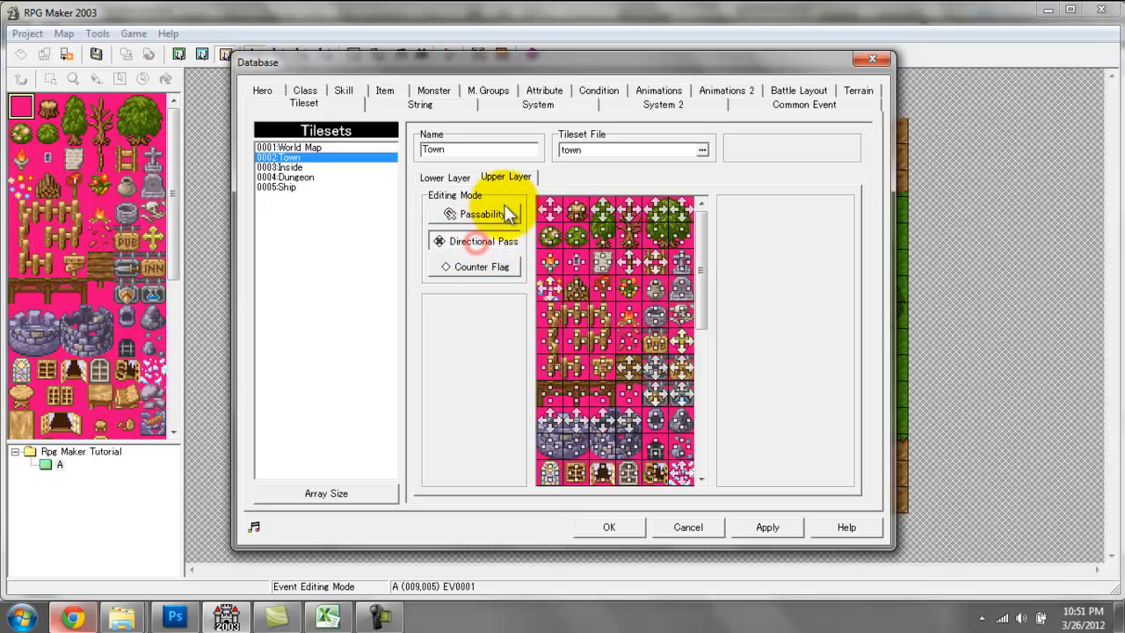
{"action": "left_click", "coordinate": [551, 241]}
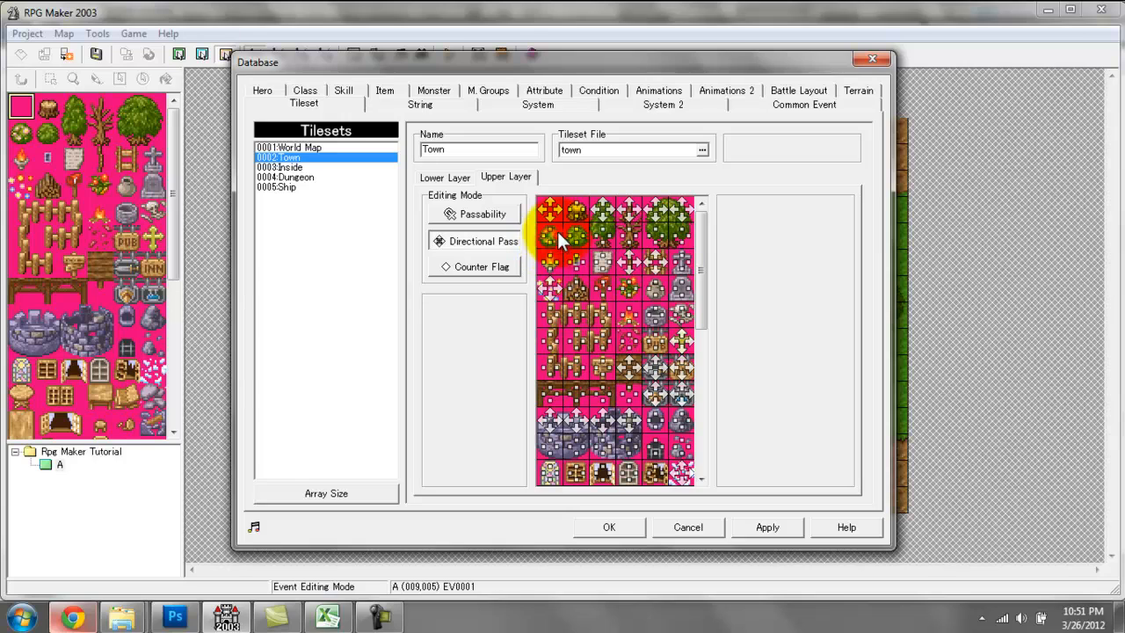
{"action": "left_click", "coordinate": [569, 255]}
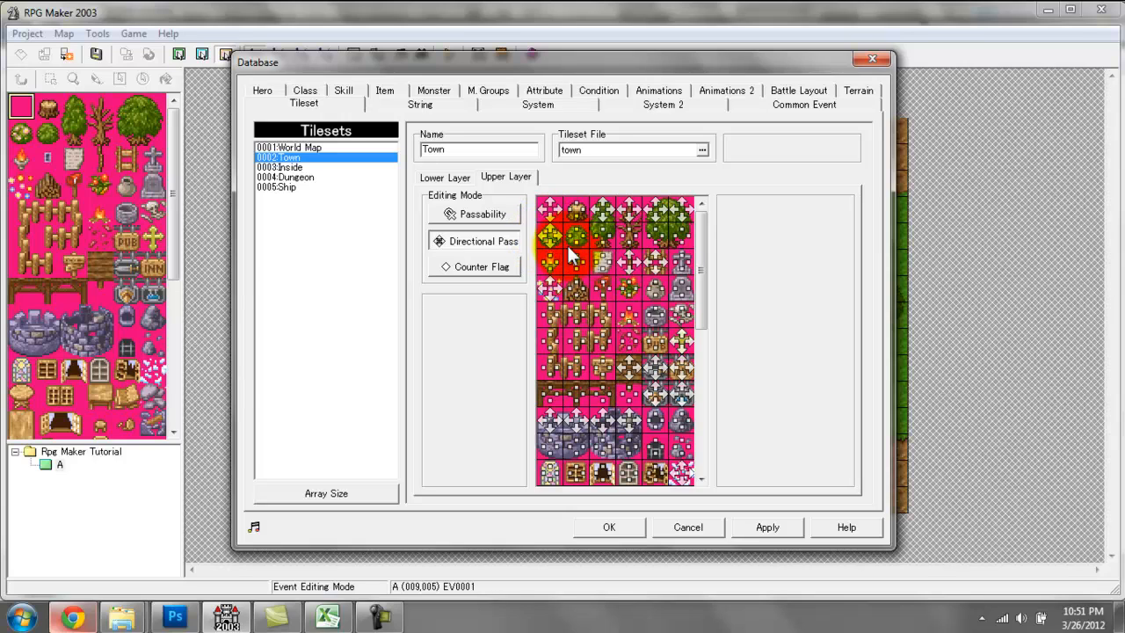
{"action": "left_click", "coordinate": [547, 239]}
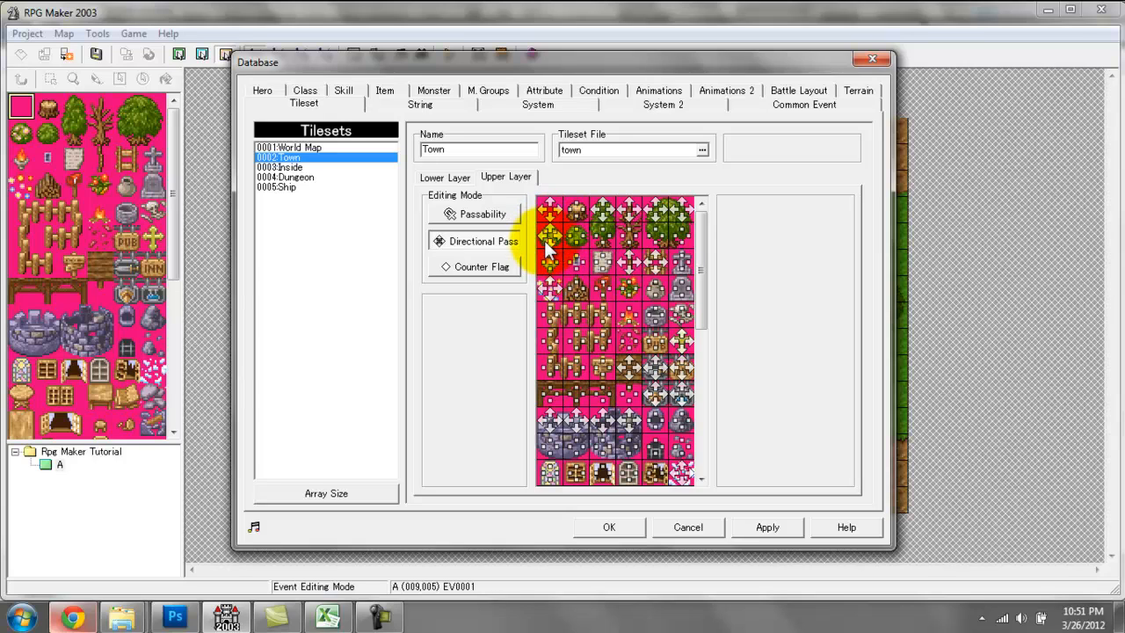
{"action": "left_click", "coordinate": [550, 230]}
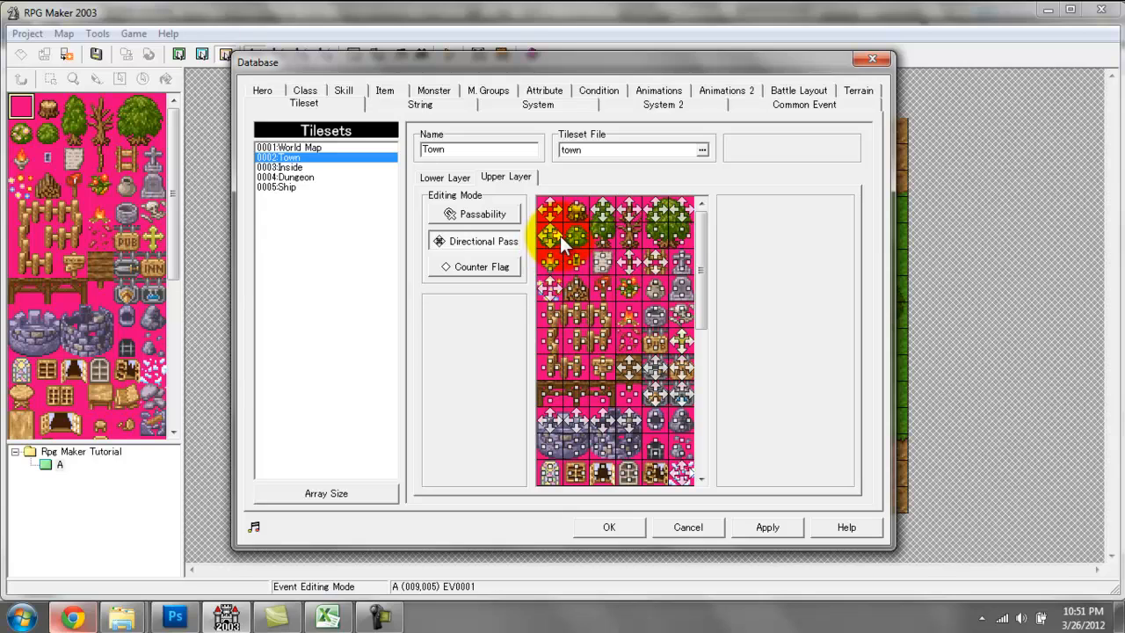
{"action": "left_click", "coordinate": [550, 235]}
{"action": "left_click", "coordinate": [555, 231]}
Step: Switch the flowering bush tile's counter flag on and back off in the Town tileset
{"action": "left_click", "coordinate": [500, 267]}
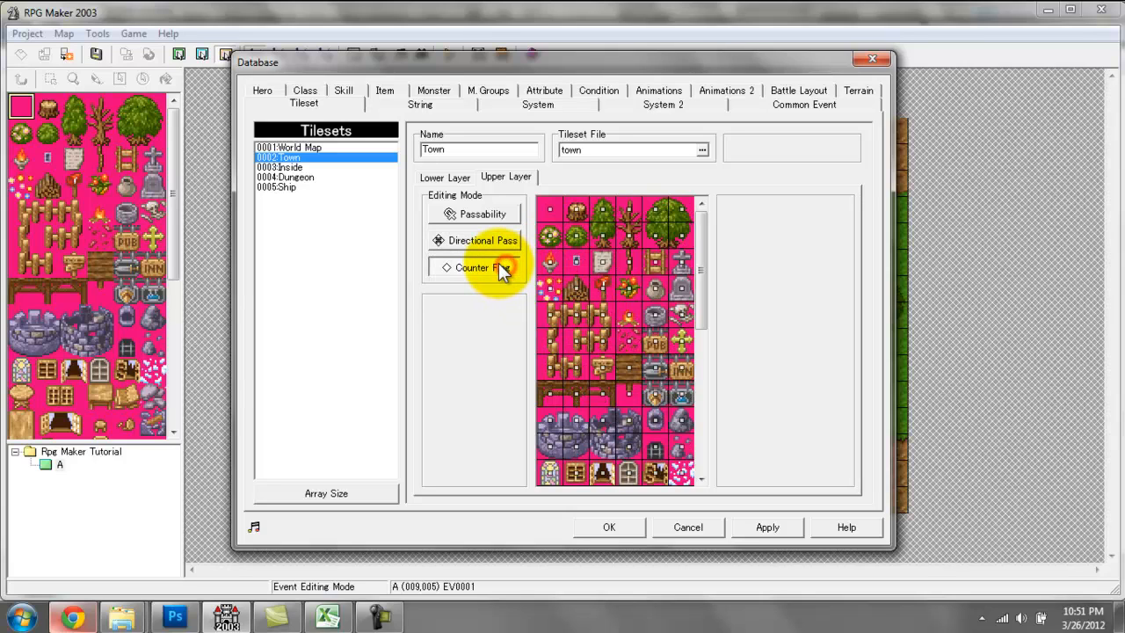
{"action": "left_click", "coordinate": [548, 238]}
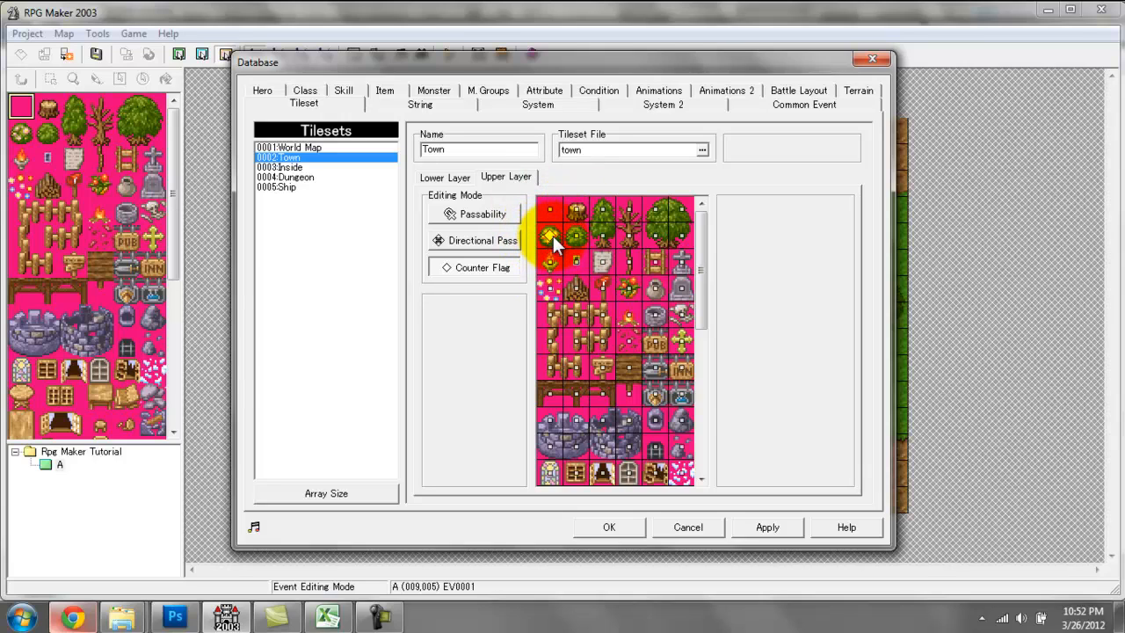
{"action": "left_click", "coordinate": [554, 237]}
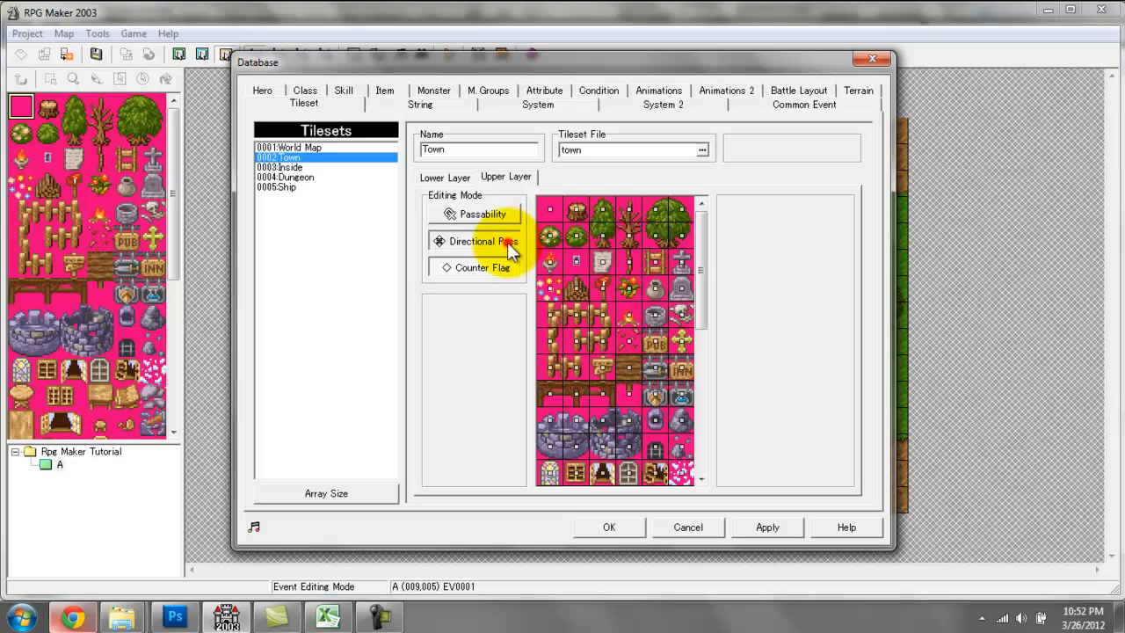
Step: Recheck the flowering bush tile's passability and counter flag, and save the database changes
{"action": "left_click", "coordinate": [501, 217]}
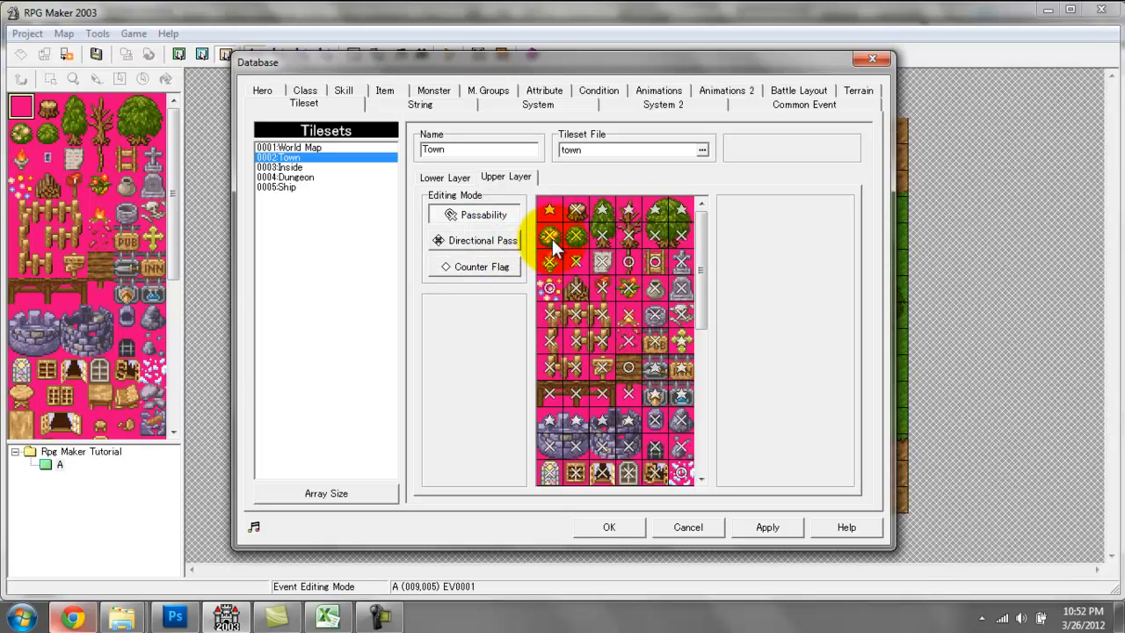
{"action": "left_click", "coordinate": [504, 269]}
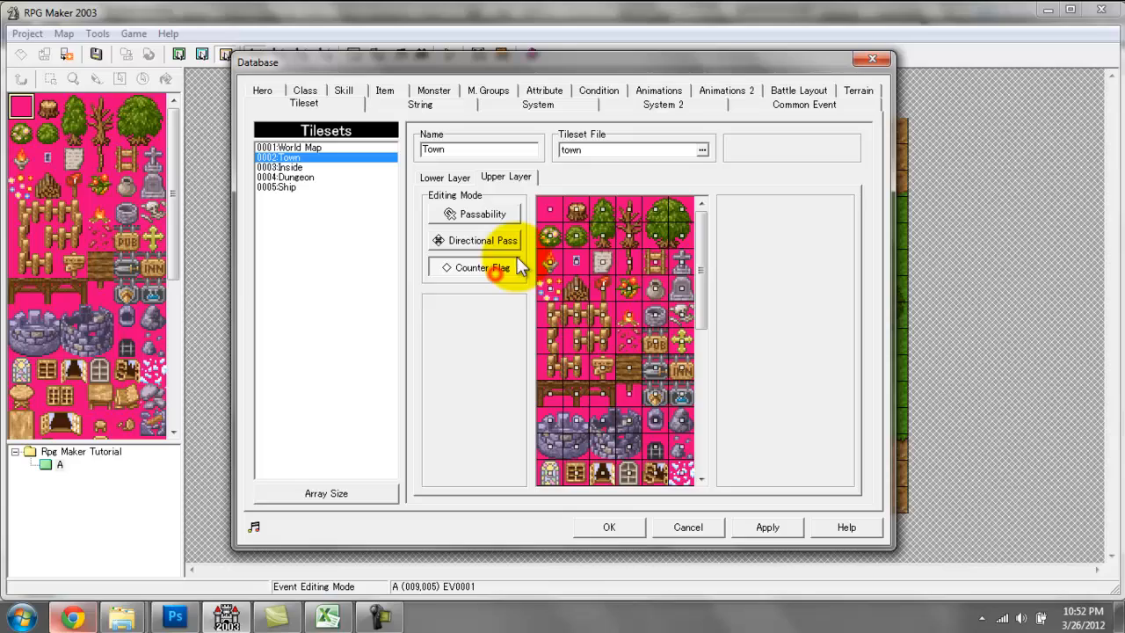
{"action": "left_click", "coordinate": [598, 529]}
Step: Playtest the game, walk the hero to the tile below the bush and try talking to the red monster across it
{"action": "left_click", "coordinate": [449, 54]}
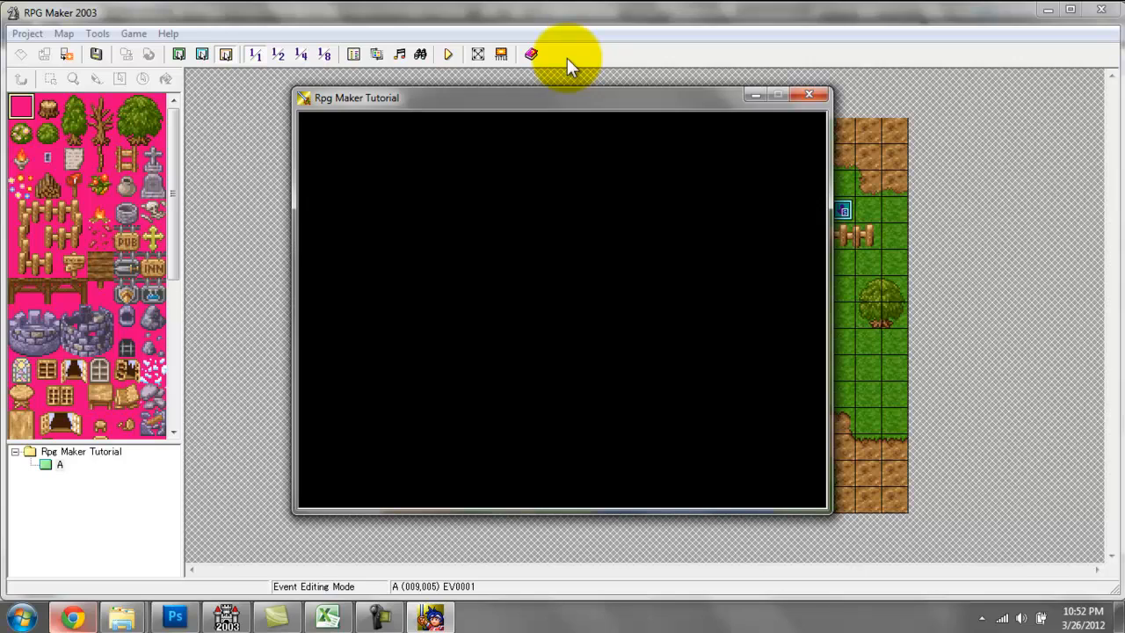
{"action": "key", "text": "Left"}
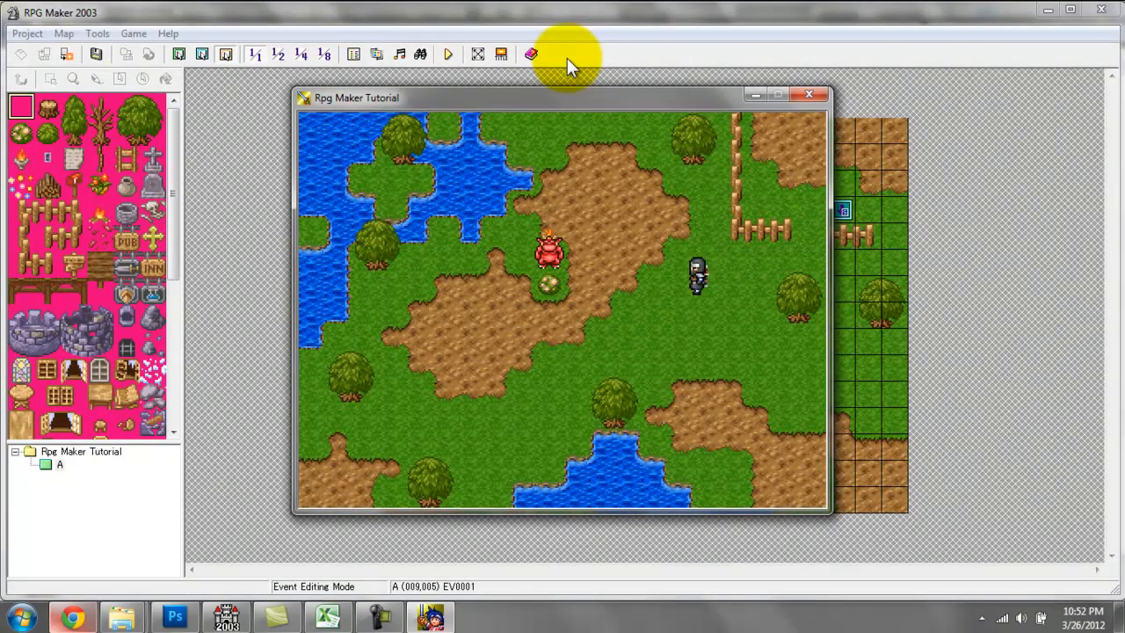
{"action": "key", "text": "Down"}
{"action": "key", "text": "Left"}
{"action": "key", "text": "Up"}
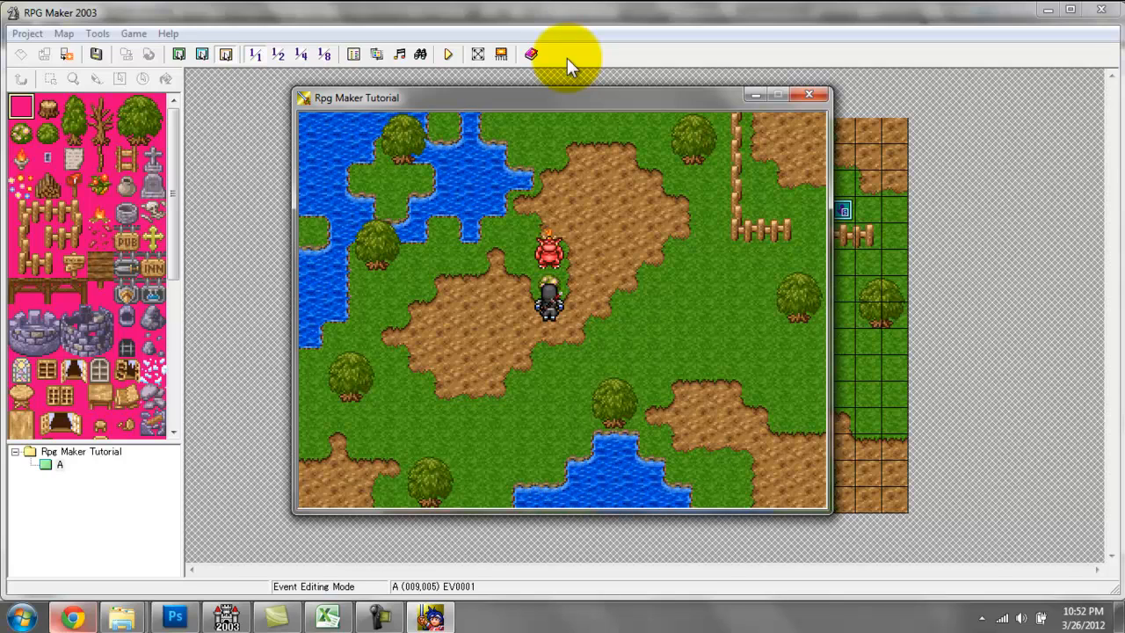
{"action": "key", "text": "Return"}
{"action": "key", "text": "Return"}
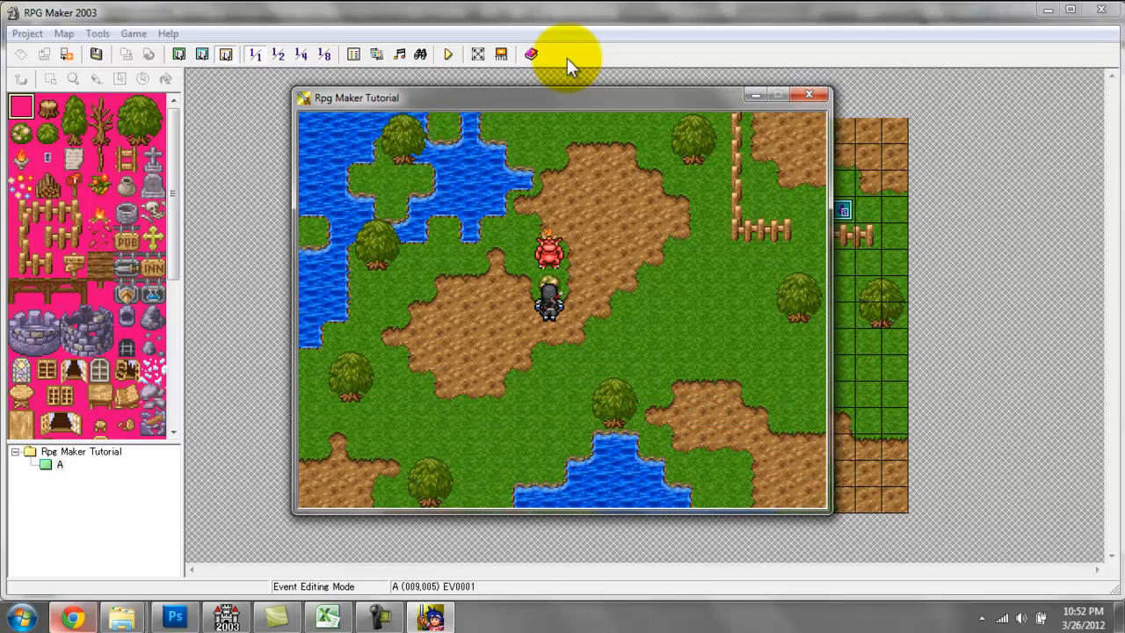
Step: Walk the hero to the monster's east side and return to the ground below the flowering bush
{"action": "key", "text": "Right"}
{"action": "key", "text": "Right"}
{"action": "key", "text": "Up"}
{"action": "key", "text": "Left"}
{"action": "key", "text": "Right"}
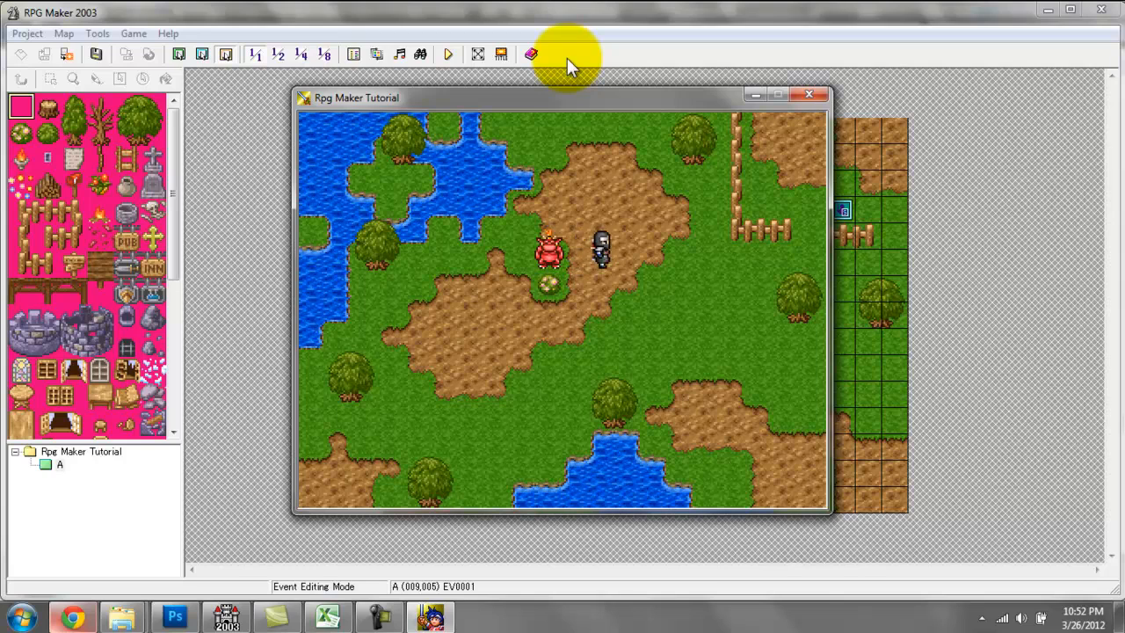
{"action": "key", "text": "Left"}
{"action": "key", "text": "Down"}
{"action": "key", "text": "Down"}
{"action": "key", "text": "Down"}
{"action": "key", "text": "Left"}
{"action": "key", "text": "Up"}
{"action": "key", "text": "Left"}
{"action": "key", "text": "Right"}
{"action": "key", "text": "Right"}
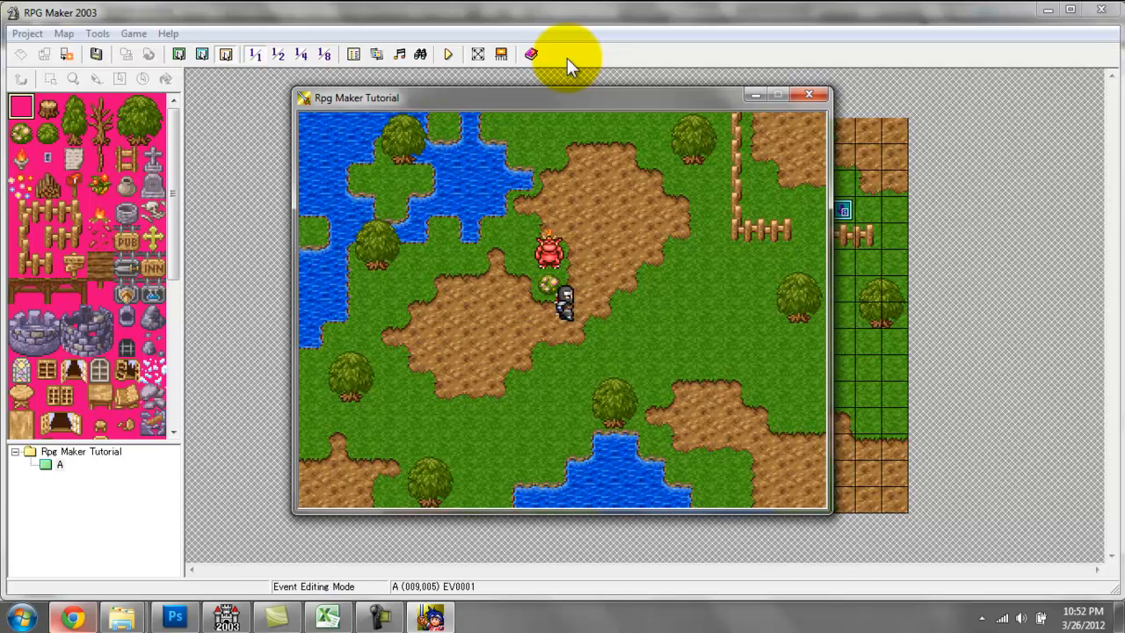
Step: Move the hero around the bush's east side, try talking to the monster, and walk up beside it
{"action": "key", "text": "Up"}
{"action": "key", "text": "Down"}
{"action": "key", "text": "Down"}
{"action": "key", "text": "Left"}
{"action": "key", "text": "Up"}
{"action": "key", "text": "Right"}
{"action": "key", "text": "Up"}
{"action": "key", "text": "Down"}
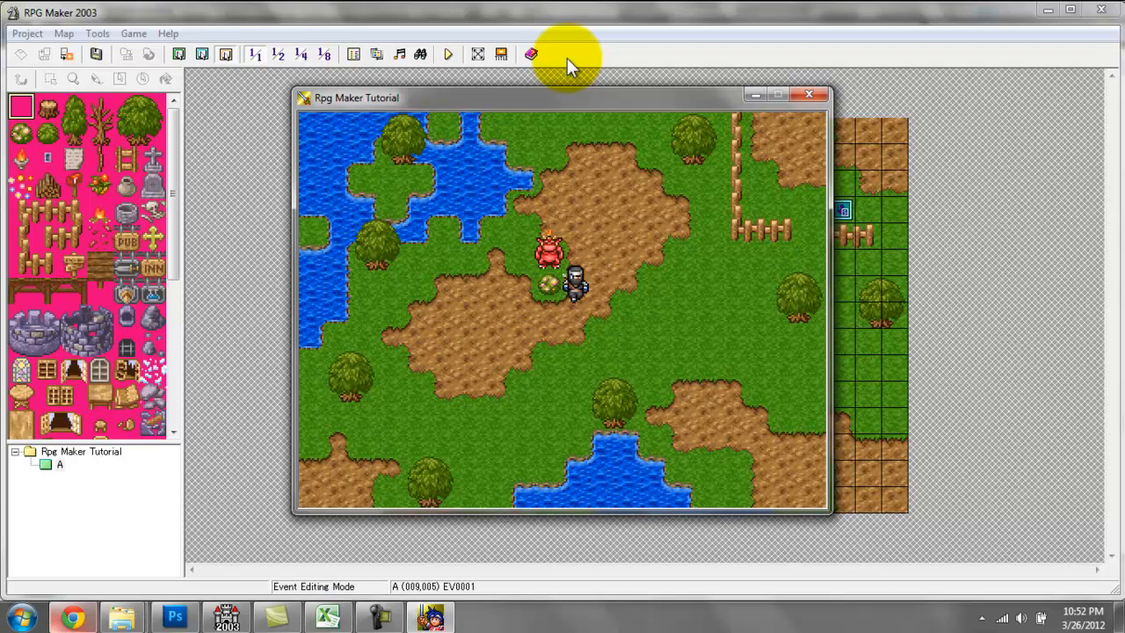
{"action": "key", "text": "Left"}
{"action": "key", "text": "Up"}
{"action": "key", "text": "Return"}
{"action": "key", "text": "Return"}
{"action": "key", "text": "Right"}
{"action": "key", "text": "Right"}
{"action": "key", "text": "Up"}
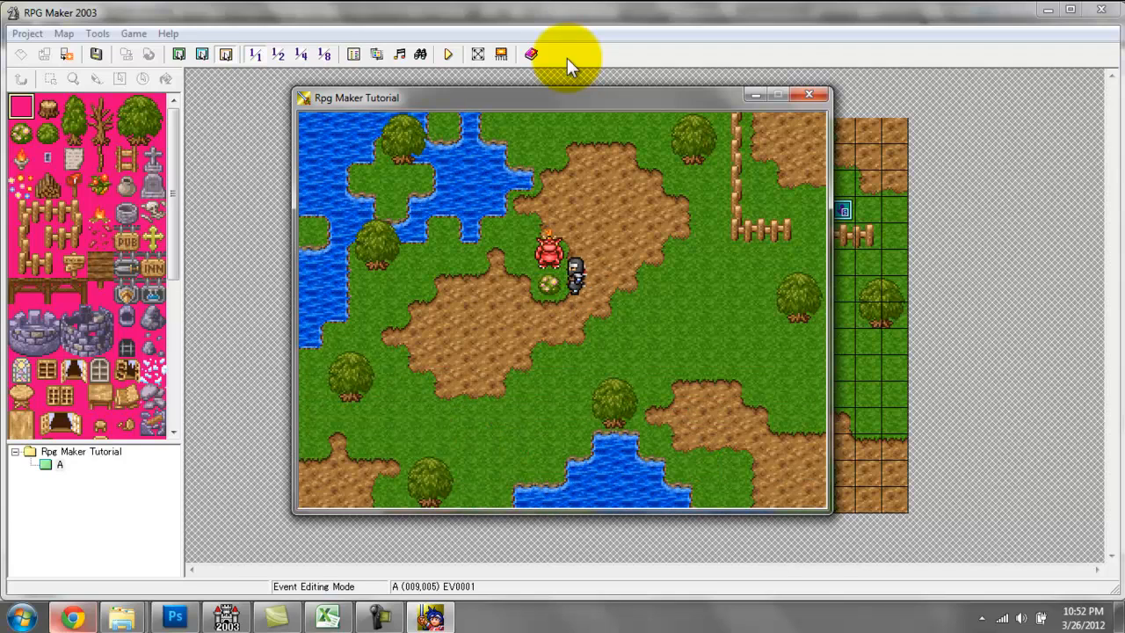
{"action": "key", "text": "Up"}
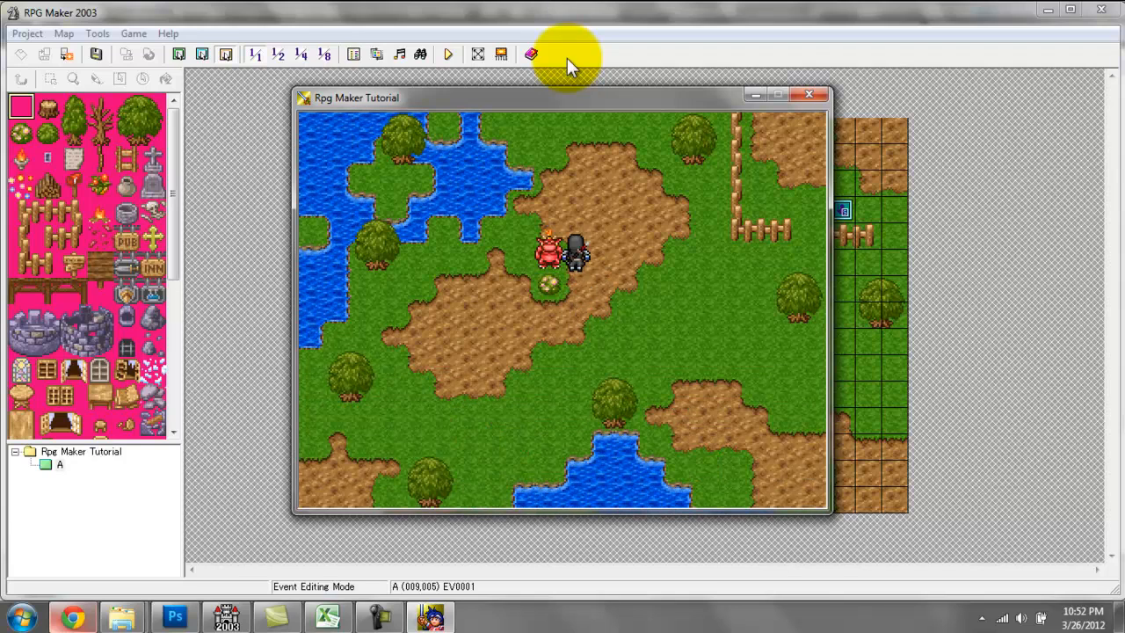
Step: Walk the hero around to the west side of the monster and bush, and end the playtest
{"action": "key", "text": "Down"}
{"action": "key", "text": "Down"}
{"action": "key", "text": "Up"}
{"action": "key", "text": "Left"}
{"action": "key", "text": "Left"}
{"action": "key", "text": "Up"}
{"action": "key", "text": "Up"}
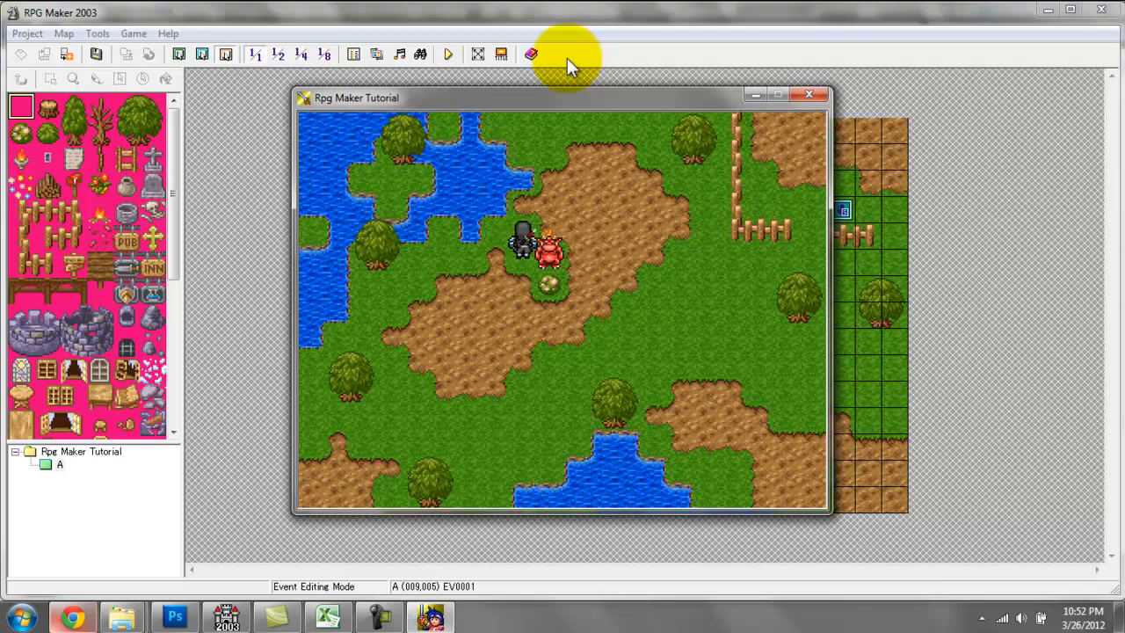
{"action": "key", "text": "Right"}
{"action": "key", "text": "Left"}
{"action": "key", "text": "Down"}
{"action": "key", "text": "Down"}
{"action": "key", "text": "Down"}
{"action": "key", "text": "Right"}
{"action": "key", "text": "Left"}
{"action": "key", "text": "Left"}
{"action": "key", "text": "Up"}
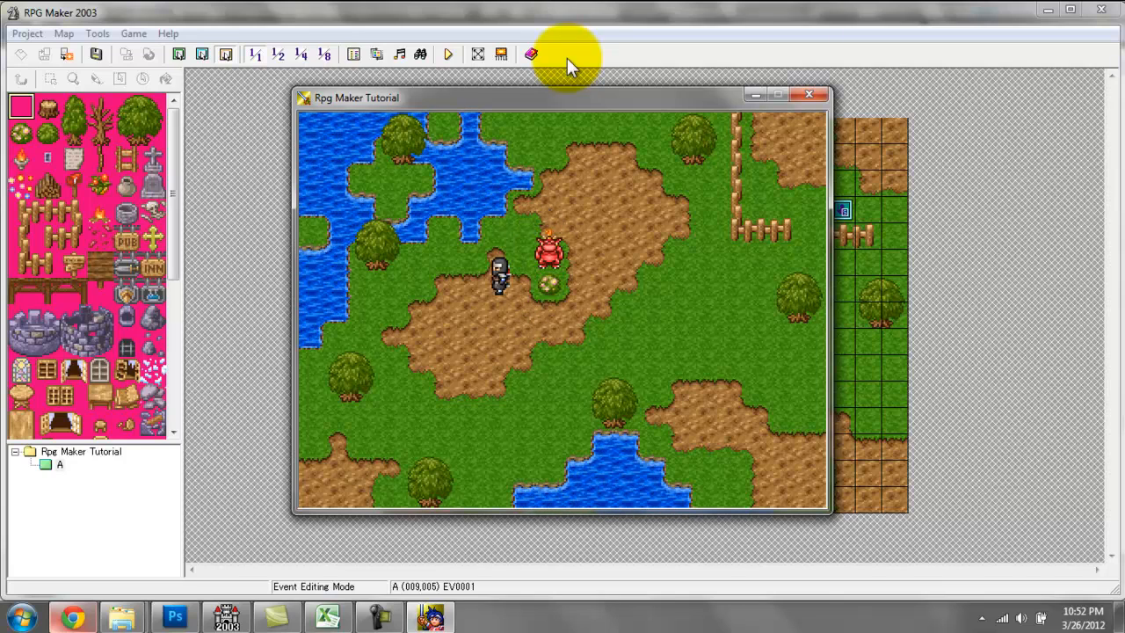
{"action": "key", "text": "Down"}
{"action": "key", "text": "Down"}
{"action": "key", "text": "Right"}
{"action": "left_click", "coordinate": [809, 95]}
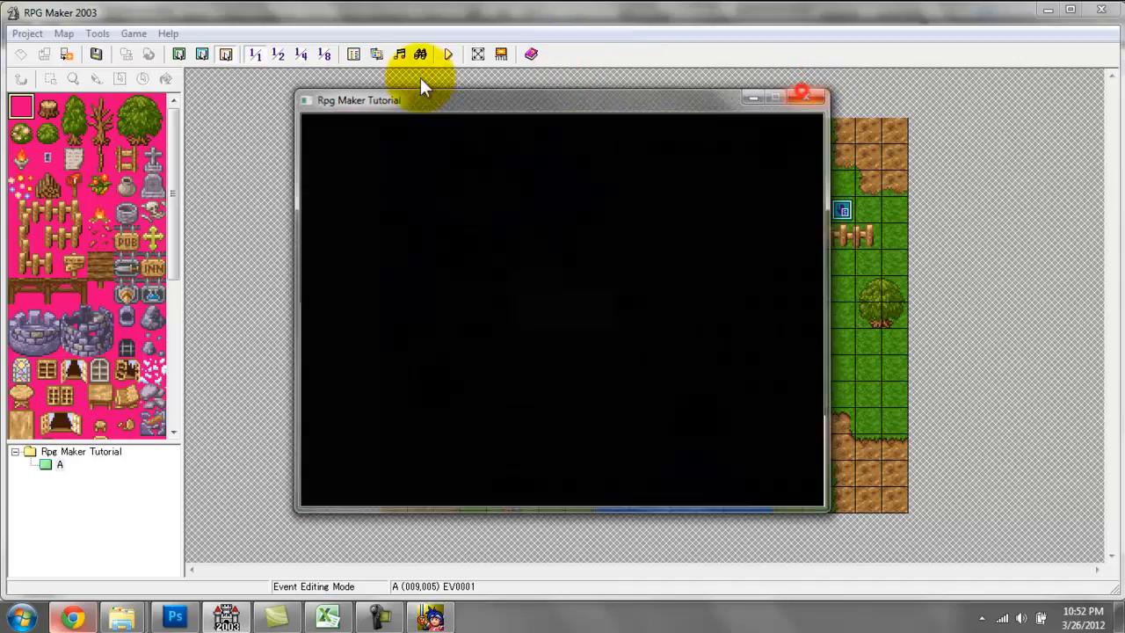
Step: Turn off the flowering bush tile's counter flag in the Town tileset's upper layer and save the database changes
{"action": "left_click", "coordinate": [363, 55]}
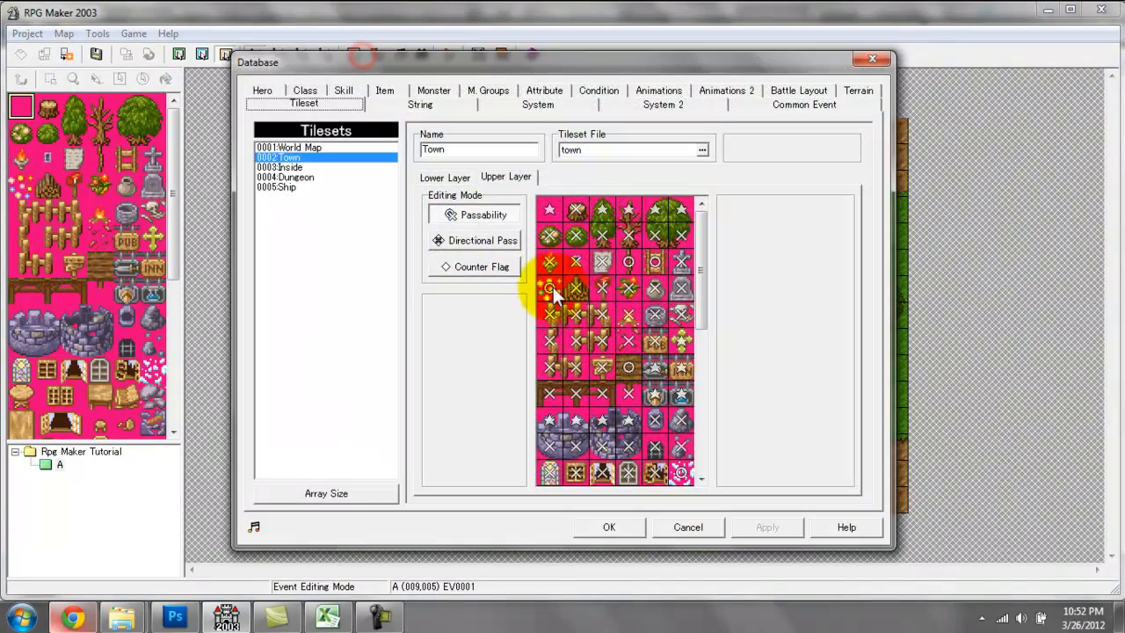
{"action": "left_click", "coordinate": [489, 274]}
{"action": "left_click", "coordinate": [548, 239]}
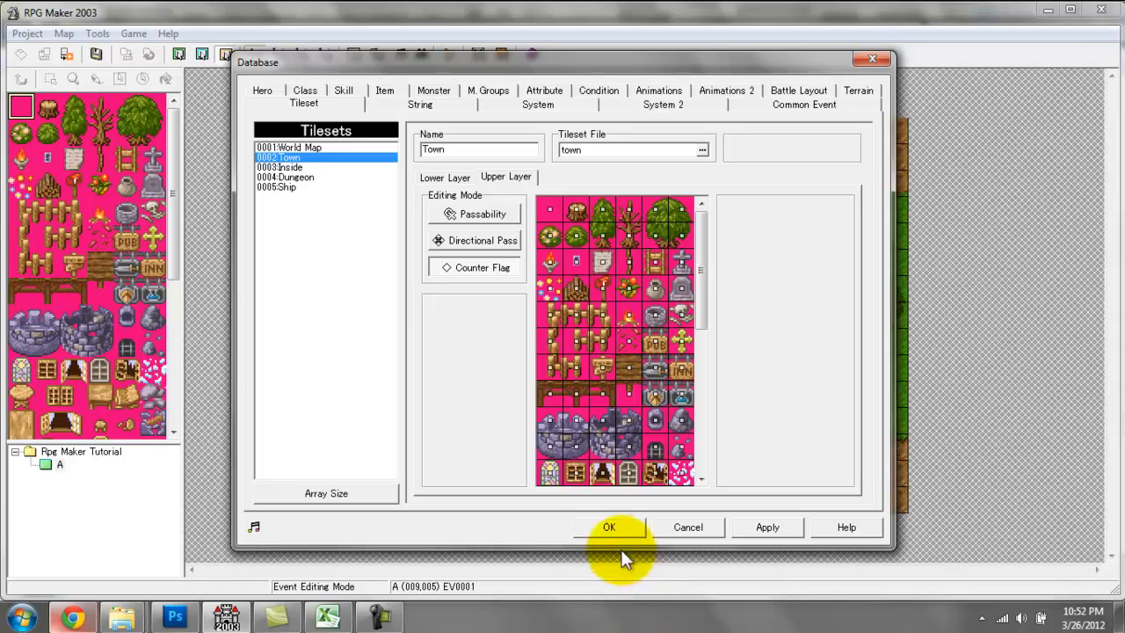
{"action": "left_click", "coordinate": [616, 533]}
Step: Playtest the game and walk the hero to the tile below the bush, facing the monster across it
{"action": "left_click", "coordinate": [451, 54]}
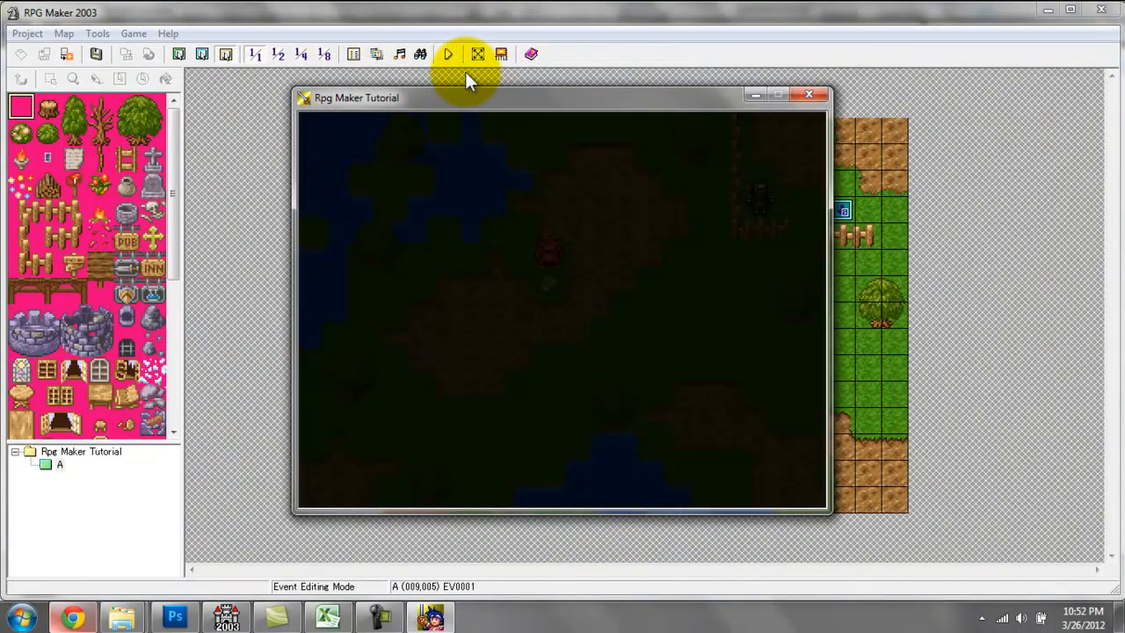
{"action": "key", "text": "Left"}
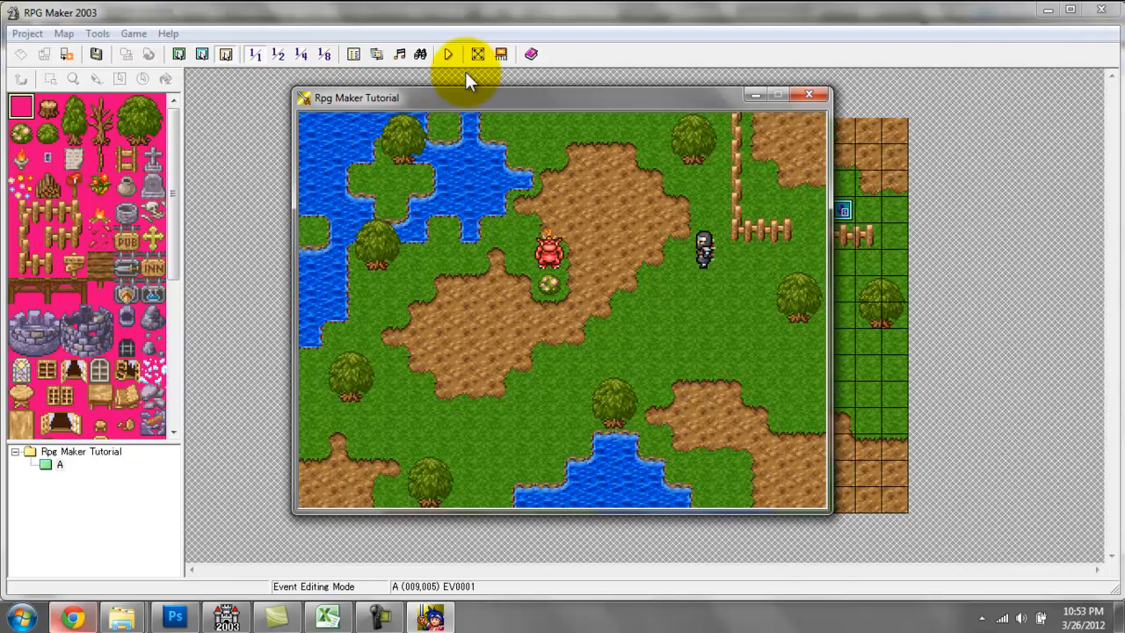
{"action": "key", "text": "Down"}
{"action": "key", "text": "Left"}
{"action": "key", "text": "Up"}
{"action": "key", "text": "Up"}
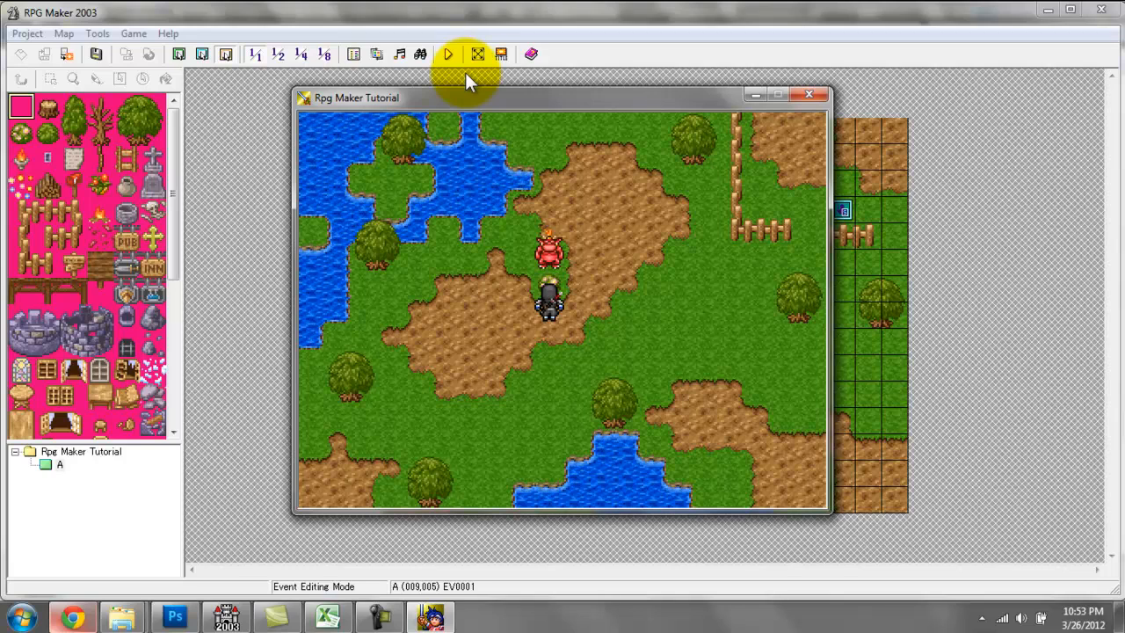
Step: Move the hero to the monster's east side, talk to it directly, and end the playtest
{"action": "key", "text": "Right"}
{"action": "key", "text": "Up"}
{"action": "key", "text": "Left"}
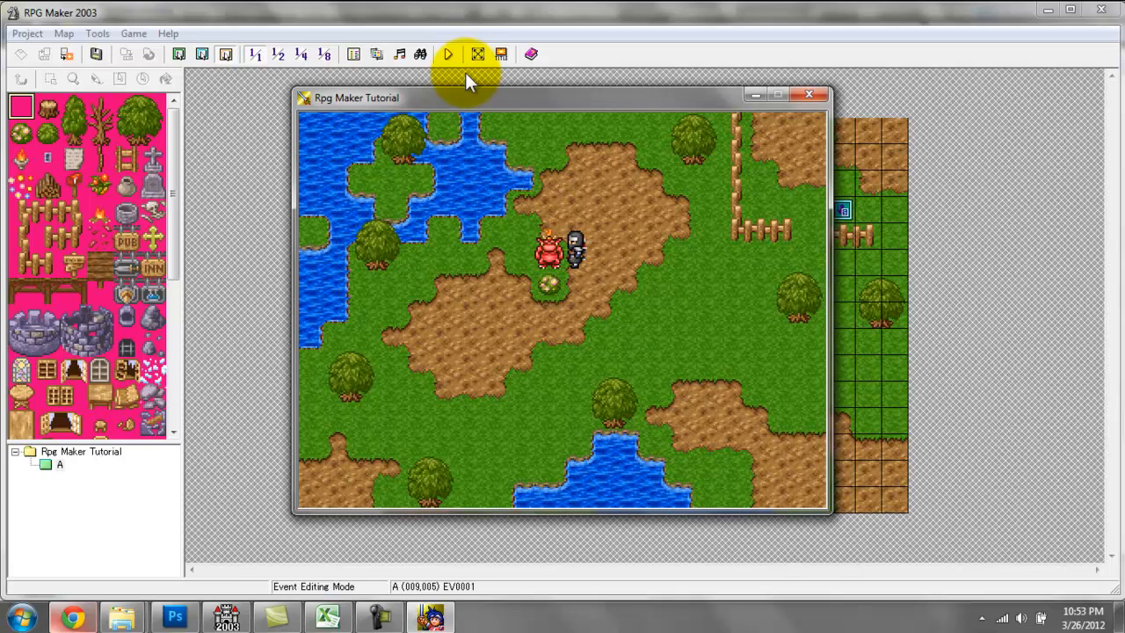
{"action": "key", "text": "Return"}
{"action": "key", "text": "Return"}
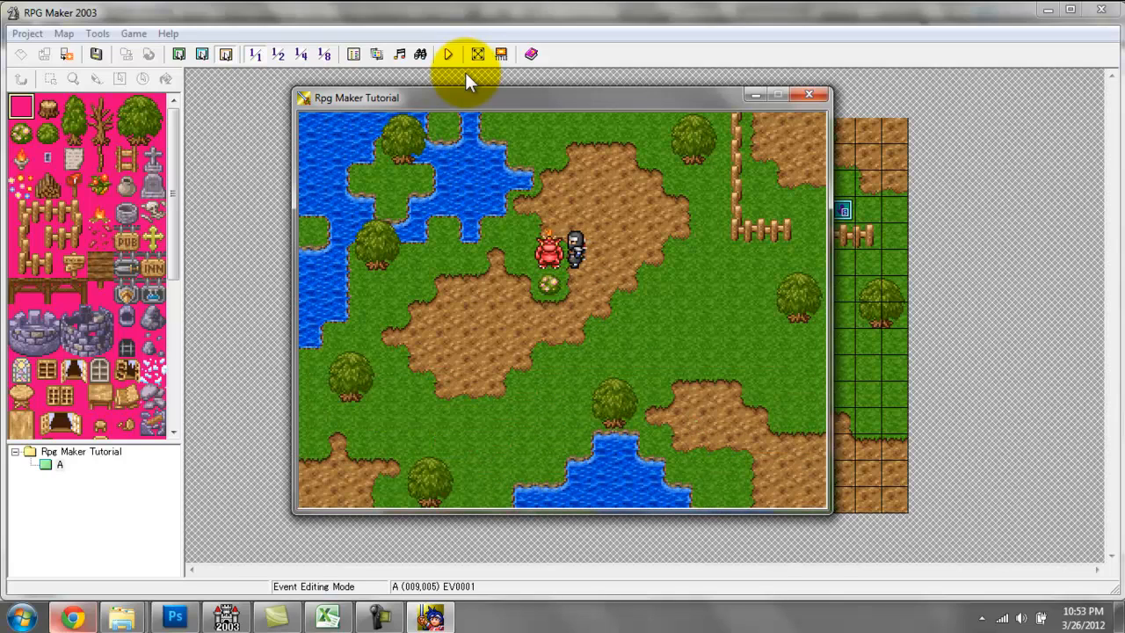
{"action": "left_click", "coordinate": [817, 95]}
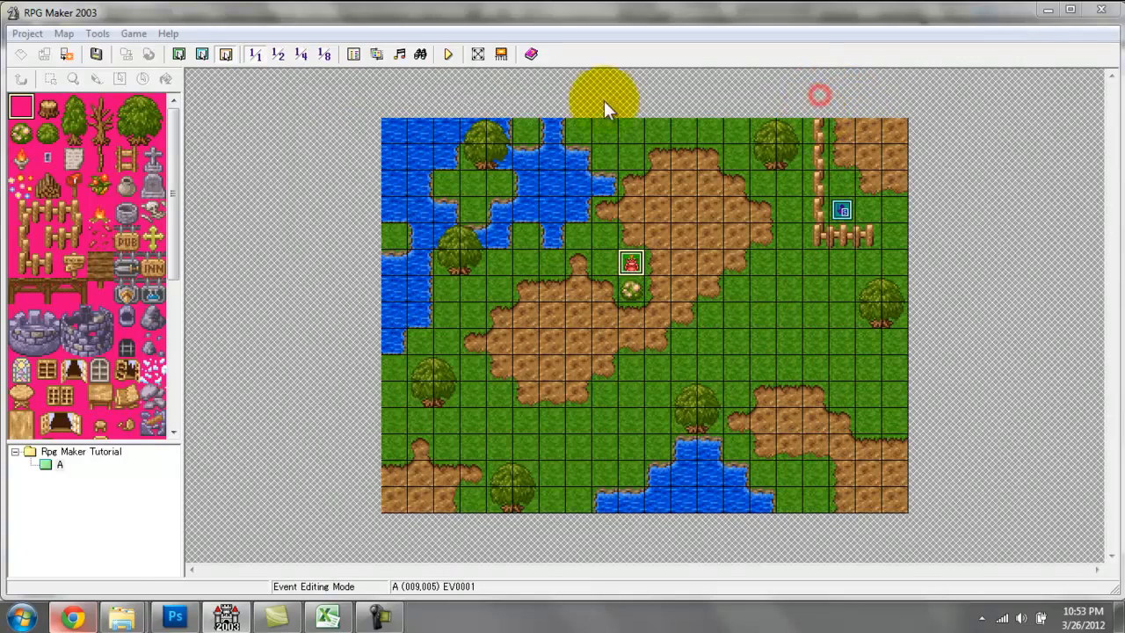
Step: Examine the database's string pages covering battle, shop and inn messages, statistics, and game menu commands
{"action": "left_click", "coordinate": [354, 55]}
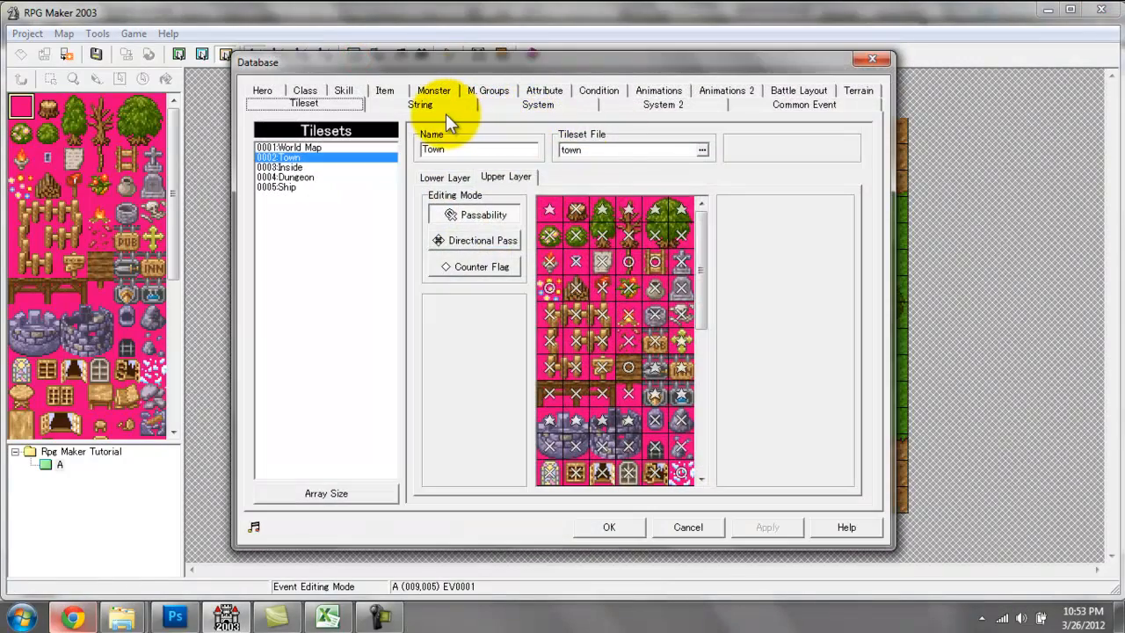
{"action": "left_click", "coordinate": [446, 108]}
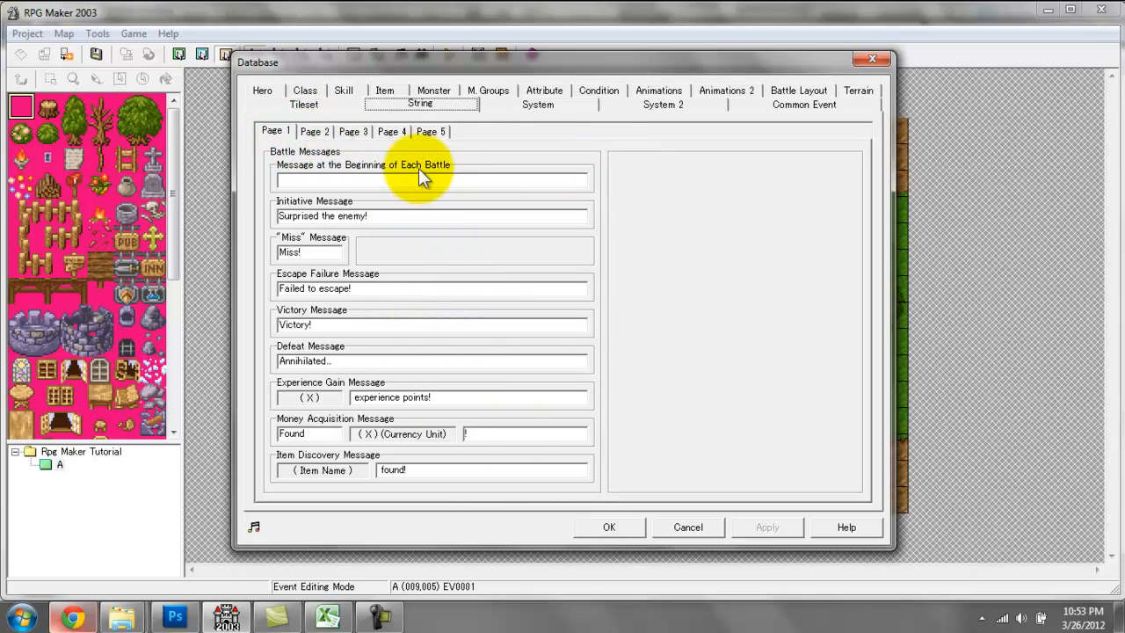
{"action": "left_click", "coordinate": [430, 131]}
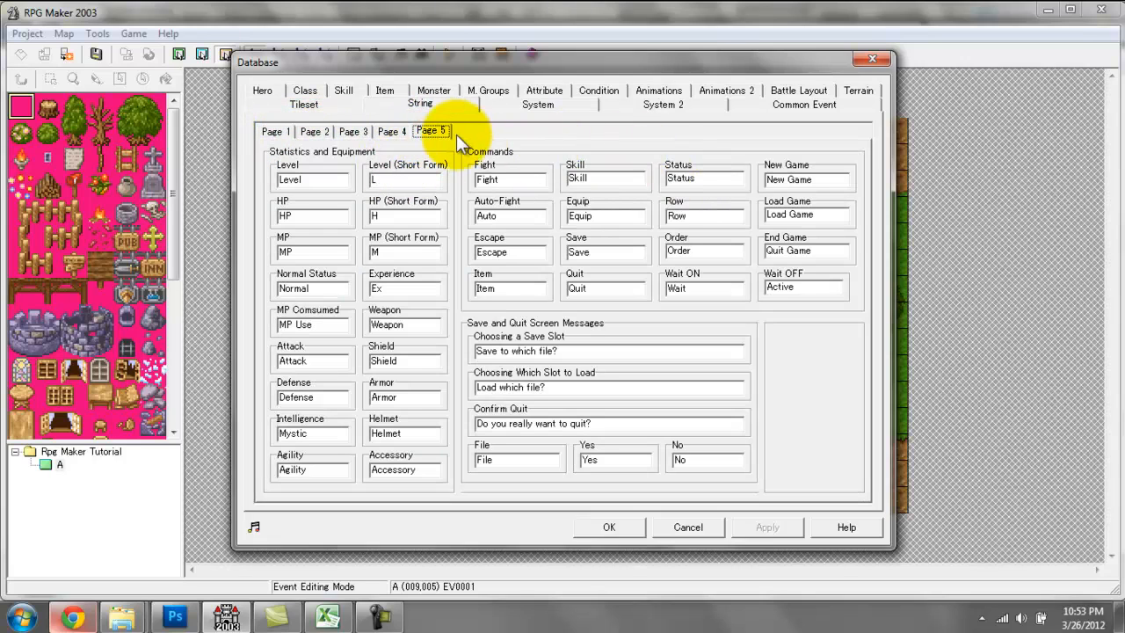
{"action": "left_click", "coordinate": [819, 179]}
{"action": "left_click", "coordinate": [825, 214]}
{"action": "left_click", "coordinate": [816, 252]}
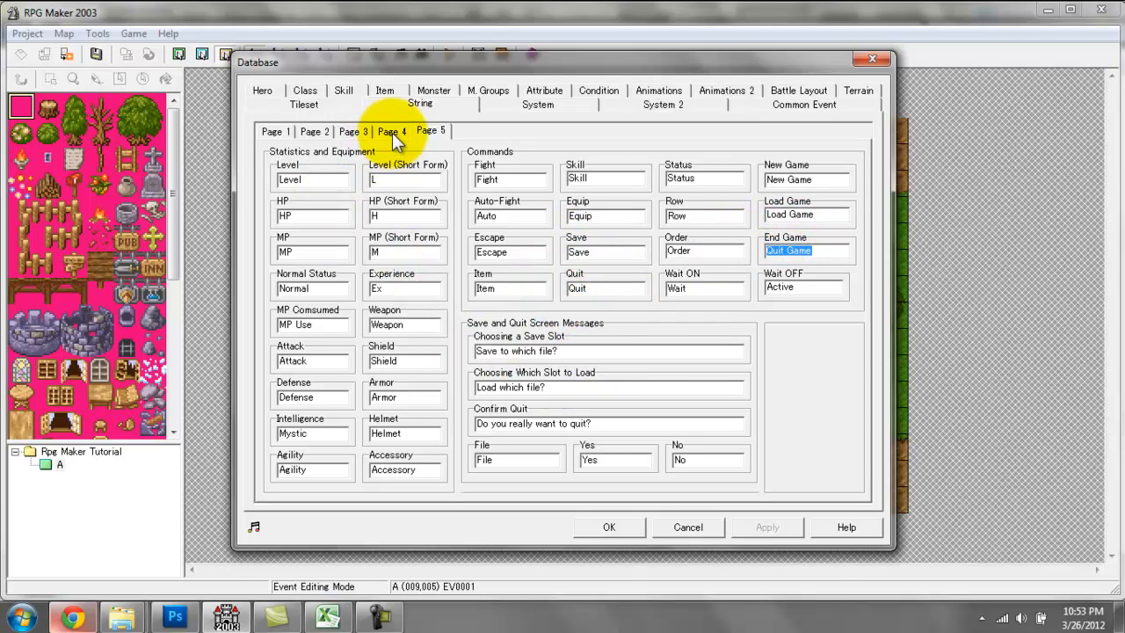
{"action": "left_click", "coordinate": [310, 132]}
{"action": "left_click", "coordinate": [354, 132]}
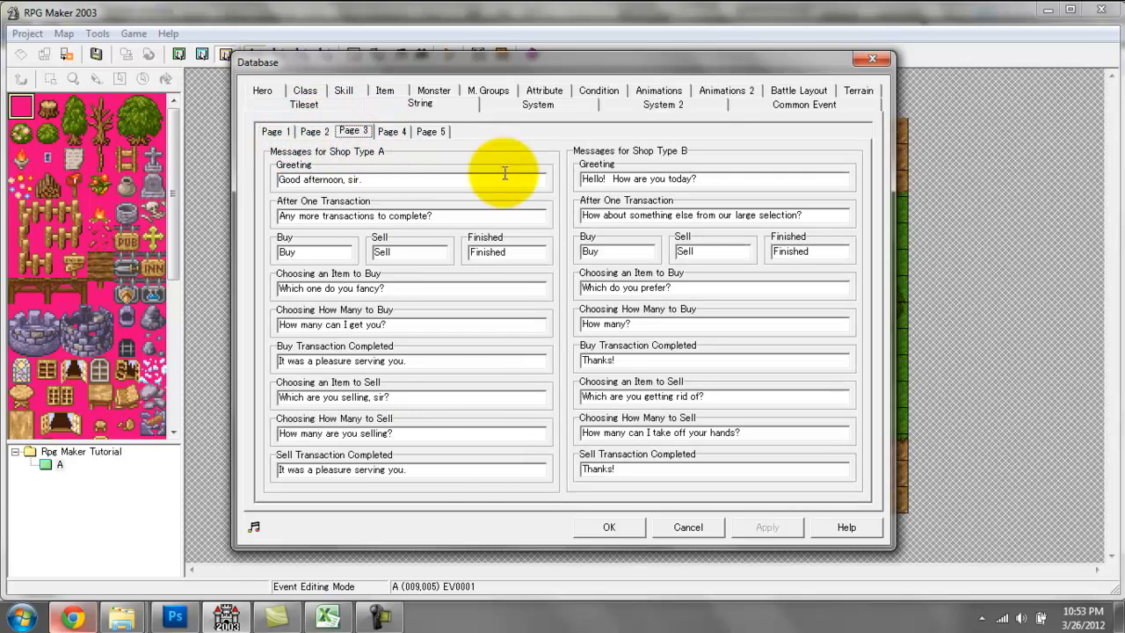
{"action": "left_click", "coordinate": [391, 131]}
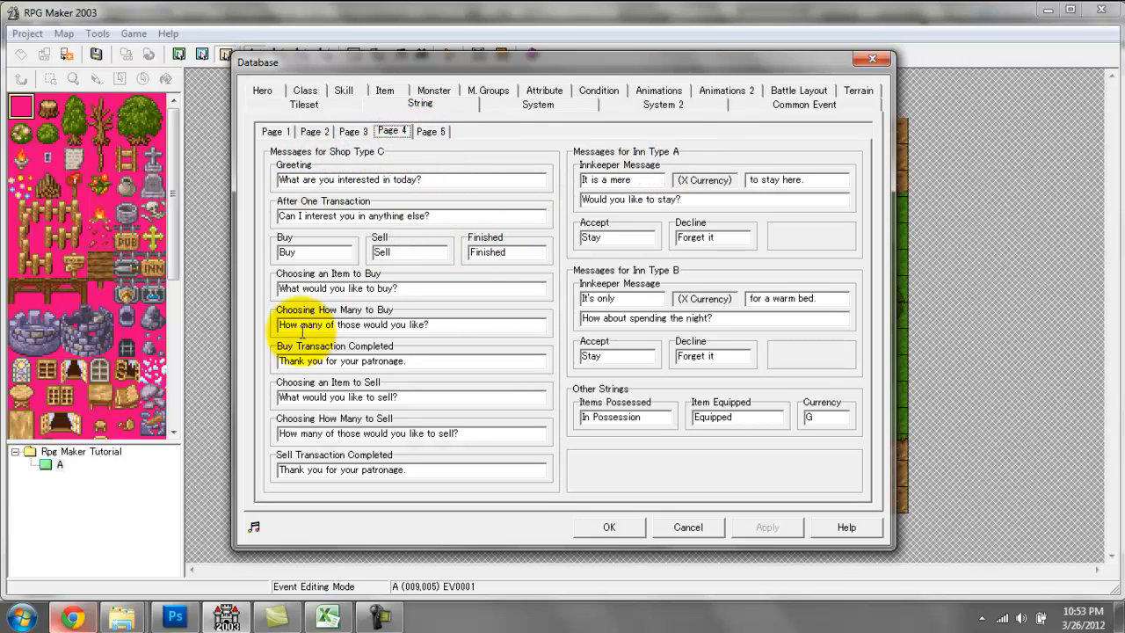
{"action": "left_click", "coordinate": [429, 134]}
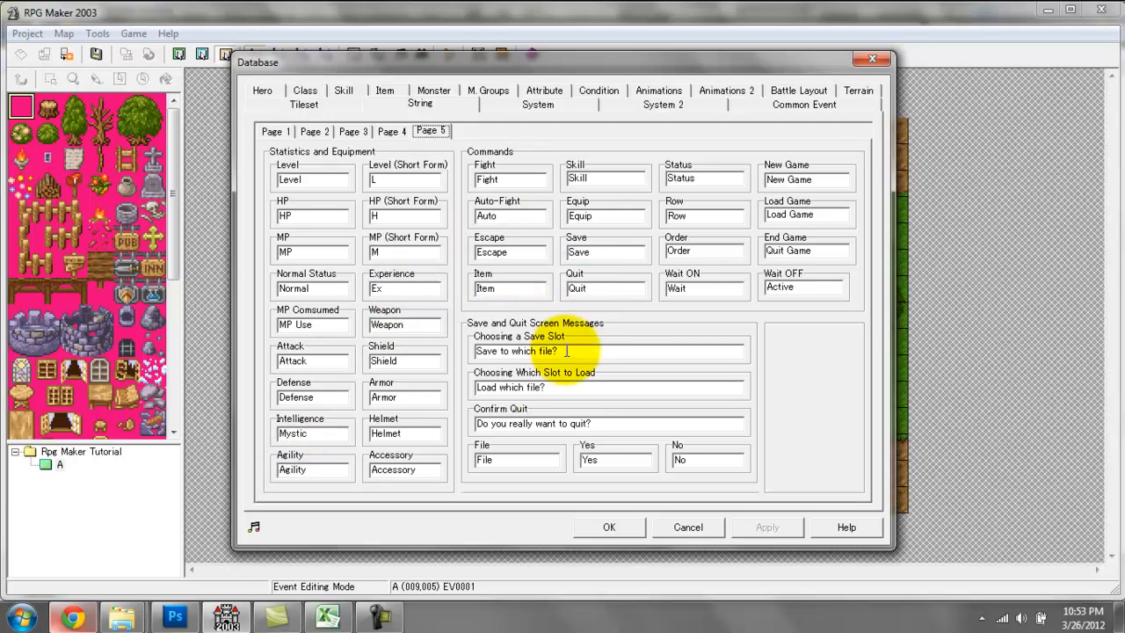
Step: Shorten the New Game, Load Game and End Game command strings to New, Load and Quit, and save the database
{"action": "left_click", "coordinate": [827, 182]}
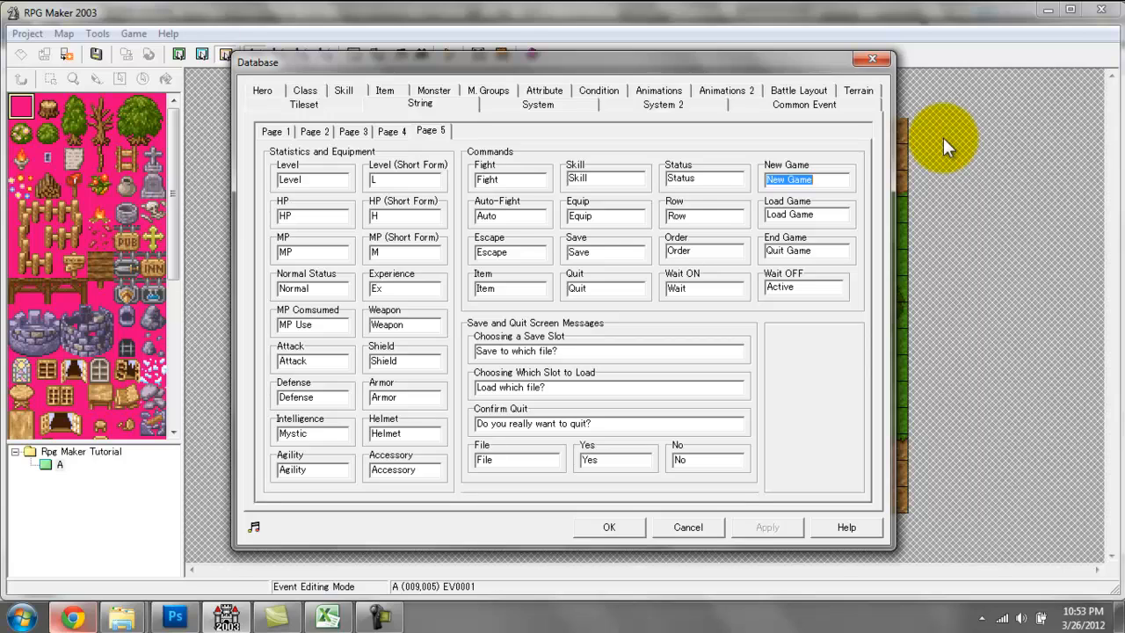
{"action": "type", "text": "New"}
{"action": "left_click", "coordinate": [818, 217]}
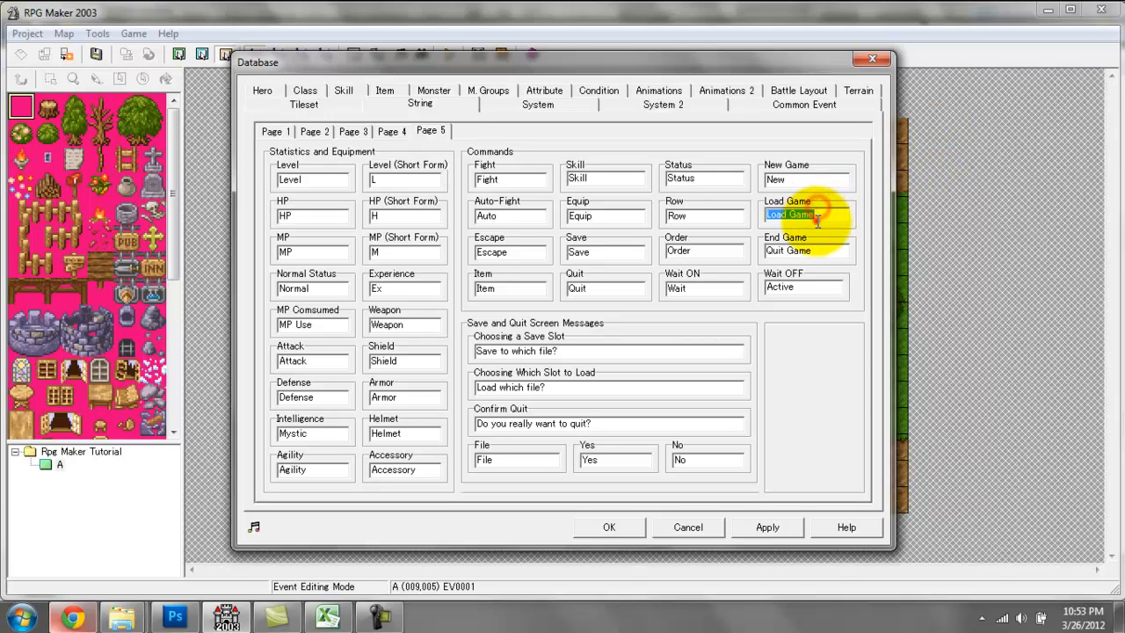
{"action": "type", "text": "Load"}
{"action": "left_click", "coordinate": [801, 252]}
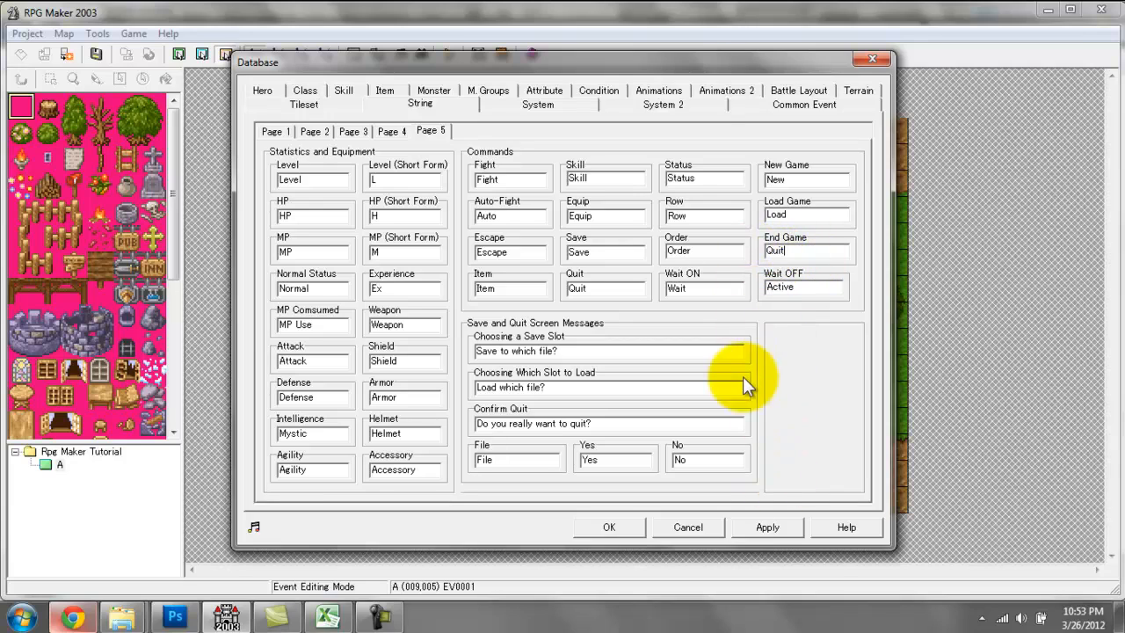
{"action": "left_click", "coordinate": [758, 529]}
{"action": "left_click", "coordinate": [595, 527]}
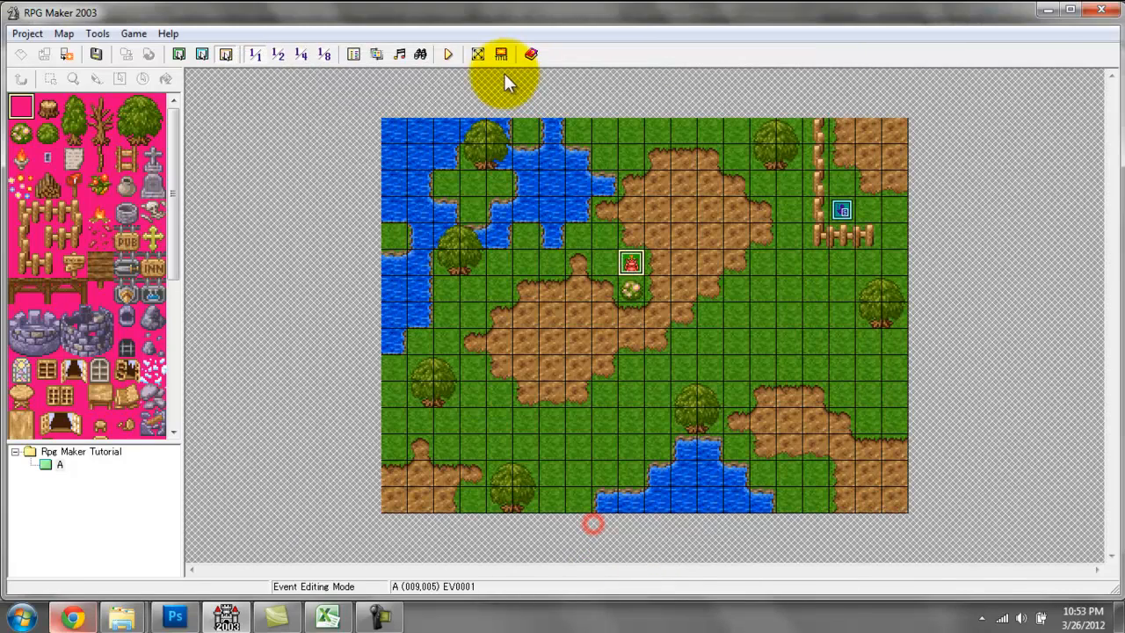
Step: Playtest the game to check the renamed commands in the title menu, and close the playtest
{"action": "left_click", "coordinate": [448, 56]}
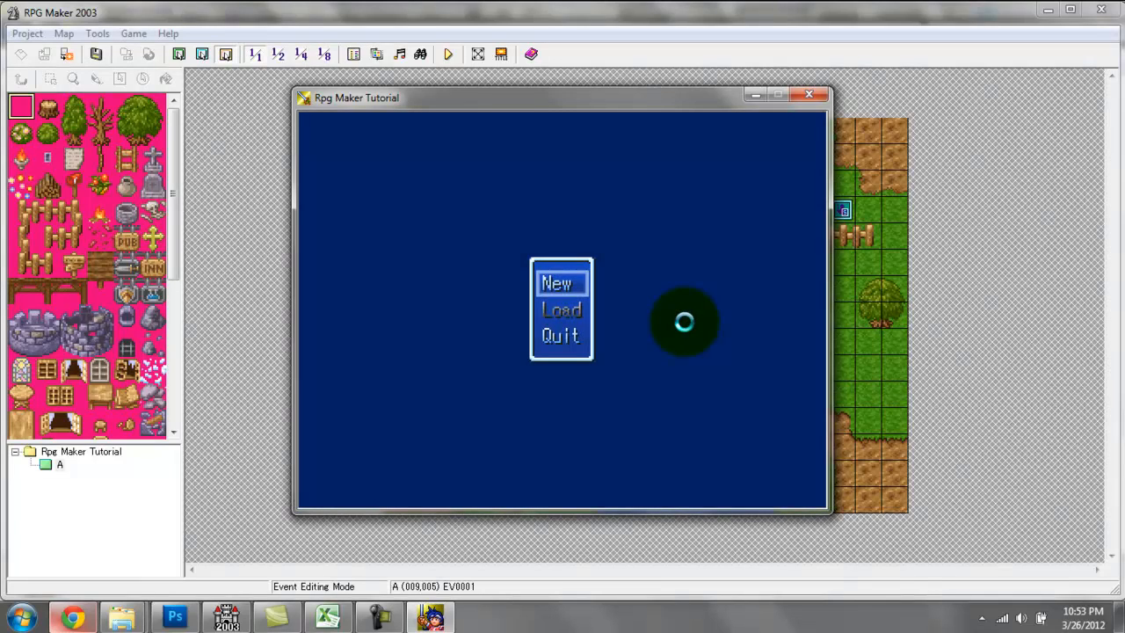
{"action": "key", "text": "Down"}
{"action": "key", "text": "Up"}
{"action": "key", "text": "Down"}
{"action": "key", "text": "Down"}
{"action": "key", "text": "Down"}
{"action": "left_click", "coordinate": [809, 95]}
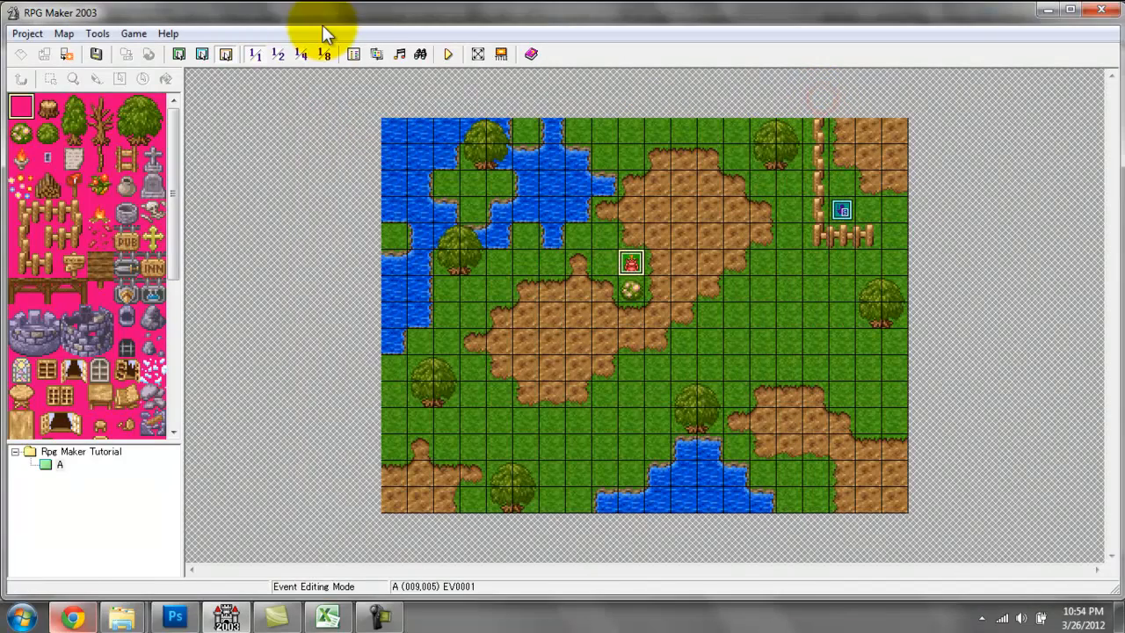
Step: Preview the available title screen images in the database's system settings, comparing title1, title2 and title3
{"action": "left_click", "coordinate": [360, 54]}
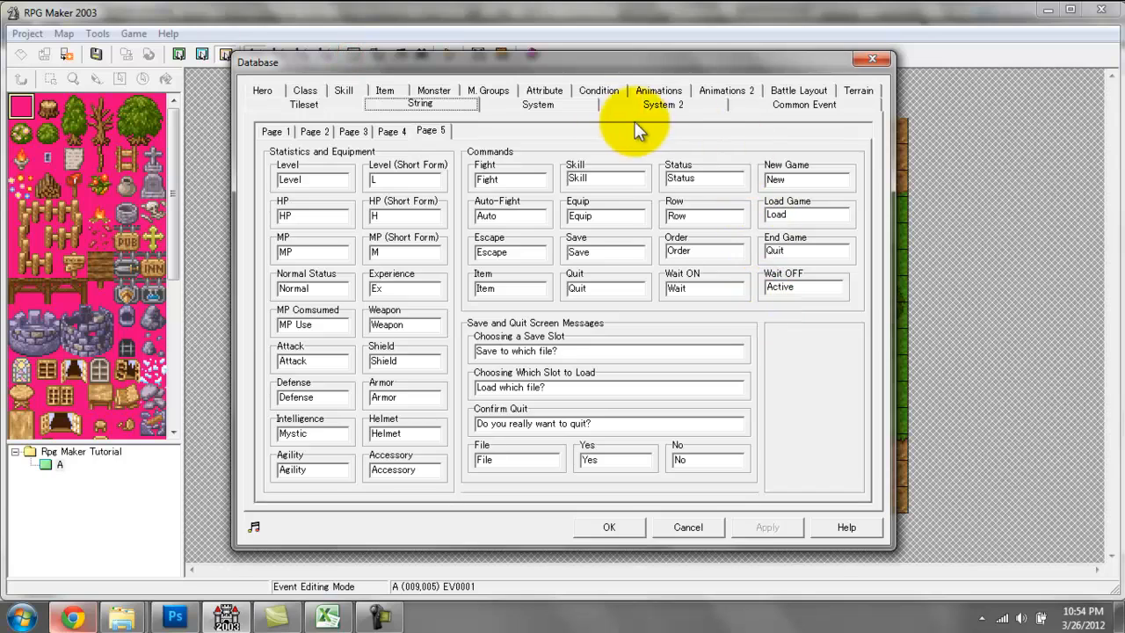
{"action": "left_click", "coordinate": [594, 108]}
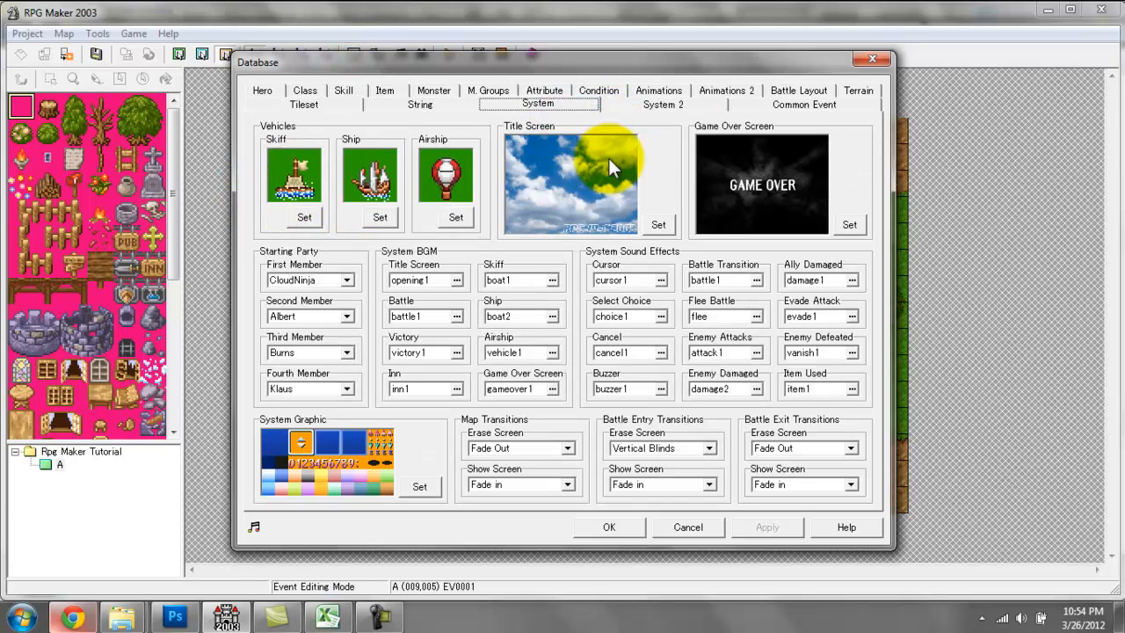
{"action": "left_click", "coordinate": [579, 180]}
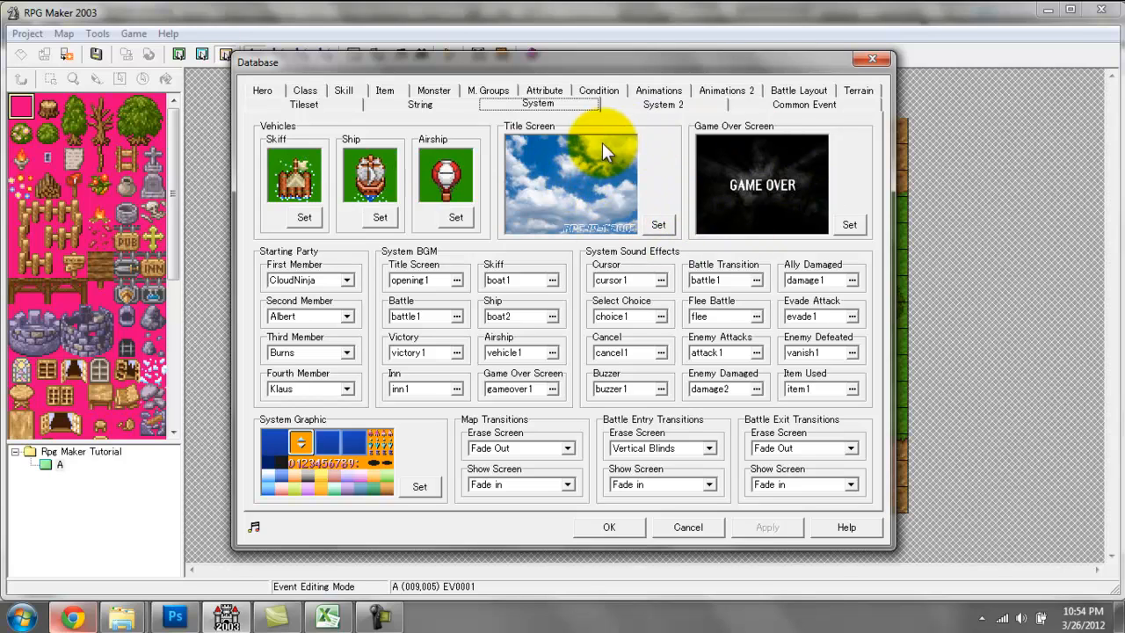
{"action": "left_click", "coordinate": [658, 224]}
{"action": "left_click", "coordinate": [466, 162]}
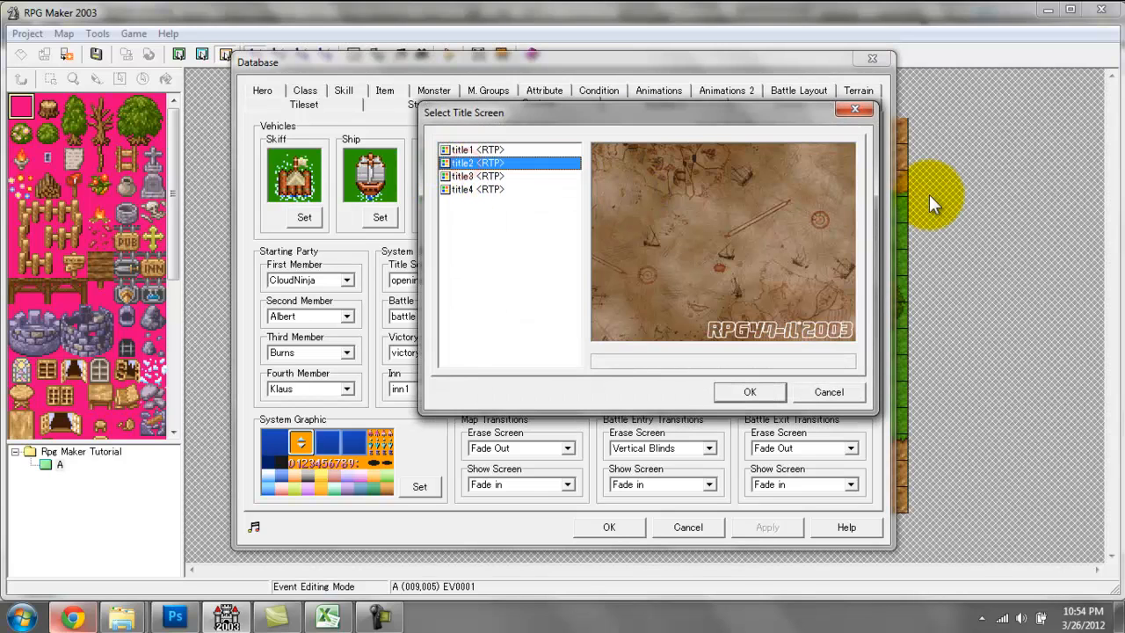
{"action": "key", "text": "Up"}
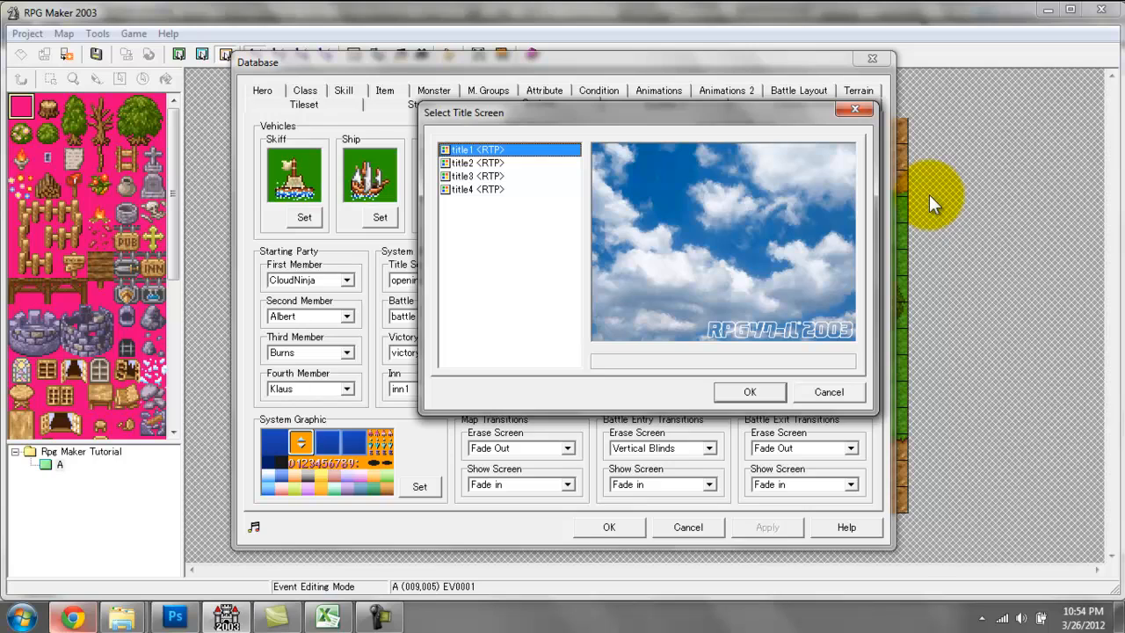
{"action": "key", "text": "Down"}
{"action": "key", "text": "Down"}
{"action": "key", "text": "Down"}
{"action": "key", "text": "Up"}
{"action": "key", "text": "Up"}
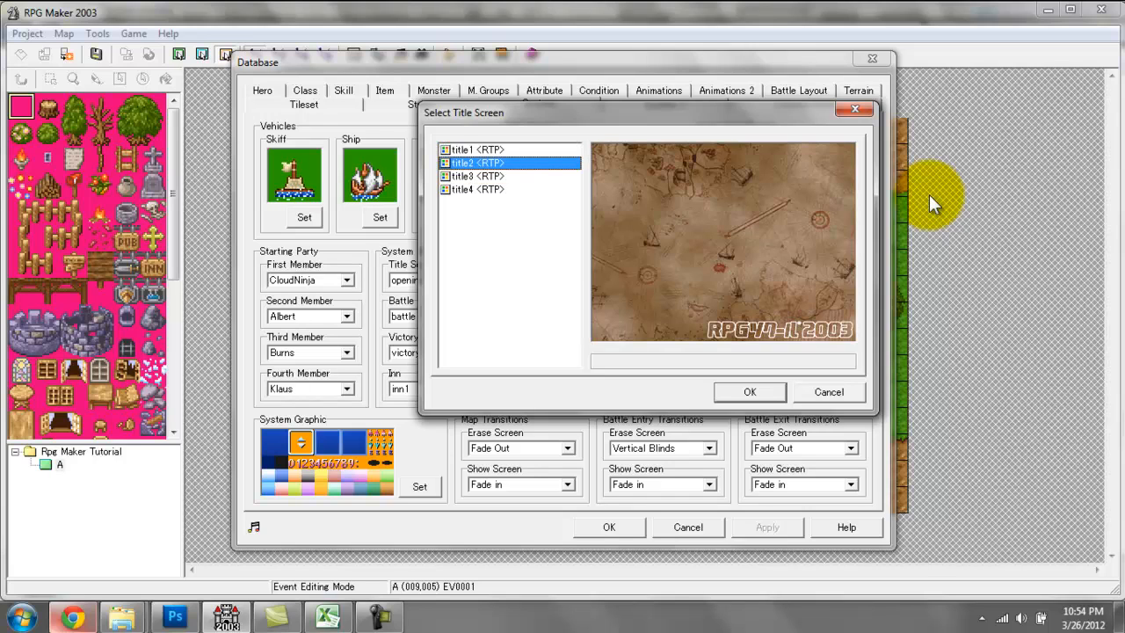
{"action": "key", "text": "Down"}
{"action": "key", "text": "Up"}
{"action": "key", "text": "Up"}
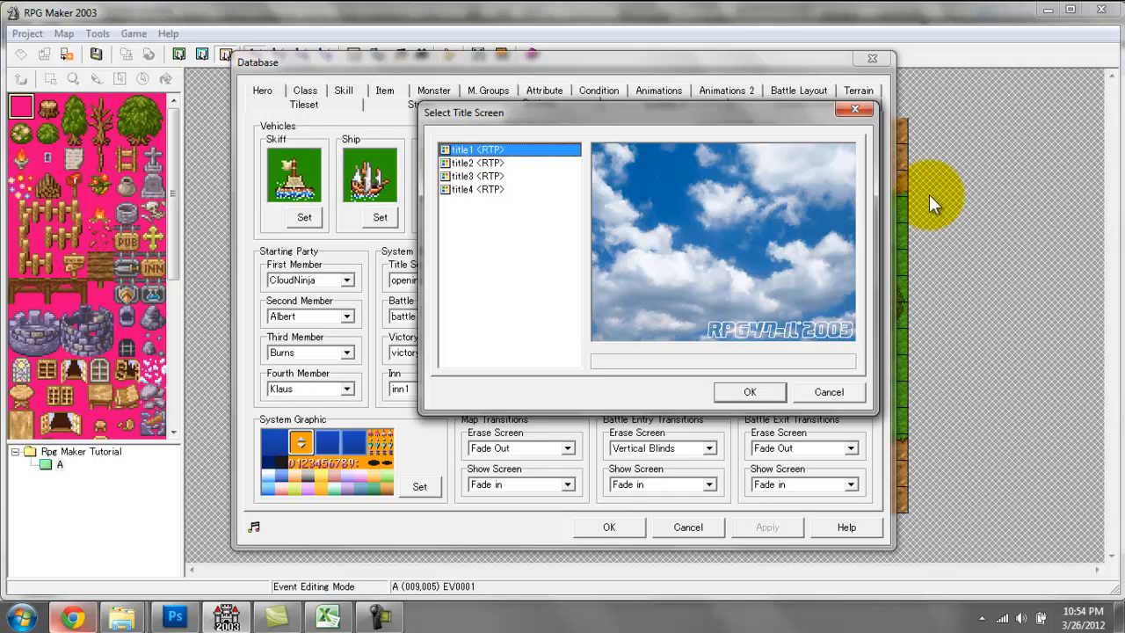
Step: Set the title screen image to title2 and the game over screen image to gameover
{"action": "left_click", "coordinate": [487, 162]}
{"action": "left_click", "coordinate": [486, 151]}
{"action": "left_click", "coordinate": [486, 164]}
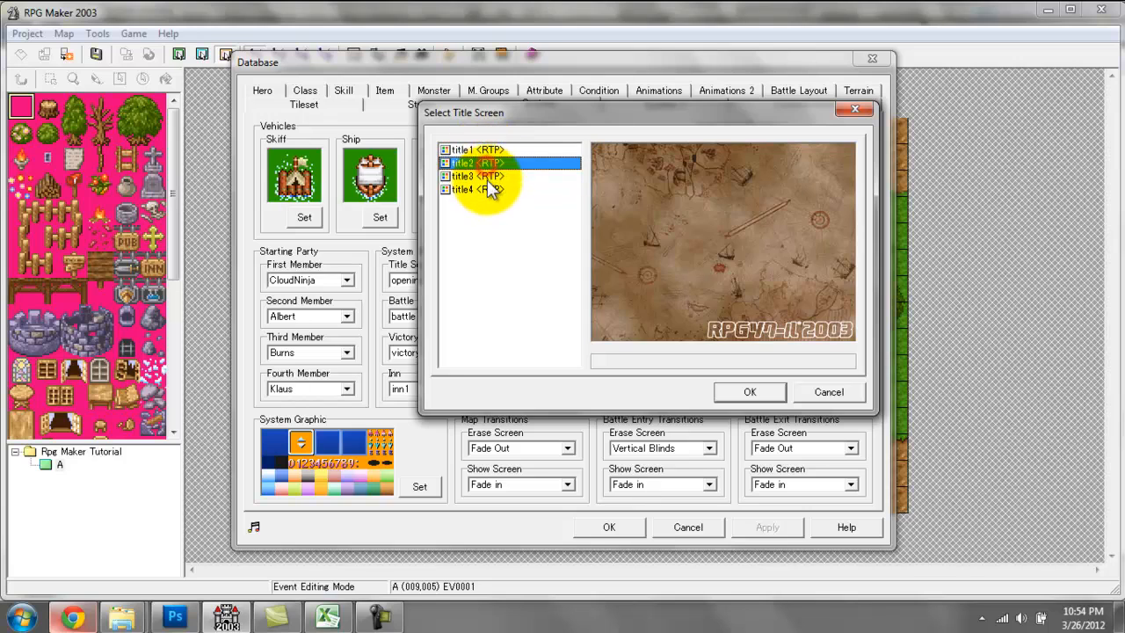
{"action": "left_click", "coordinate": [752, 390]}
{"action": "left_click", "coordinate": [847, 225]}
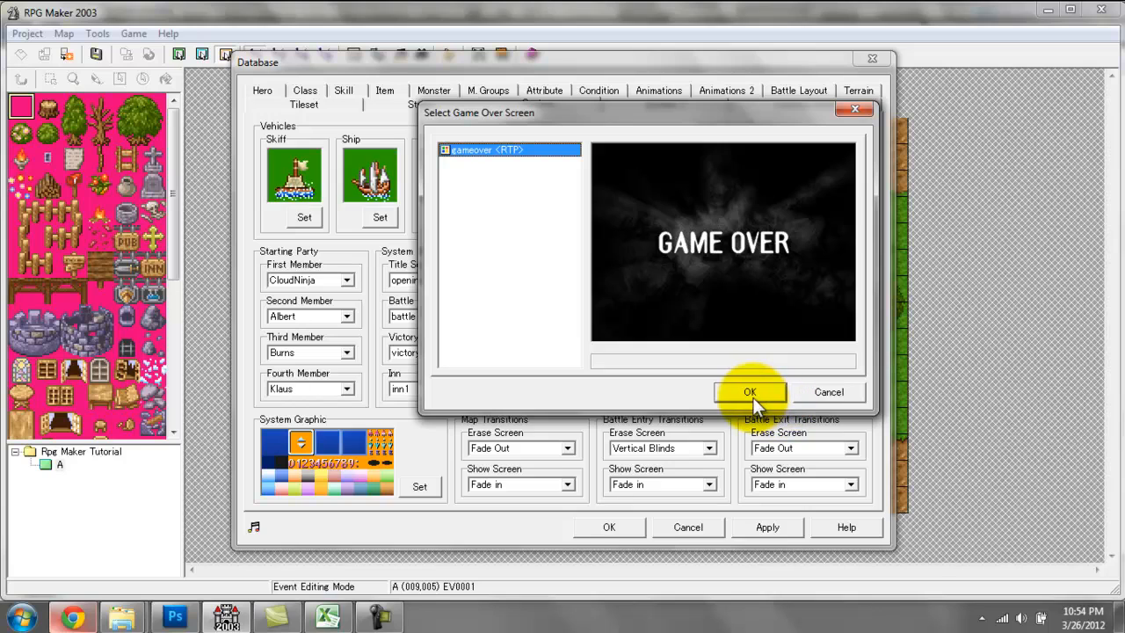
{"action": "left_click", "coordinate": [748, 393]}
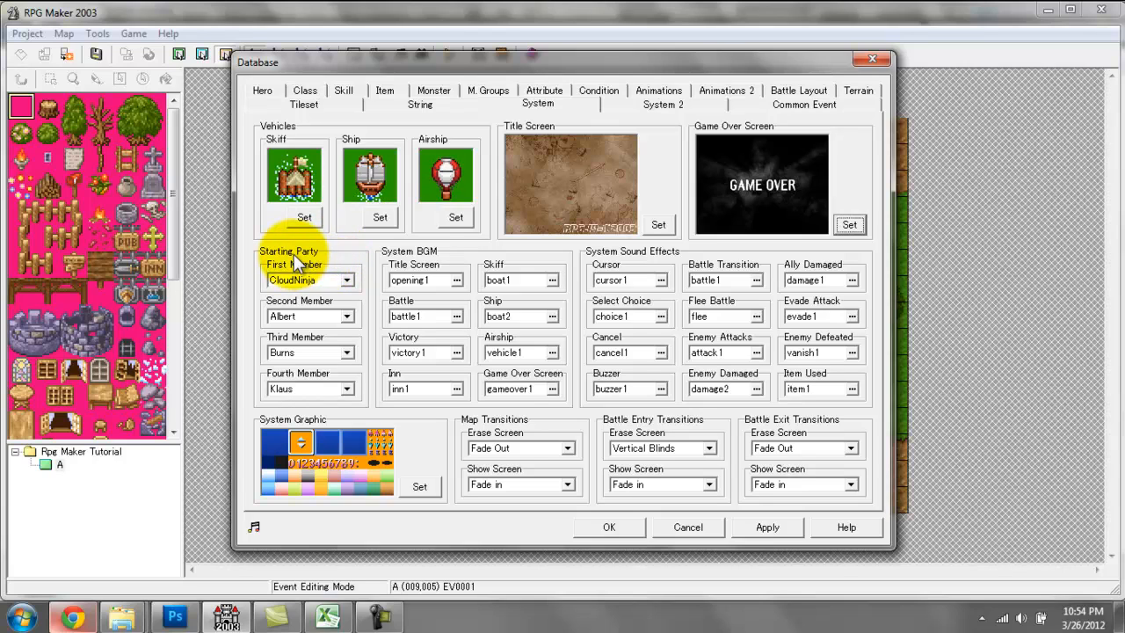
Step: Keep CloudNinja as the first member of the starting party and save the database
{"action": "left_click", "coordinate": [331, 282]}
{"action": "left_click", "coordinate": [336, 287]}
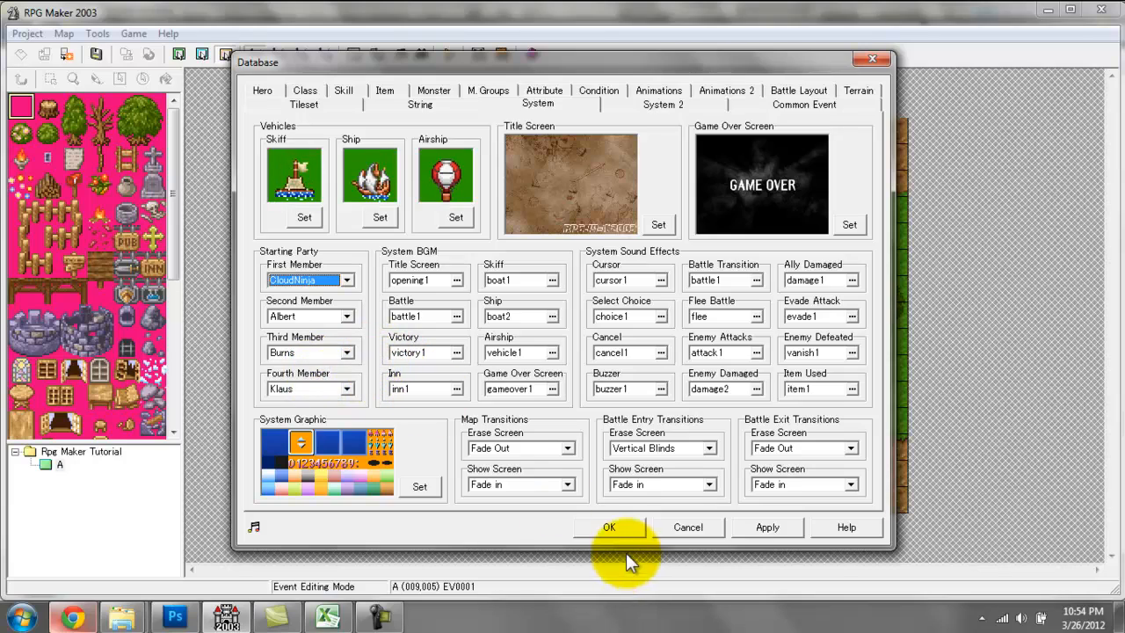
{"action": "left_click", "coordinate": [613, 528]}
Step: Playtest the game to check the title screen image, and close the playtest
{"action": "left_click", "coordinate": [449, 54]}
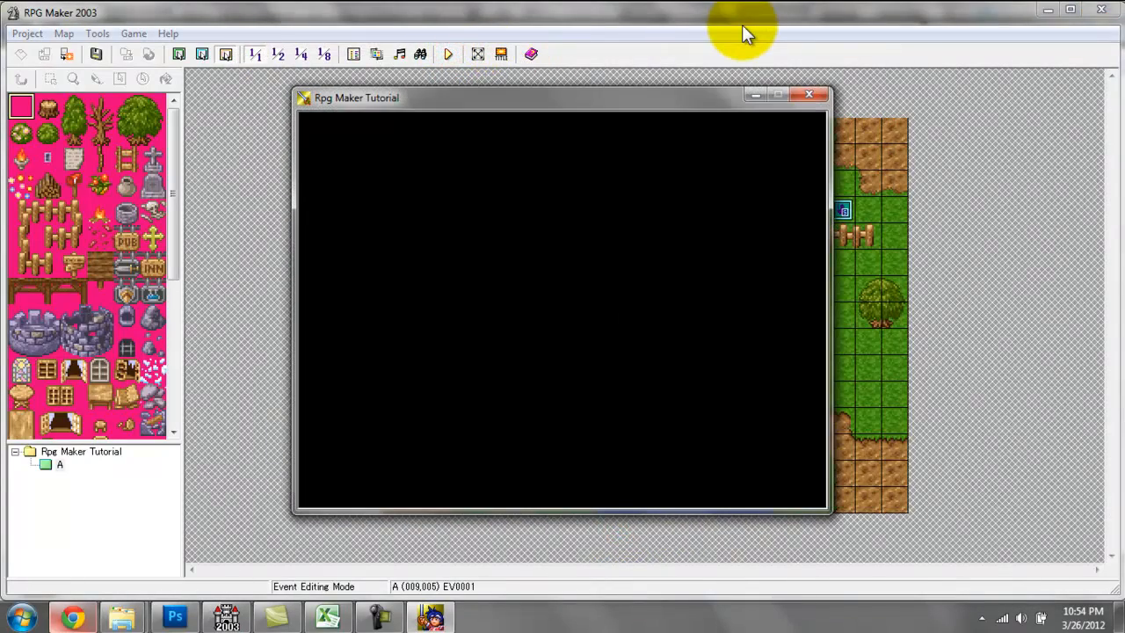
{"action": "left_click", "coordinate": [801, 82]}
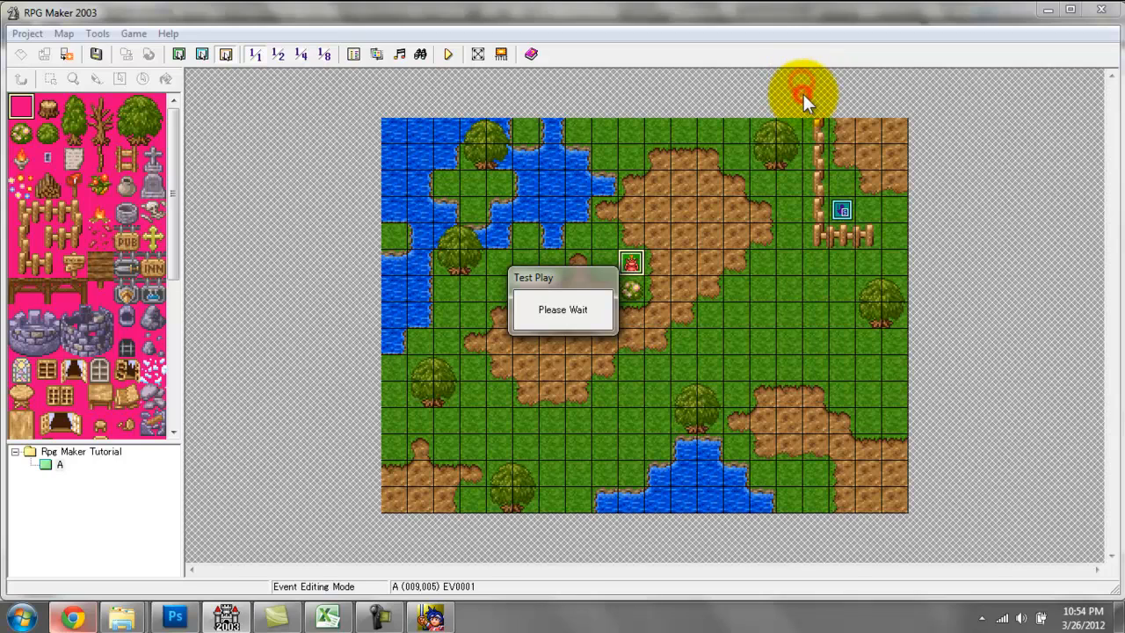
{"action": "key", "text": "alt+Tab"}
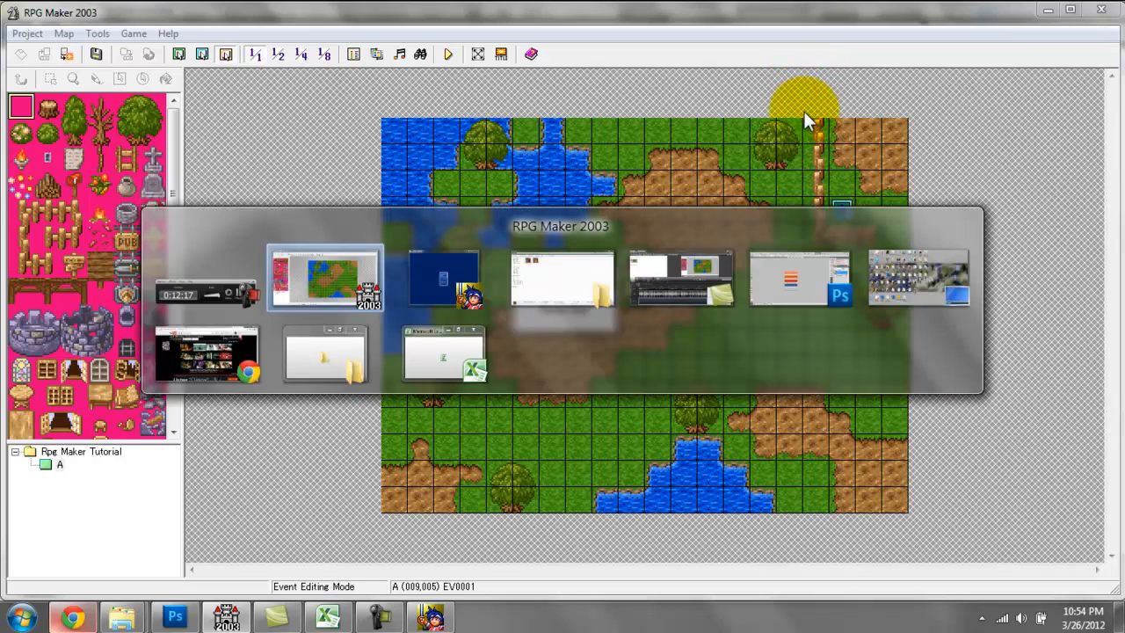
{"action": "left_click", "coordinate": [439, 617]}
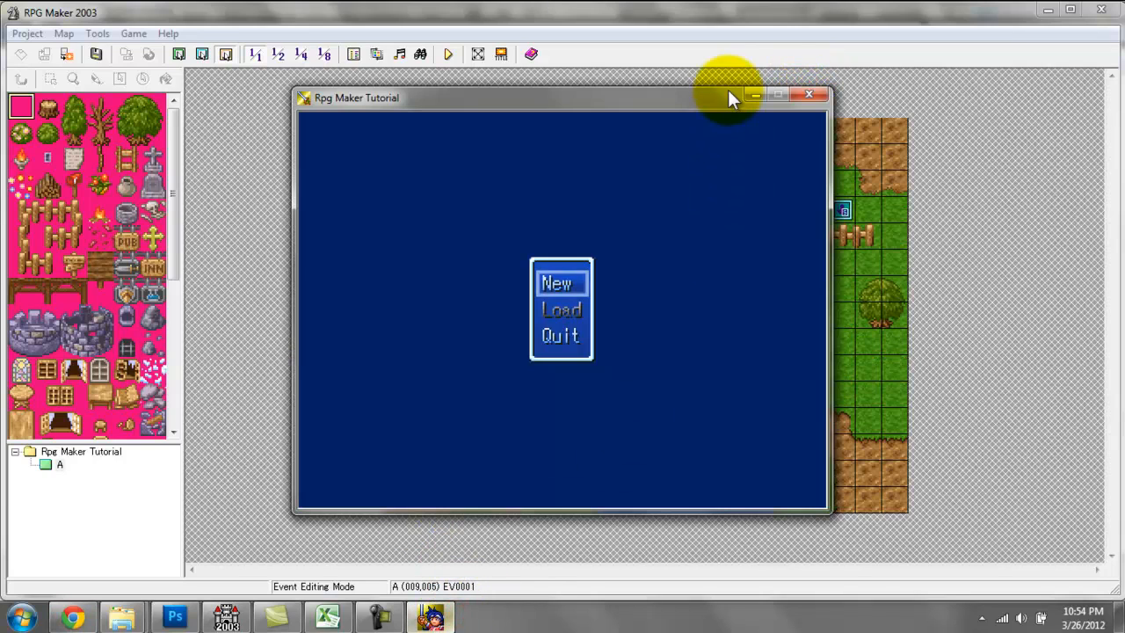
{"action": "left_click", "coordinate": [811, 92]}
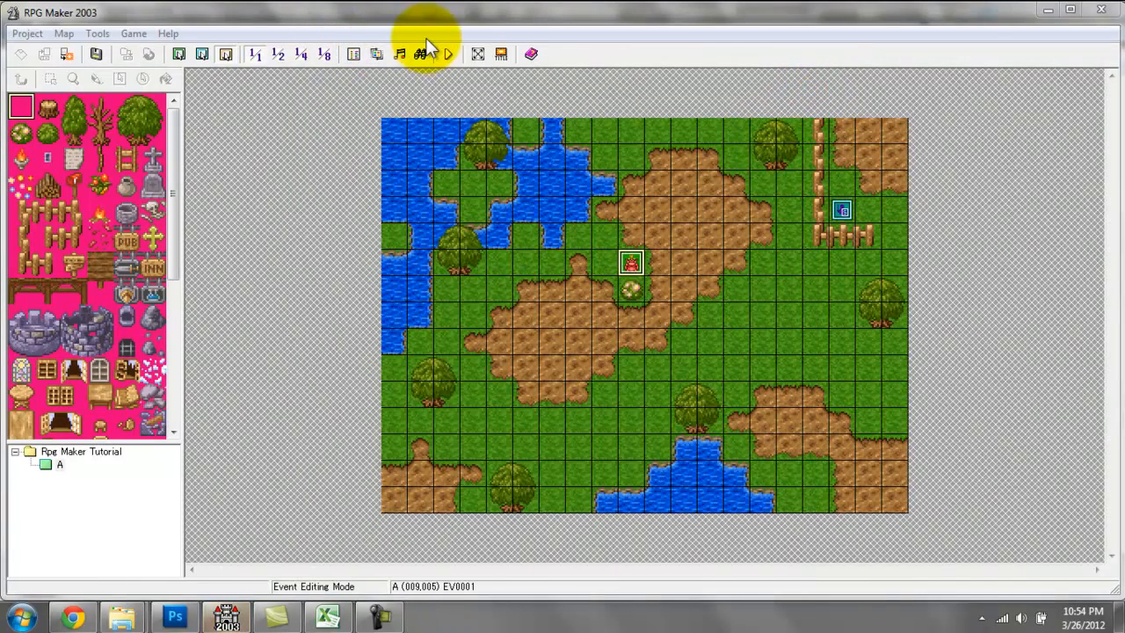
Step: Enable the title screen for test play, then playtest a new game, check the party menu, and close the playtest
{"action": "left_click", "coordinate": [504, 57]}
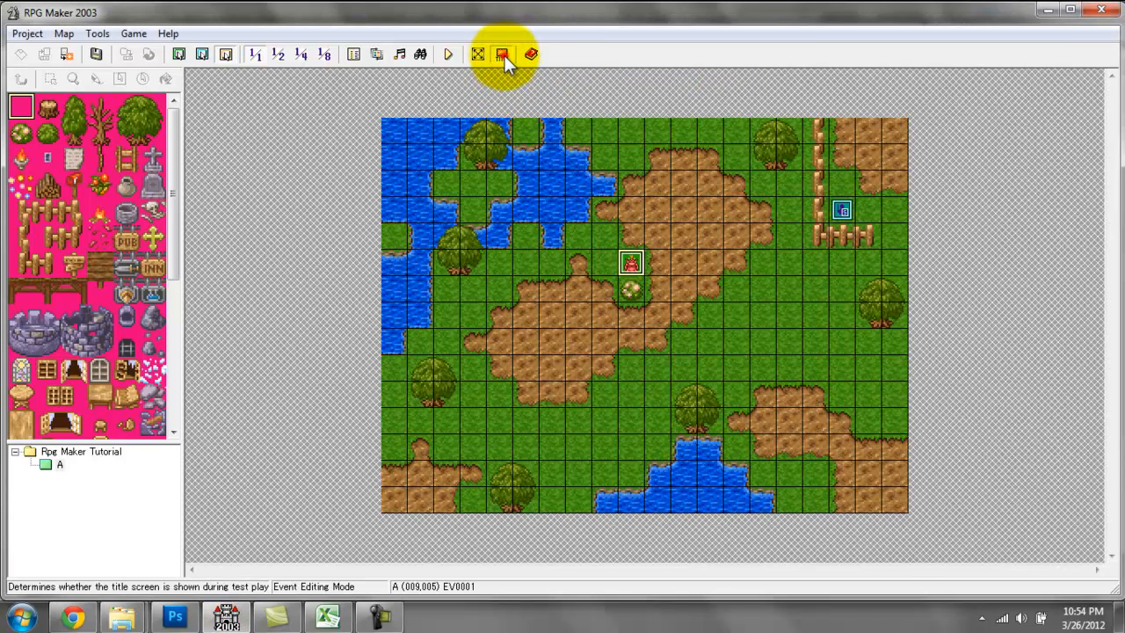
{"action": "left_click", "coordinate": [450, 53]}
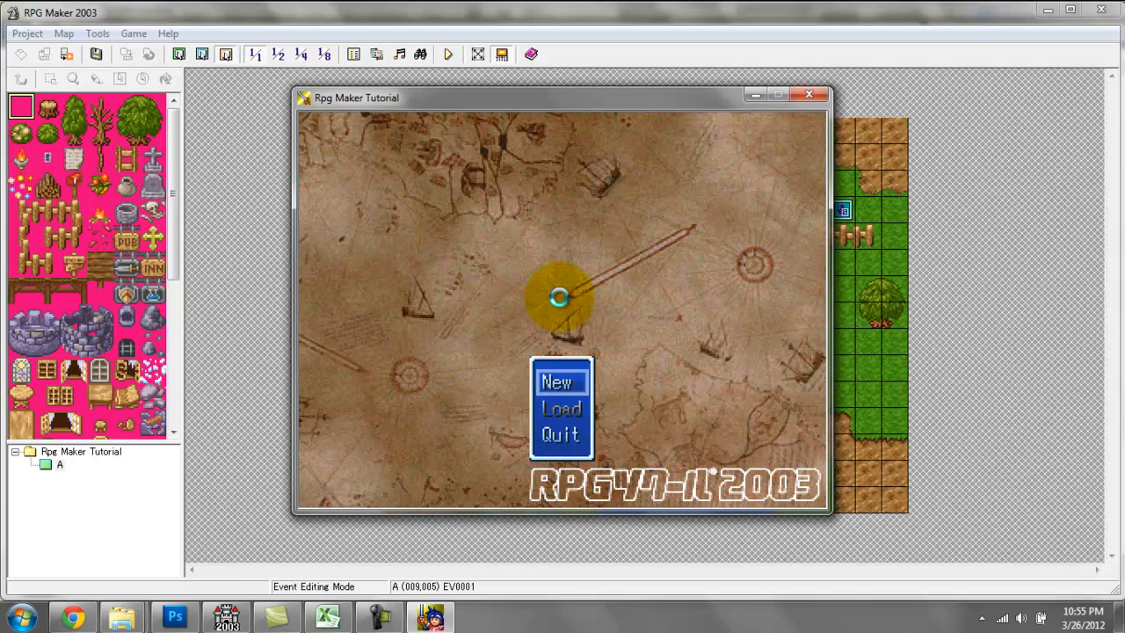
{"action": "key", "text": "Return"}
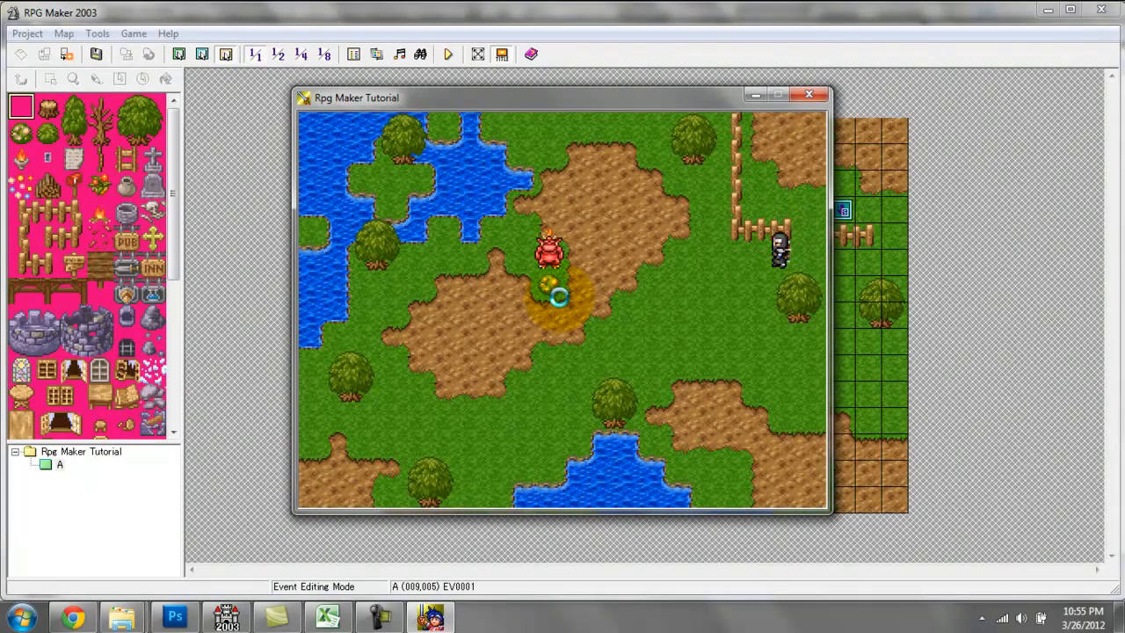
{"action": "key", "text": "Escape"}
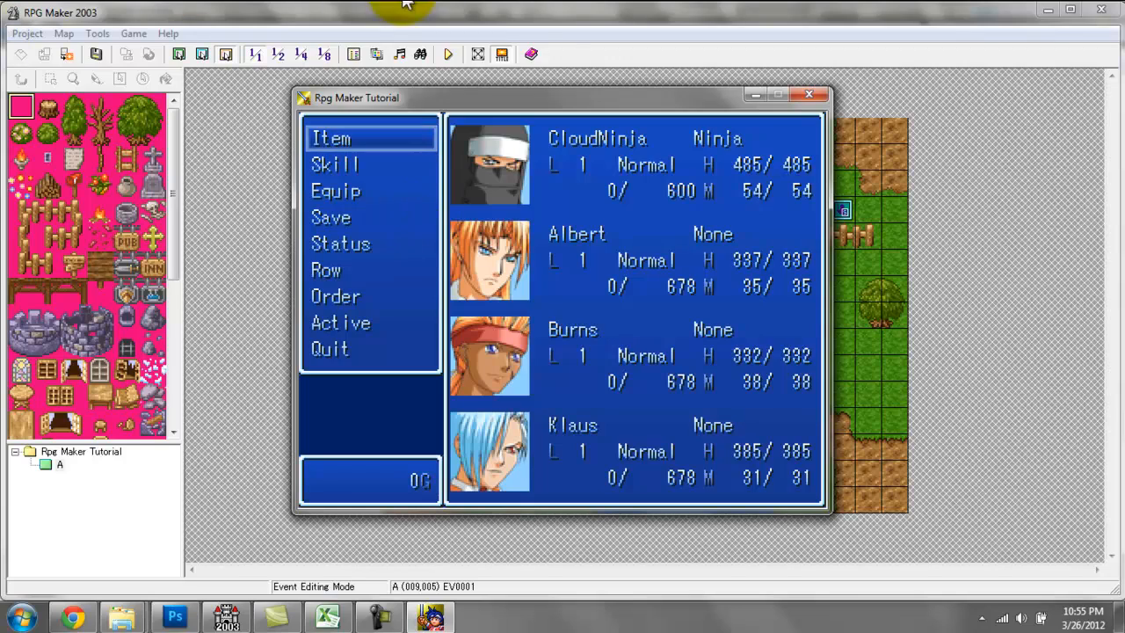
{"action": "left_click", "coordinate": [809, 94]}
Step: Set the starting party's second member to (None) in the system settings and save the database
{"action": "left_click", "coordinate": [356, 53]}
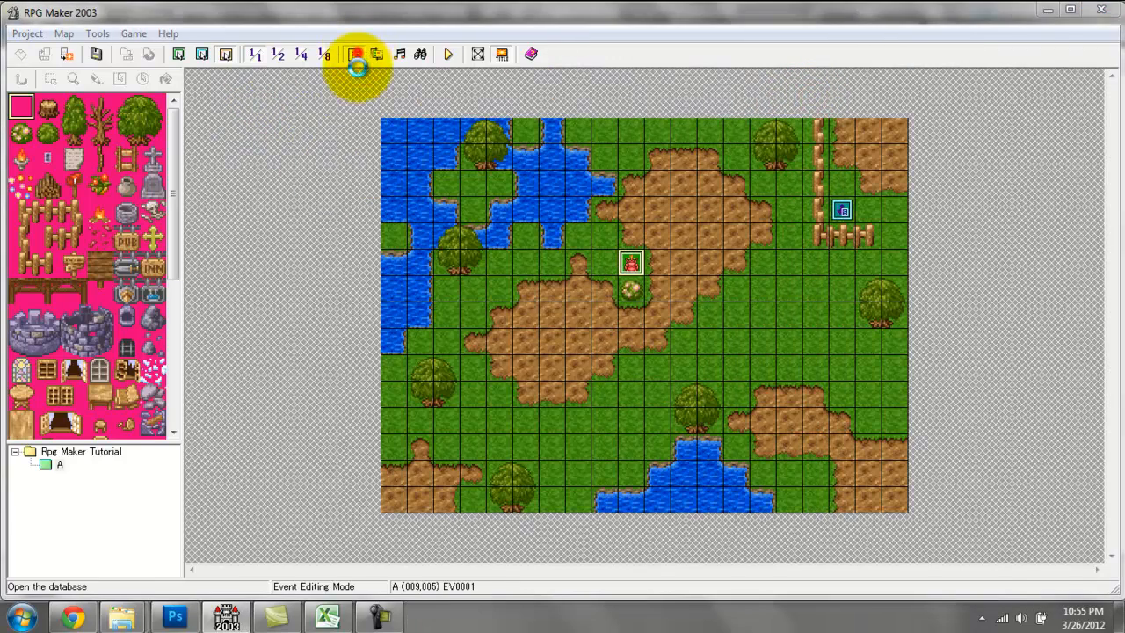
{"action": "left_click", "coordinate": [314, 318]}
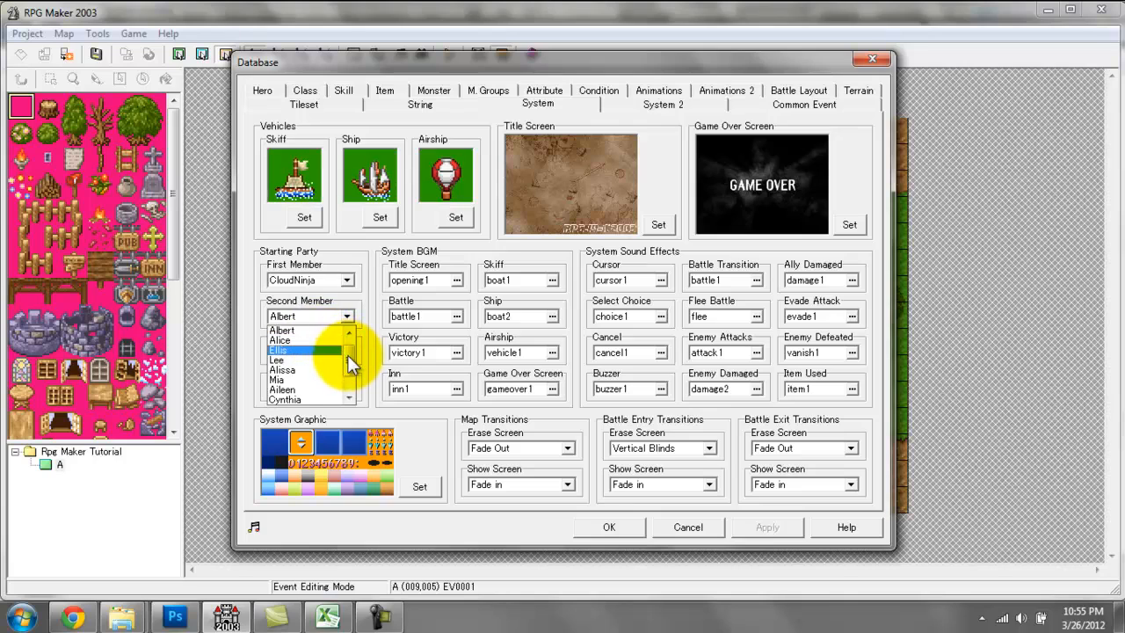
{"action": "left_click_drag", "start_coordinate": [352, 357], "coordinate": [304, 283]}
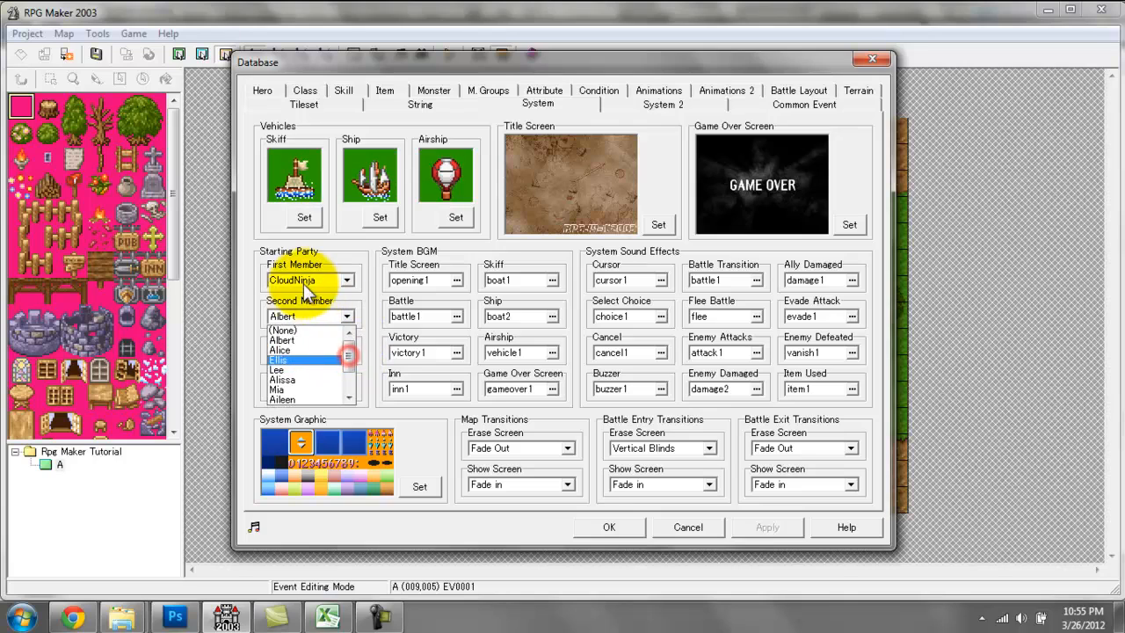
{"action": "left_click", "coordinate": [298, 330]}
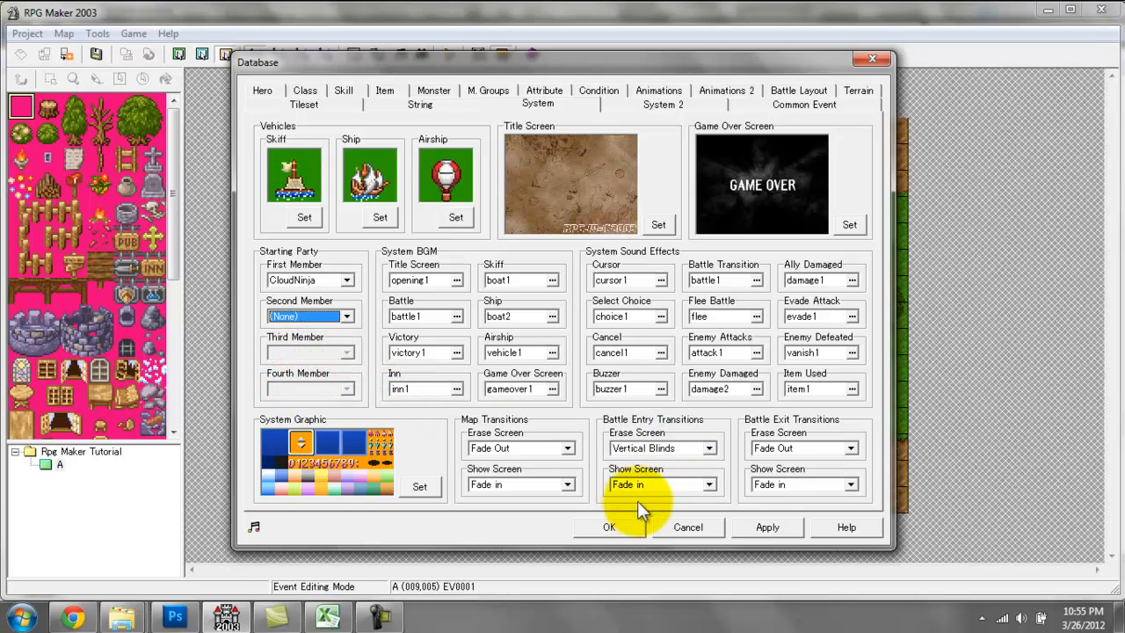
{"action": "left_click", "coordinate": [615, 526]}
Step: Playtest a new game to check the starting party in the game menu, and close the playtest
{"action": "left_click", "coordinate": [446, 53]}
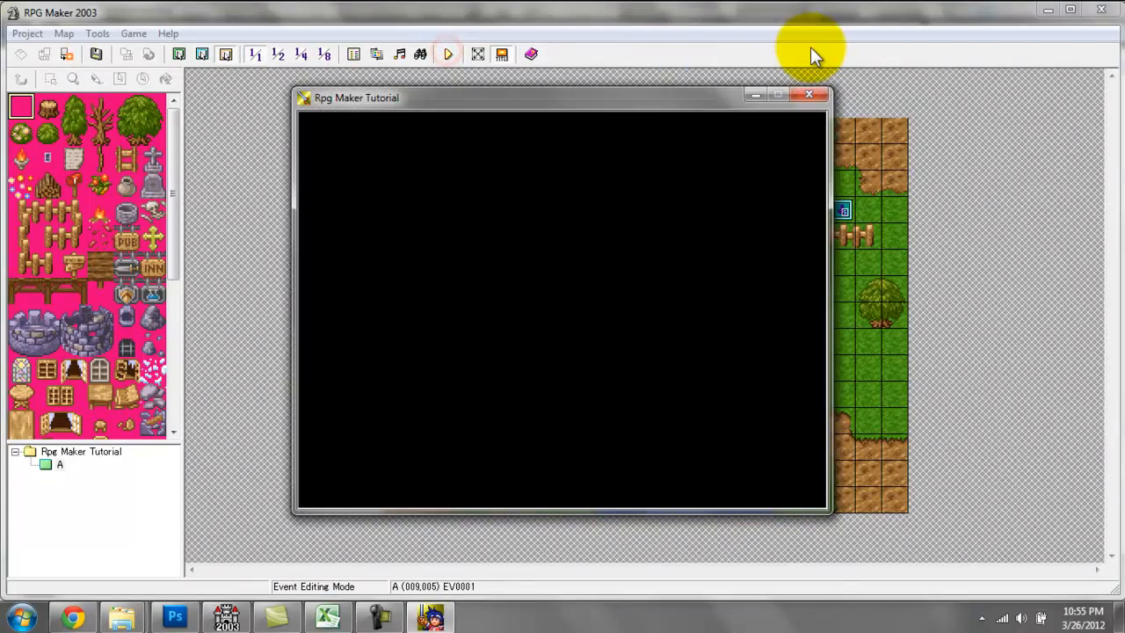
{"action": "key", "text": "Down"}
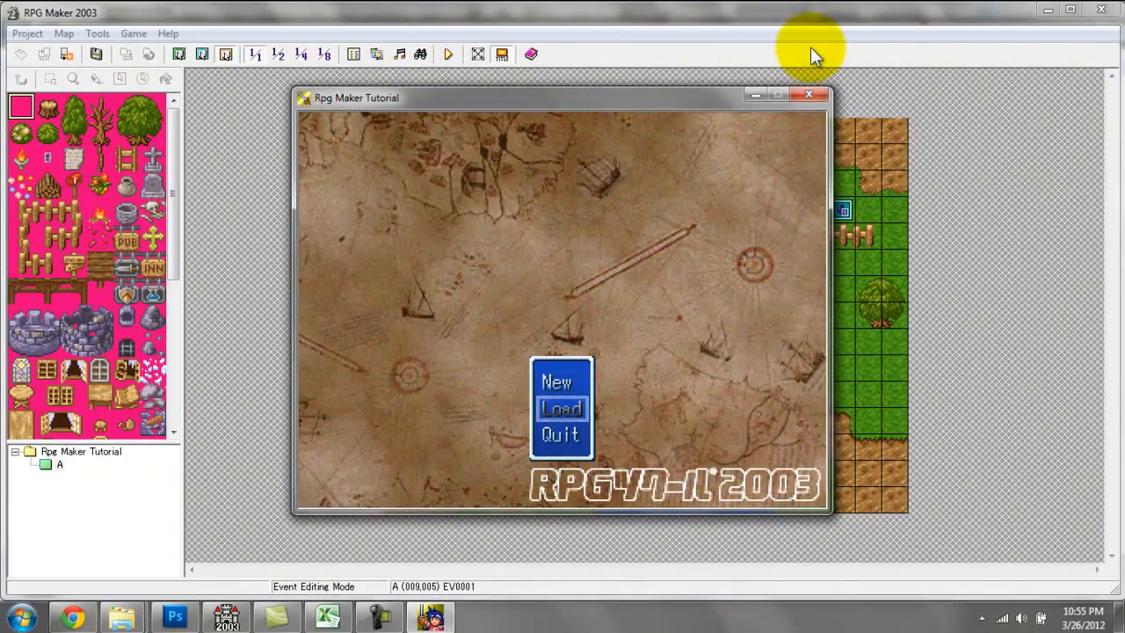
{"action": "key", "text": "Up"}
{"action": "key", "text": "Return"}
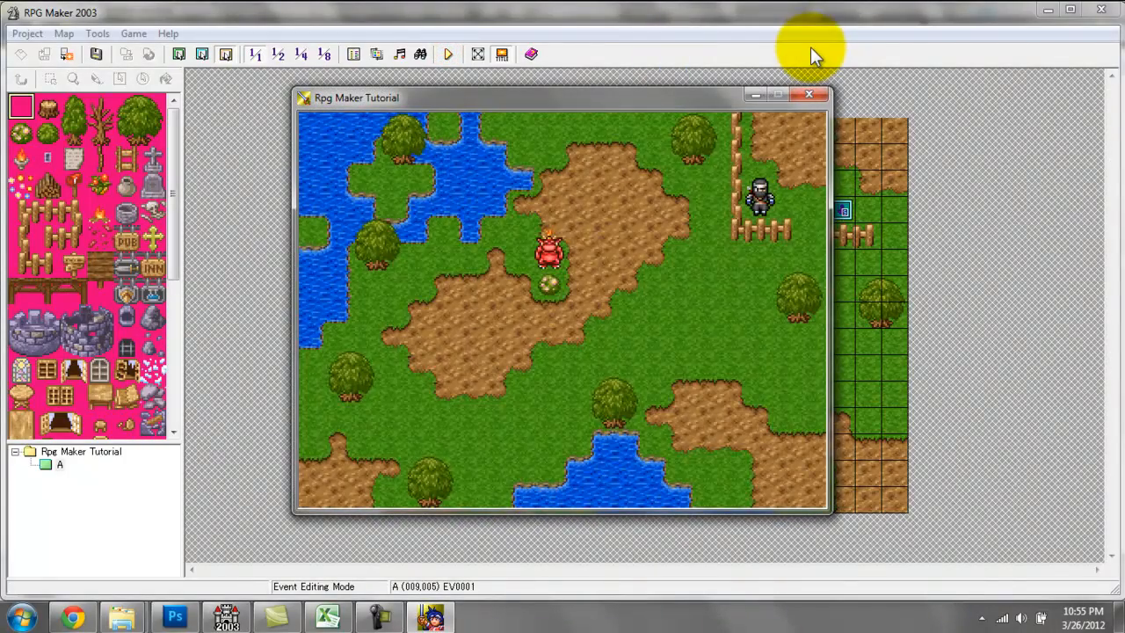
{"action": "key", "text": "Escape"}
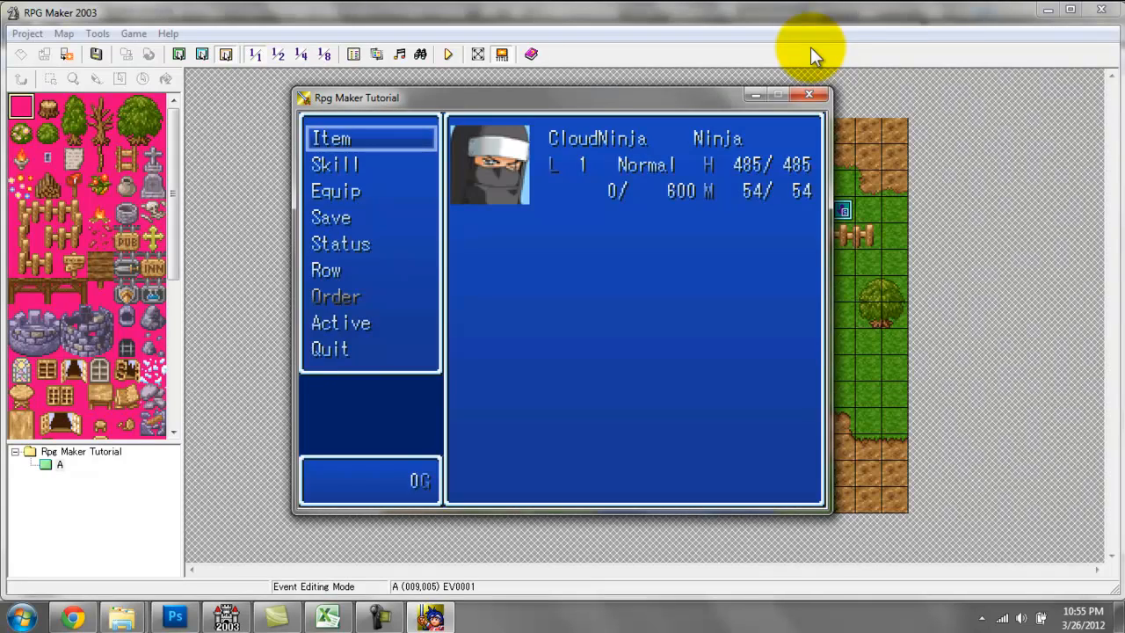
{"action": "left_click", "coordinate": [808, 94]}
Step: Review the vehicles in the database's system settings and place the Skiff's starting position on the water at tile (006,003)
{"action": "left_click", "coordinate": [354, 49]}
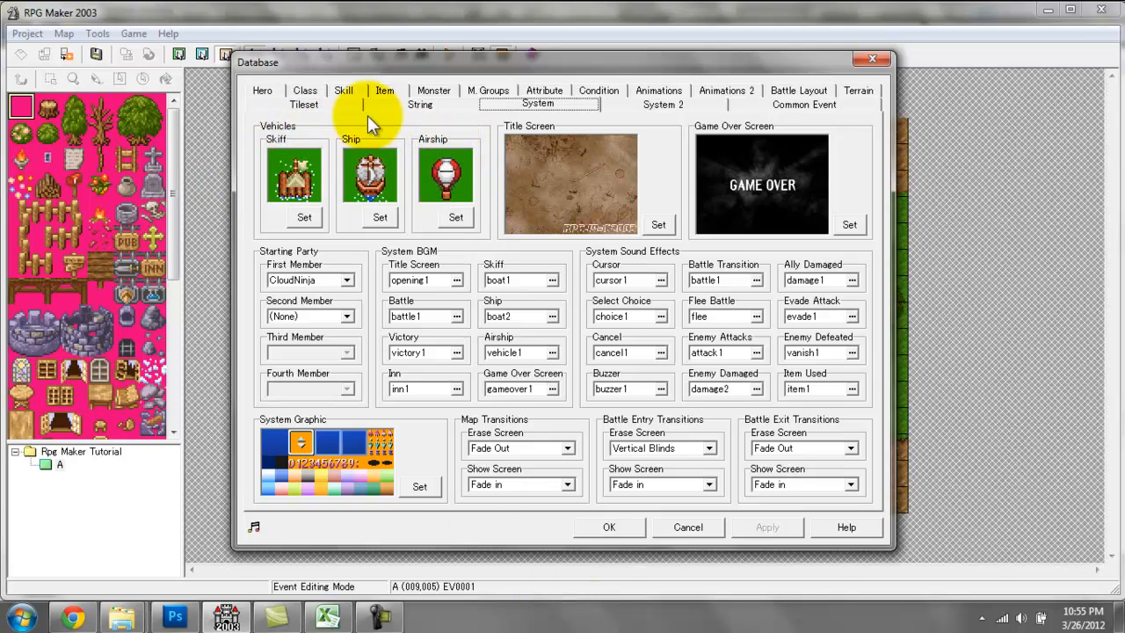
{"action": "left_click", "coordinate": [638, 528]}
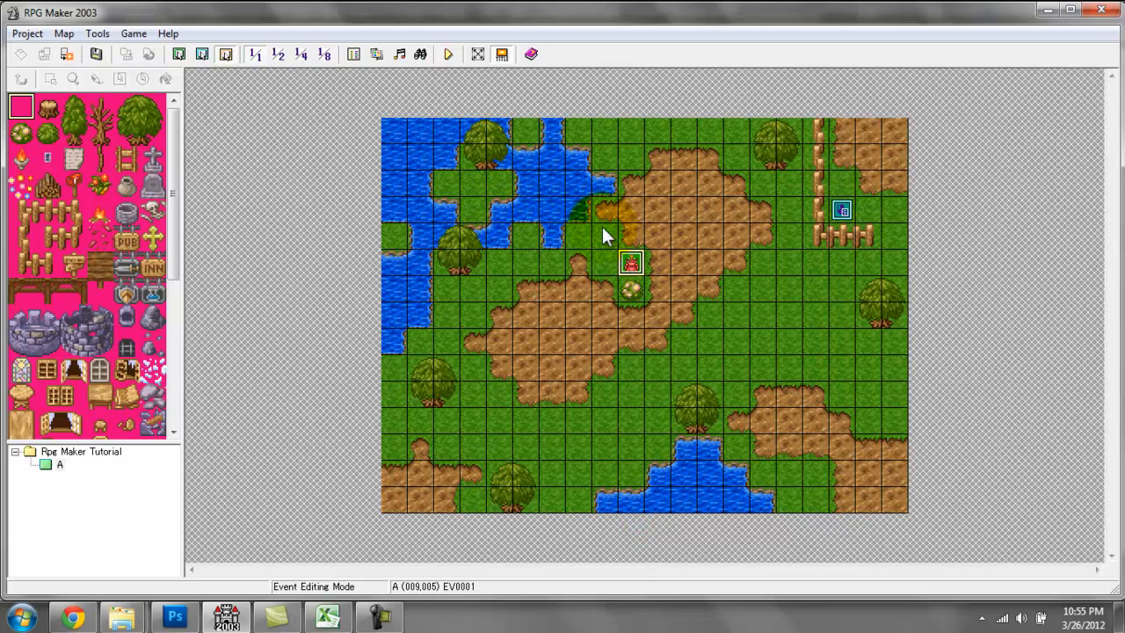
{"action": "left_click", "coordinate": [226, 54]}
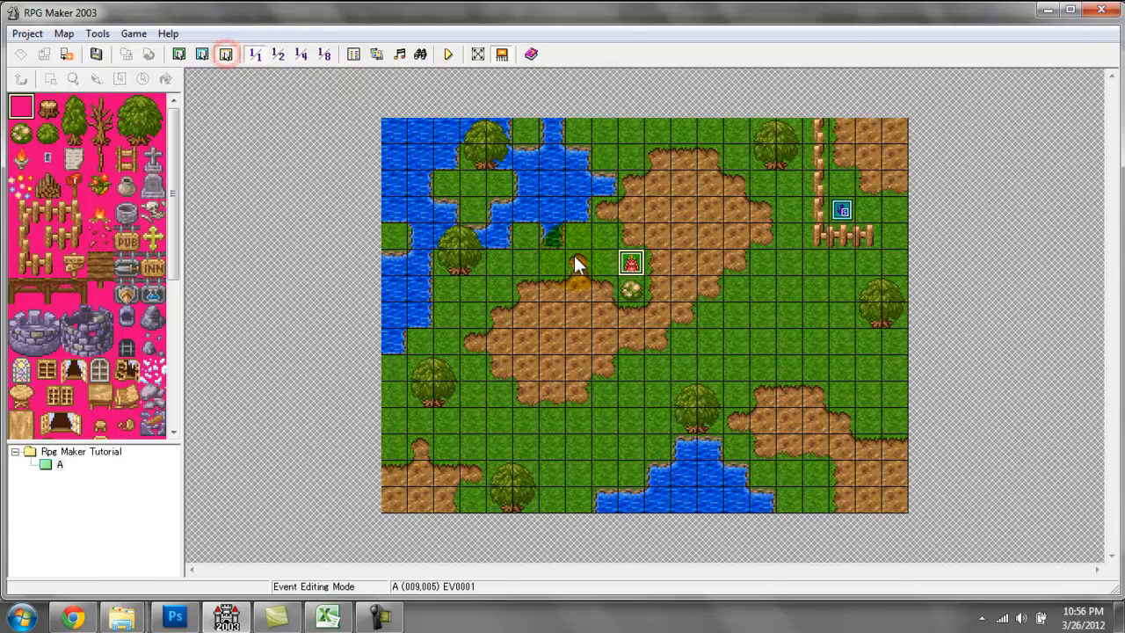
{"action": "right_click", "coordinate": [552, 212]}
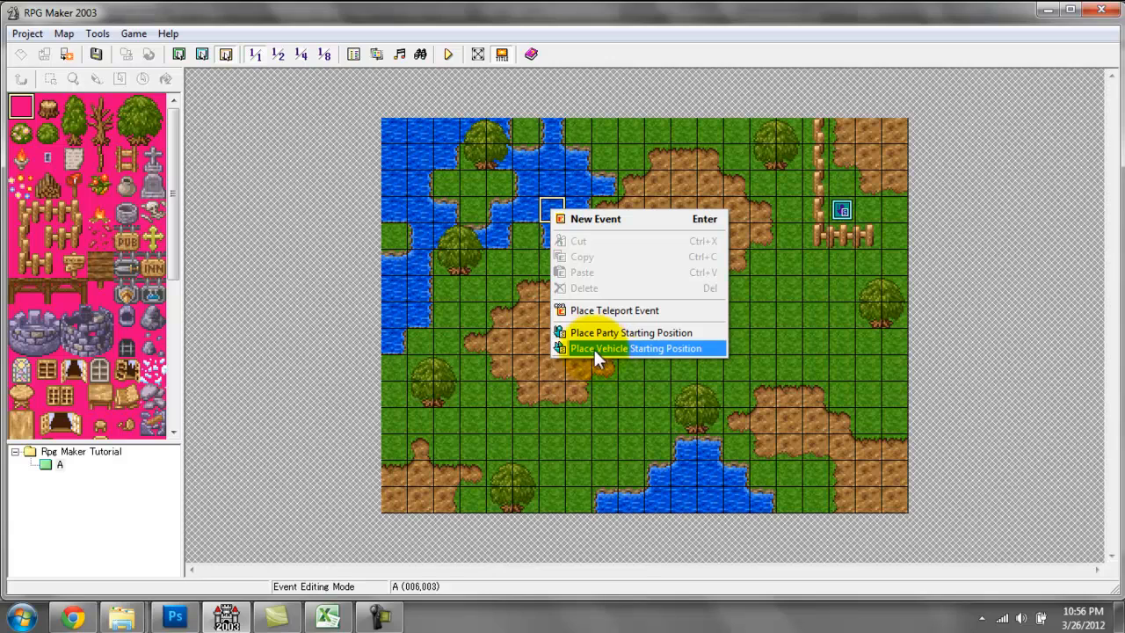
{"action": "left_click", "coordinate": [655, 350]}
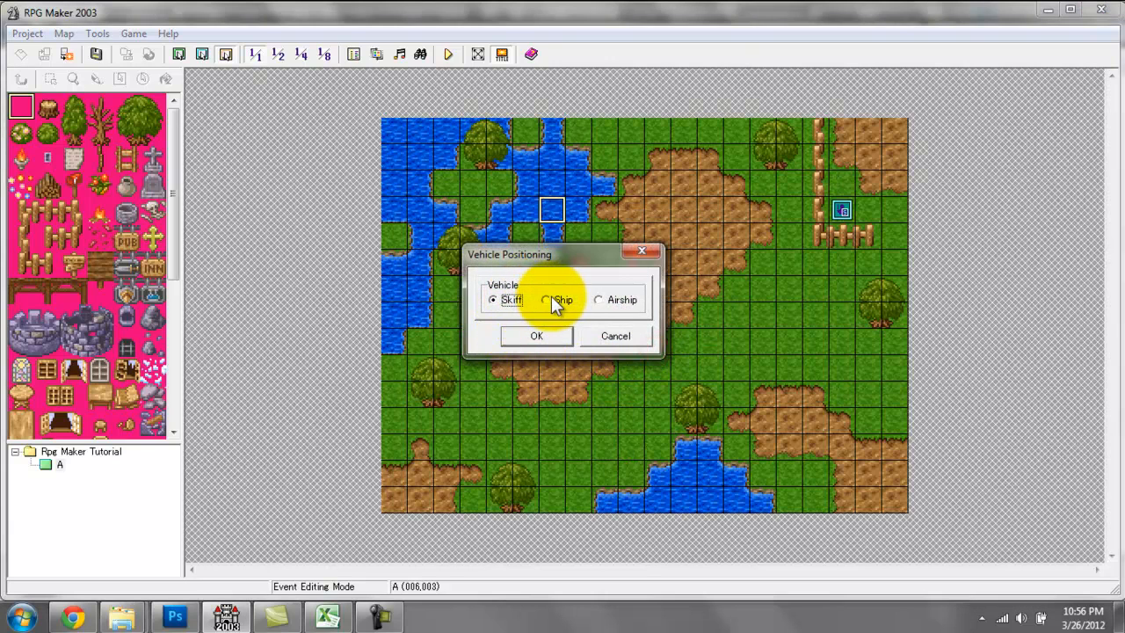
{"action": "left_click", "coordinate": [538, 334]}
Step: Place the Airship's starting position on the grass at tile (014,007)
{"action": "right_click", "coordinate": [764, 324]}
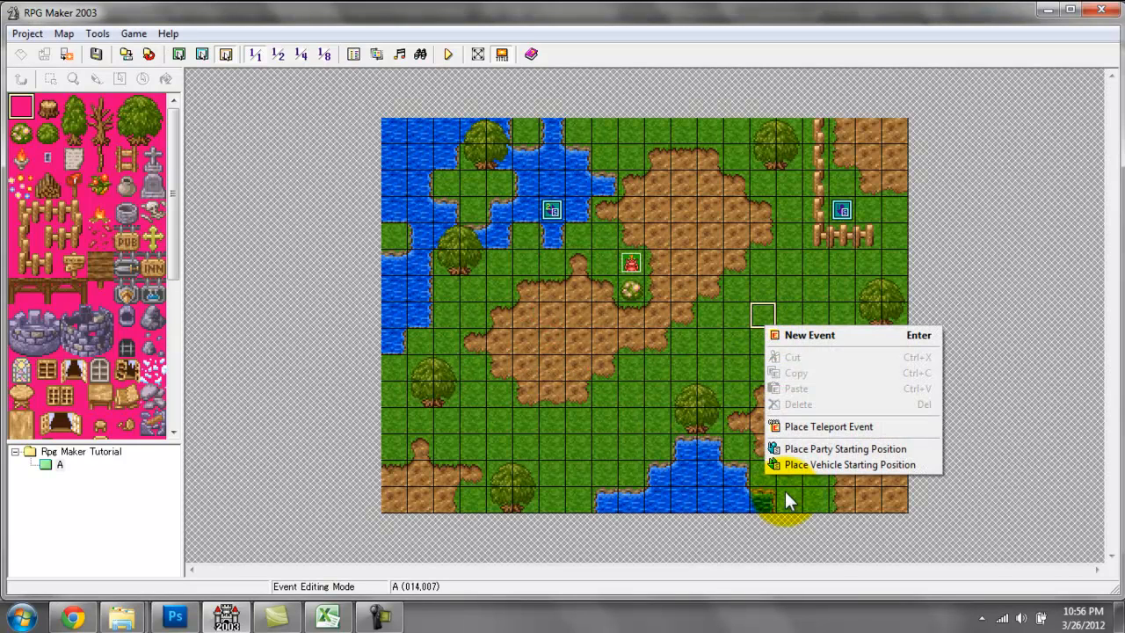
{"action": "left_click", "coordinate": [811, 463]}
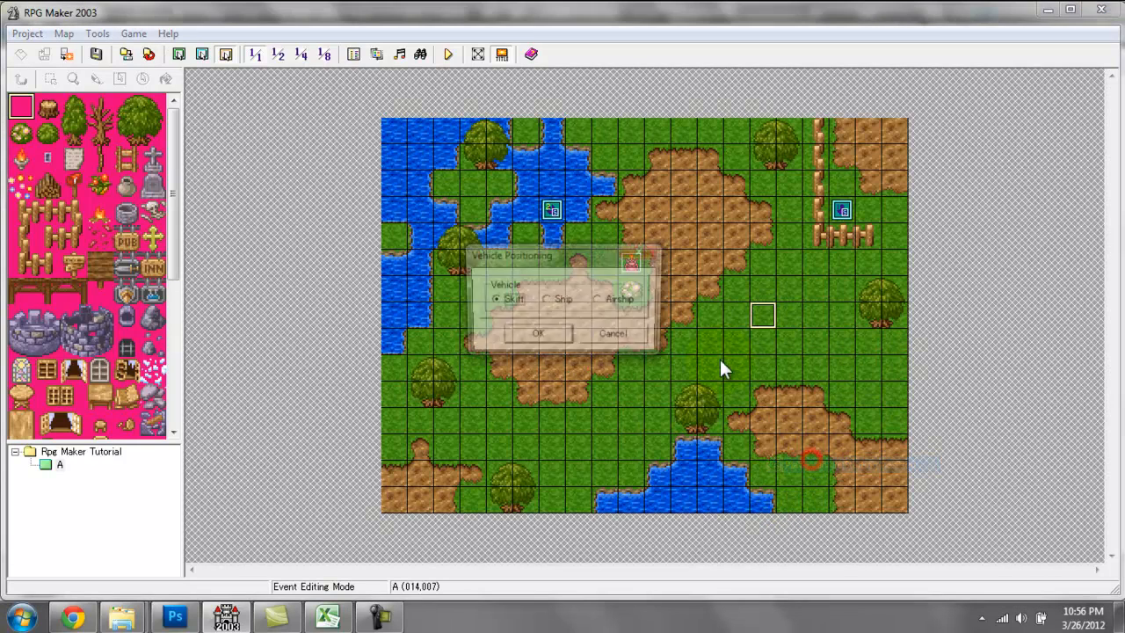
{"action": "left_click", "coordinate": [619, 300]}
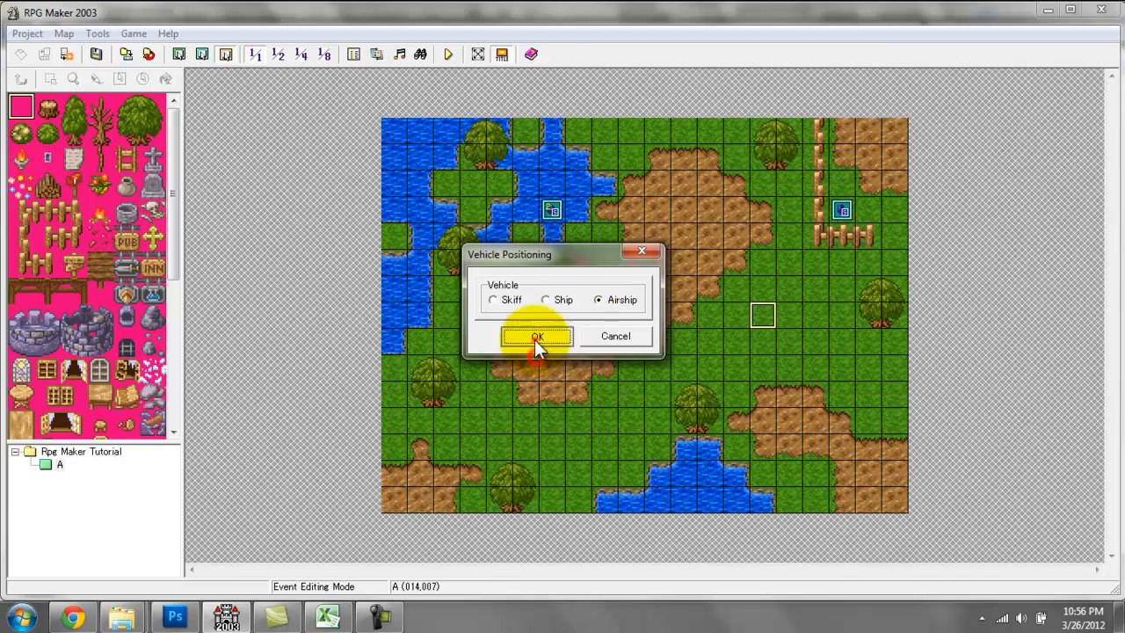
{"action": "left_click", "coordinate": [536, 337]}
{"action": "left_click", "coordinate": [557, 211]}
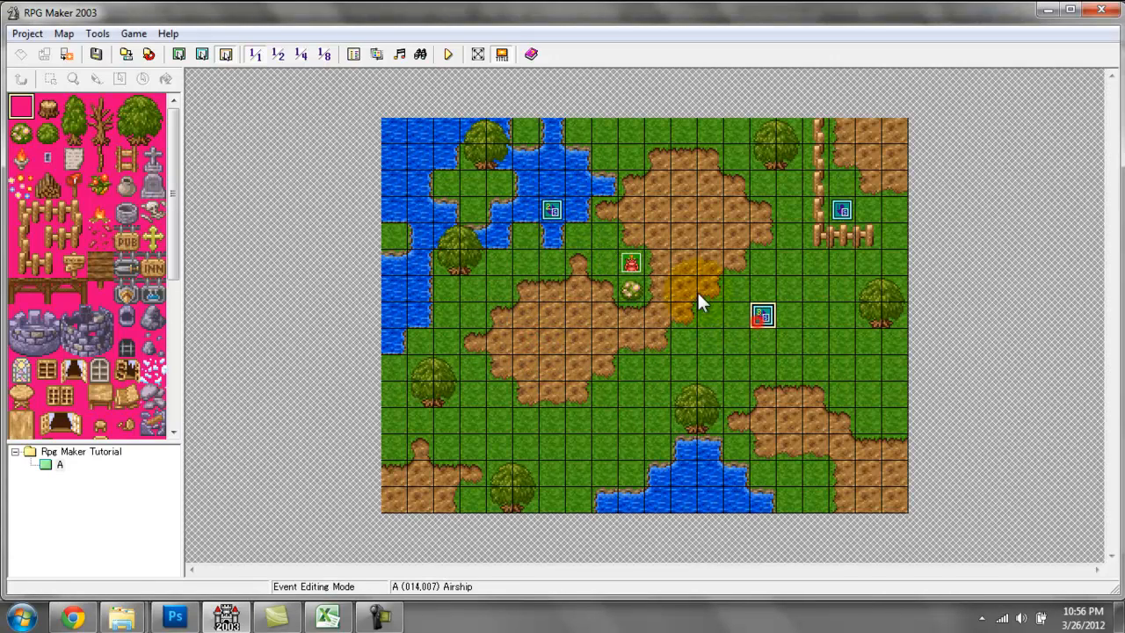
{"action": "left_click", "coordinate": [762, 313]}
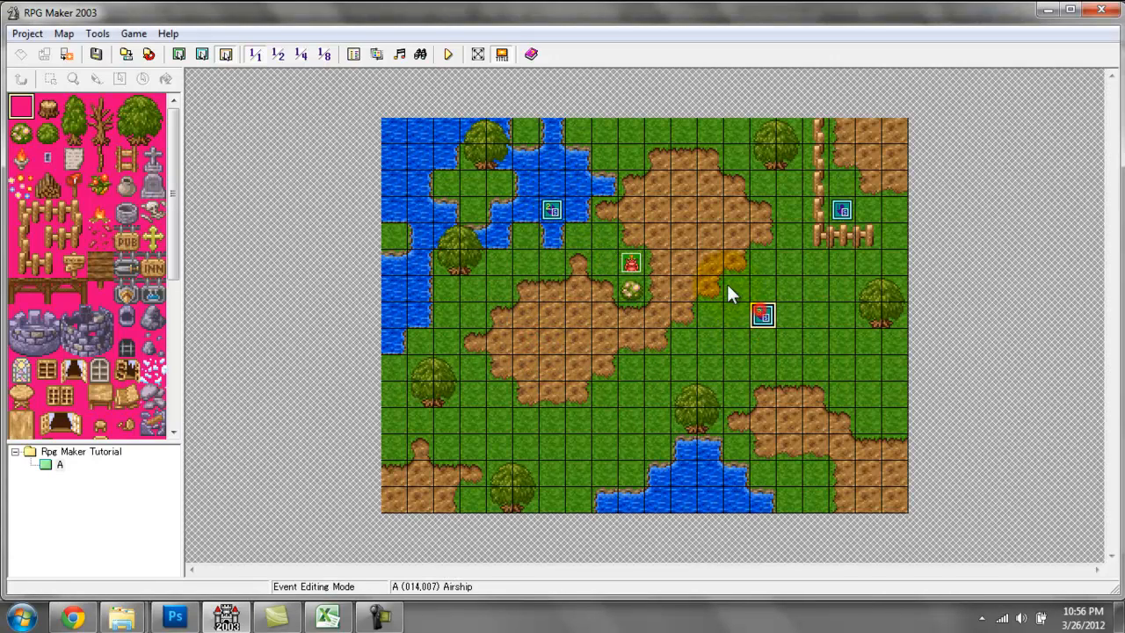
Step: Change the airship's graphic to the white blimp from the vehicle character set in the system settings, and save the database
{"action": "left_click", "coordinate": [354, 54]}
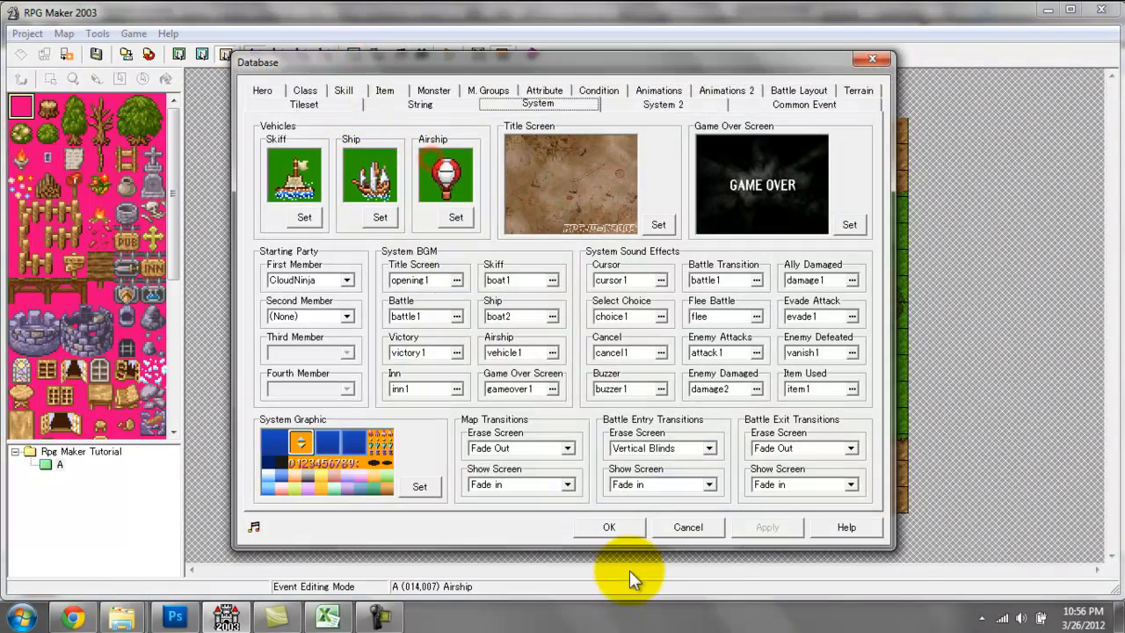
{"action": "left_click", "coordinate": [452, 216]}
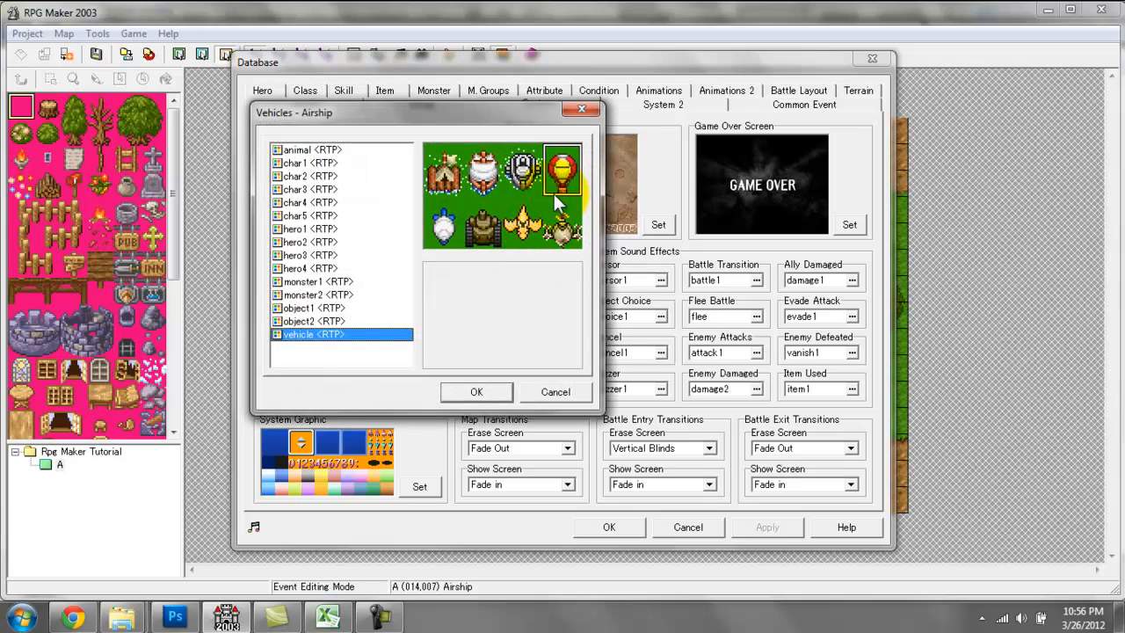
{"action": "double_click", "coordinate": [443, 230]}
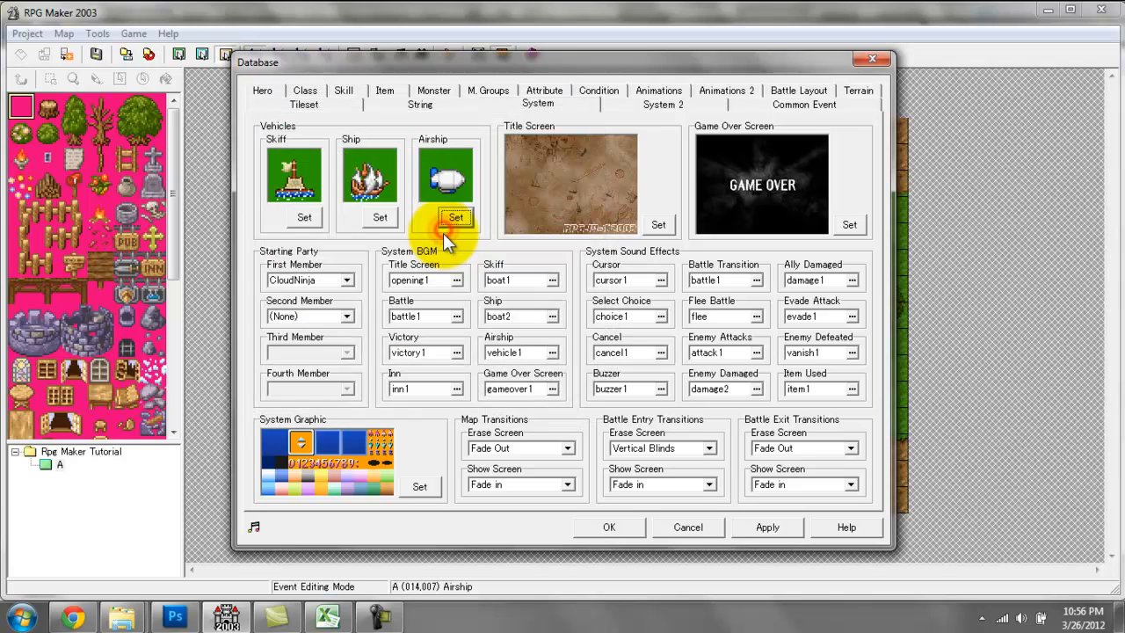
{"action": "left_click", "coordinate": [613, 528]}
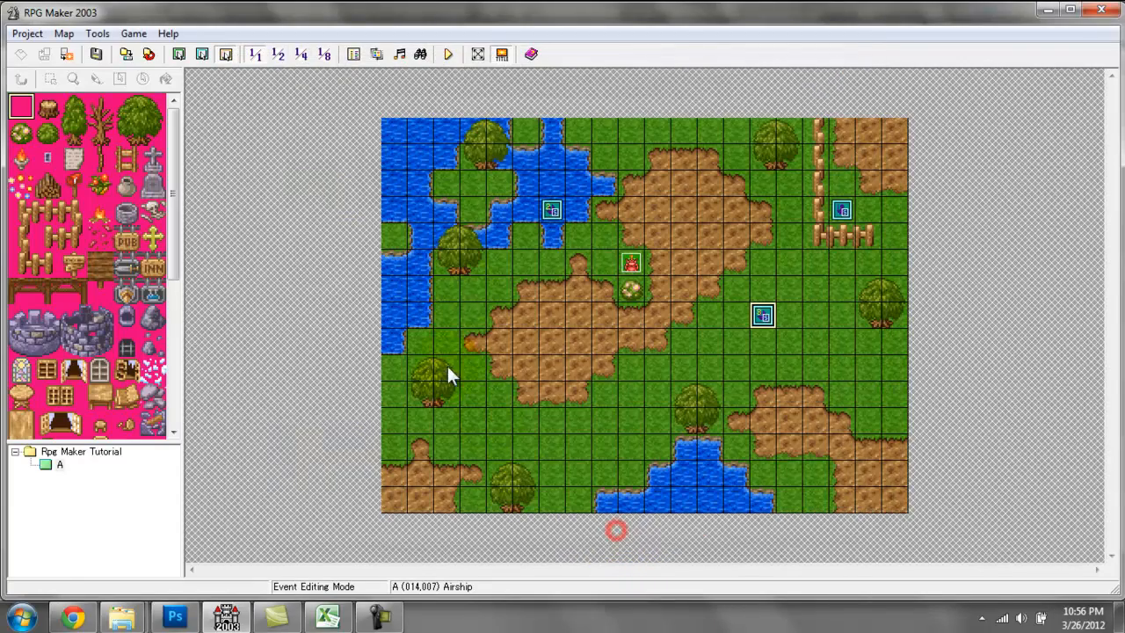
Step: Playtest a new game, walk the hero to the airship, and board it
{"action": "left_click", "coordinate": [449, 54]}
{"action": "key", "text": "Return"}
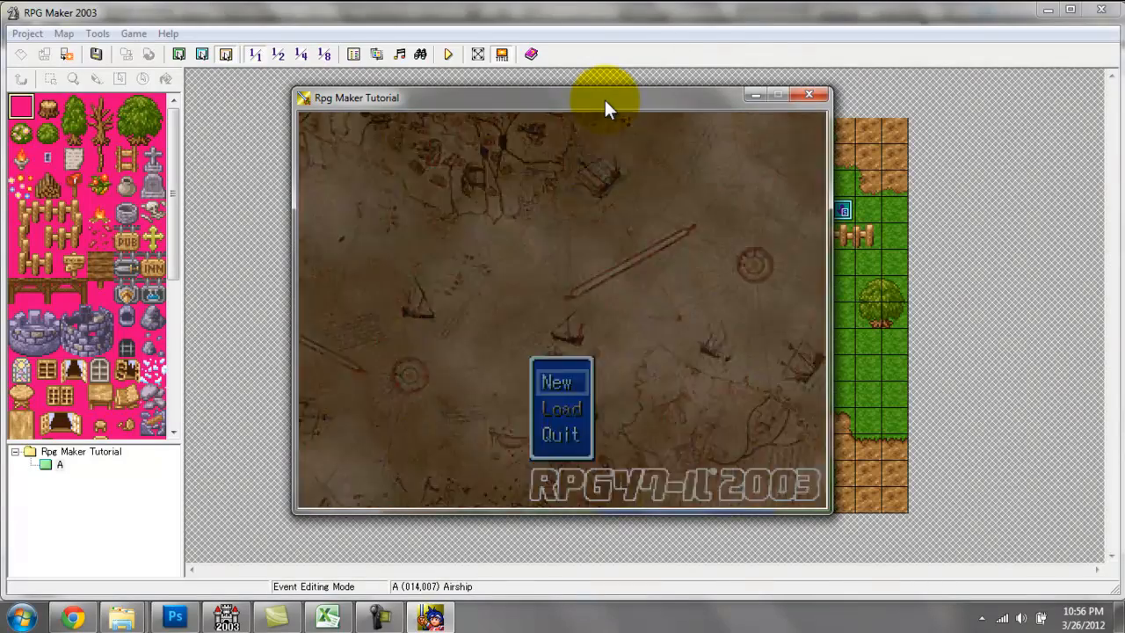
{"action": "key", "text": "Return"}
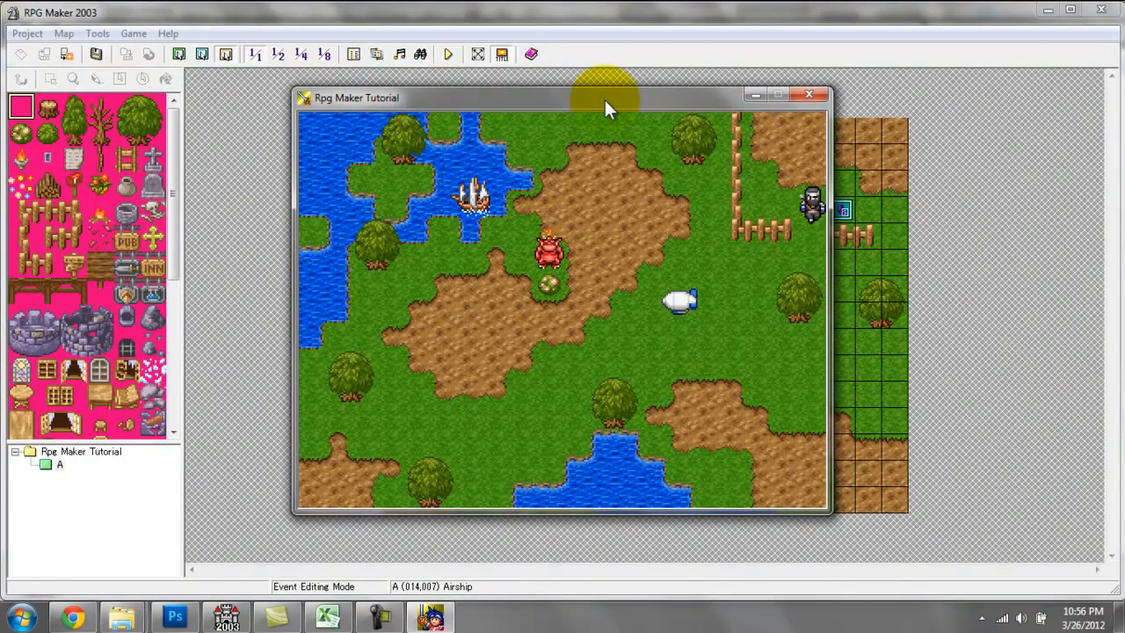
{"action": "key", "text": "Down"}
{"action": "key", "text": "Right"}
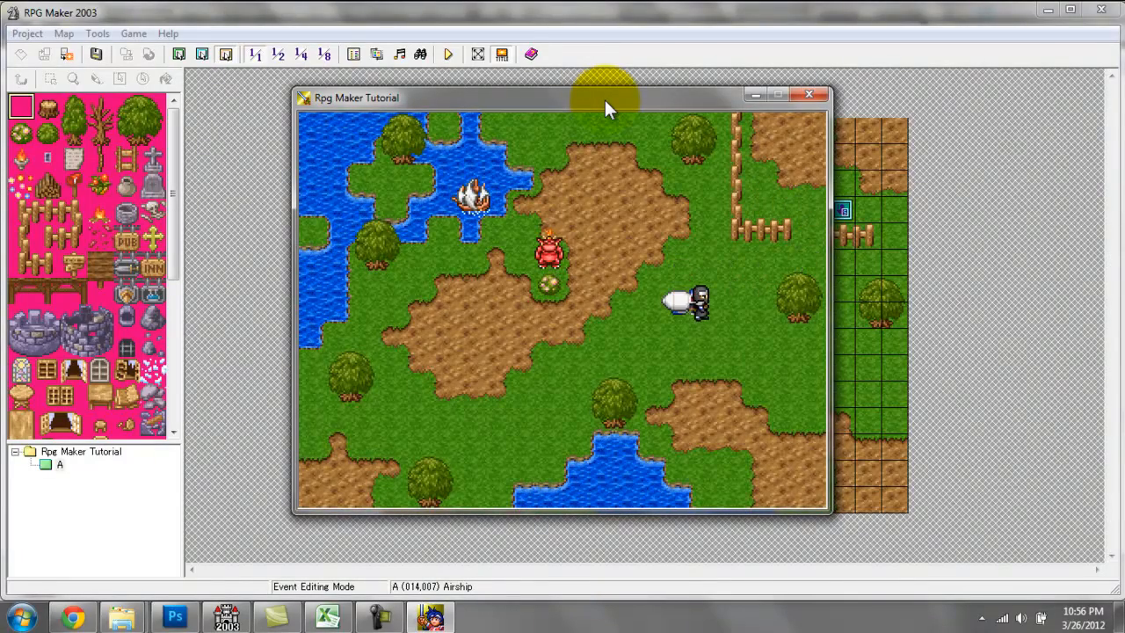
{"action": "key", "text": "Left"}
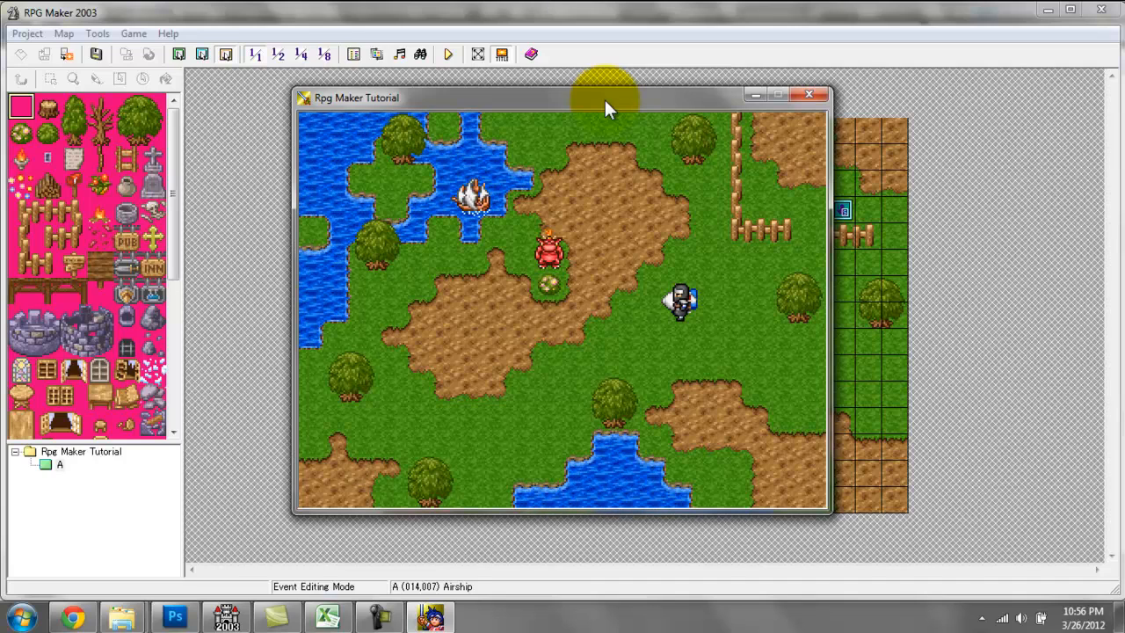
{"action": "key", "text": "Return"}
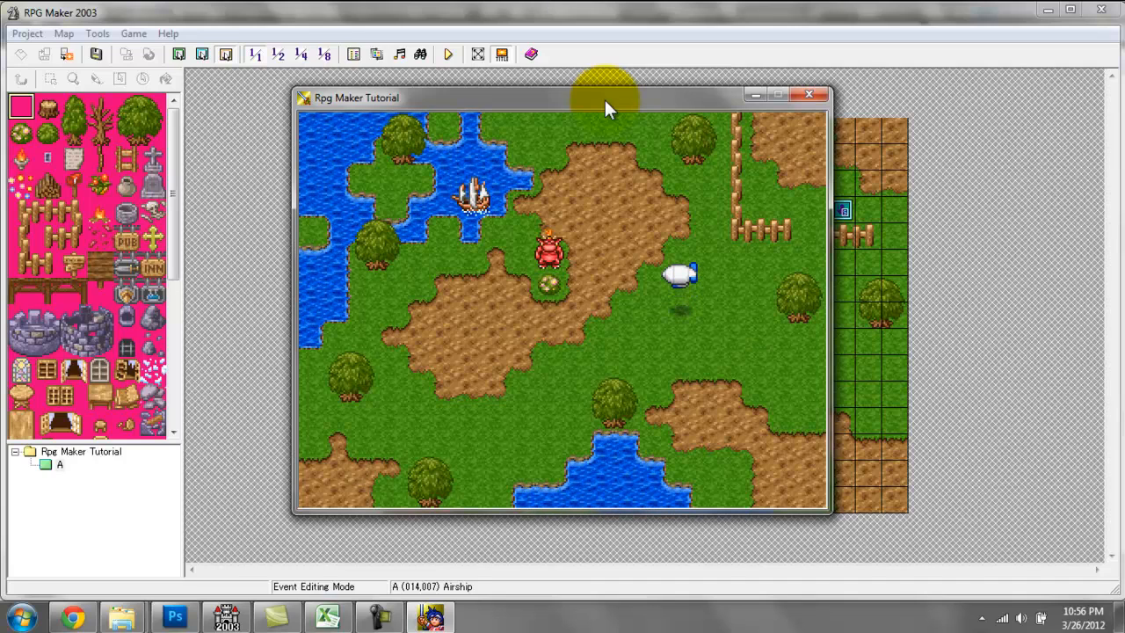
Step: Fly the airship around the map over water, trees and fences, and land it on the grass beside the large dirt patch
{"action": "key", "text": "Left"}
{"action": "key", "text": "Up"}
{"action": "key", "text": "Left"}
{"action": "key", "text": "Down"}
{"action": "key", "text": "Right"}
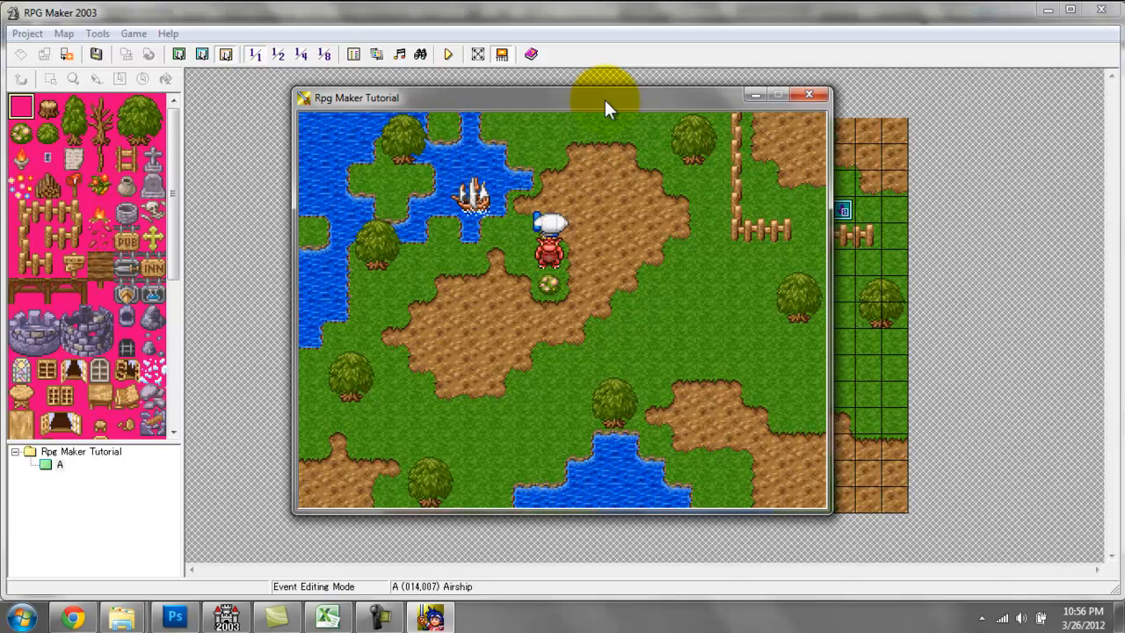
{"action": "key", "text": "Down"}
{"action": "key", "text": "Left"}
{"action": "key", "text": "Left"}
{"action": "key", "text": "Up"}
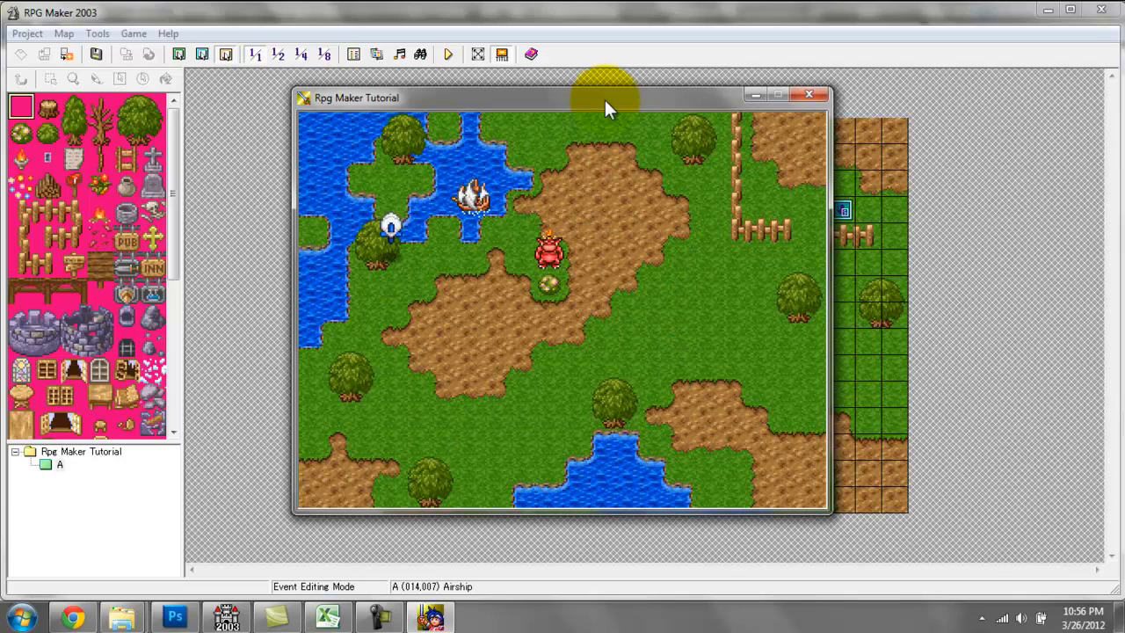
{"action": "key", "text": "Right"}
{"action": "key", "text": "Up"}
{"action": "key", "text": "Right"}
{"action": "key", "text": "Down"}
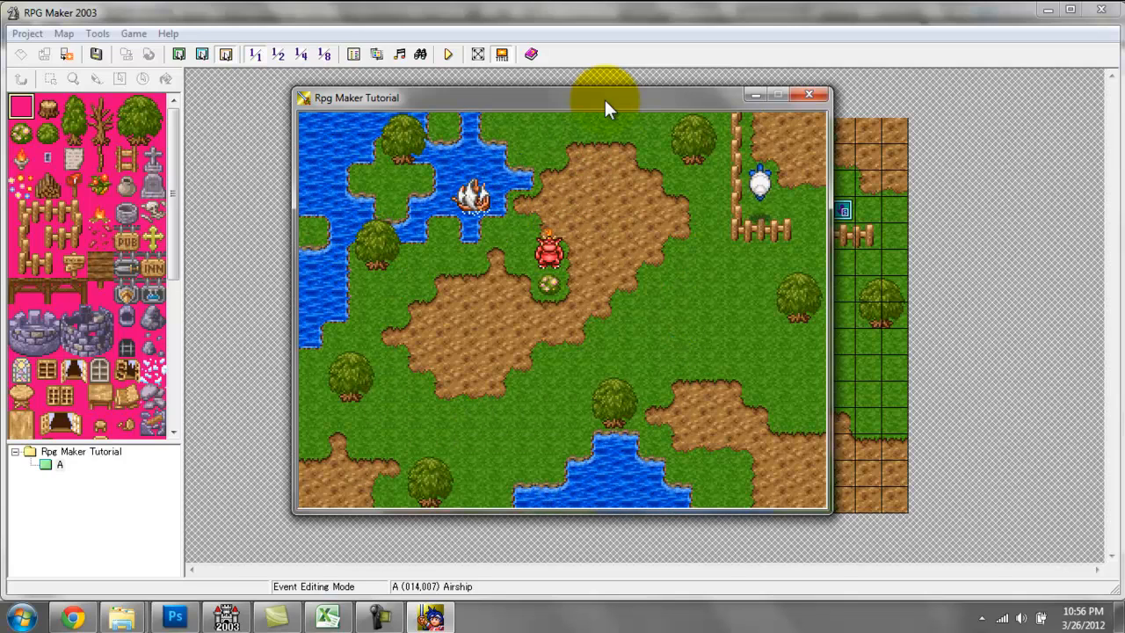
{"action": "key", "text": "Right"}
{"action": "key", "text": "Up"}
{"action": "key", "text": "Left"}
{"action": "key", "text": "Down"}
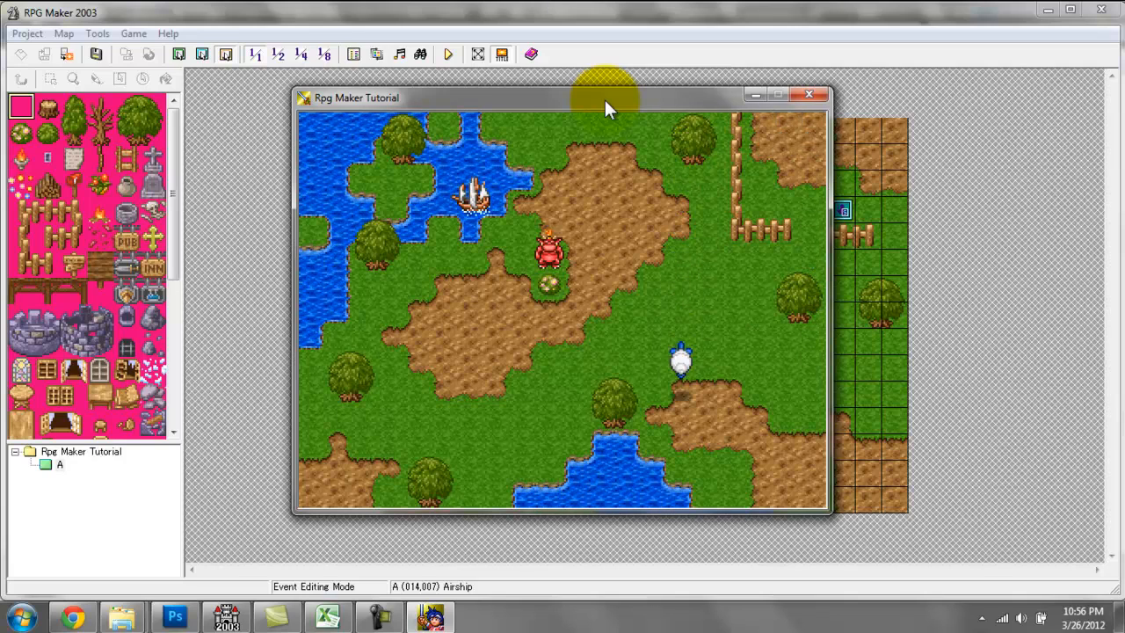
{"action": "key", "text": "Up"}
{"action": "key", "text": "Right"}
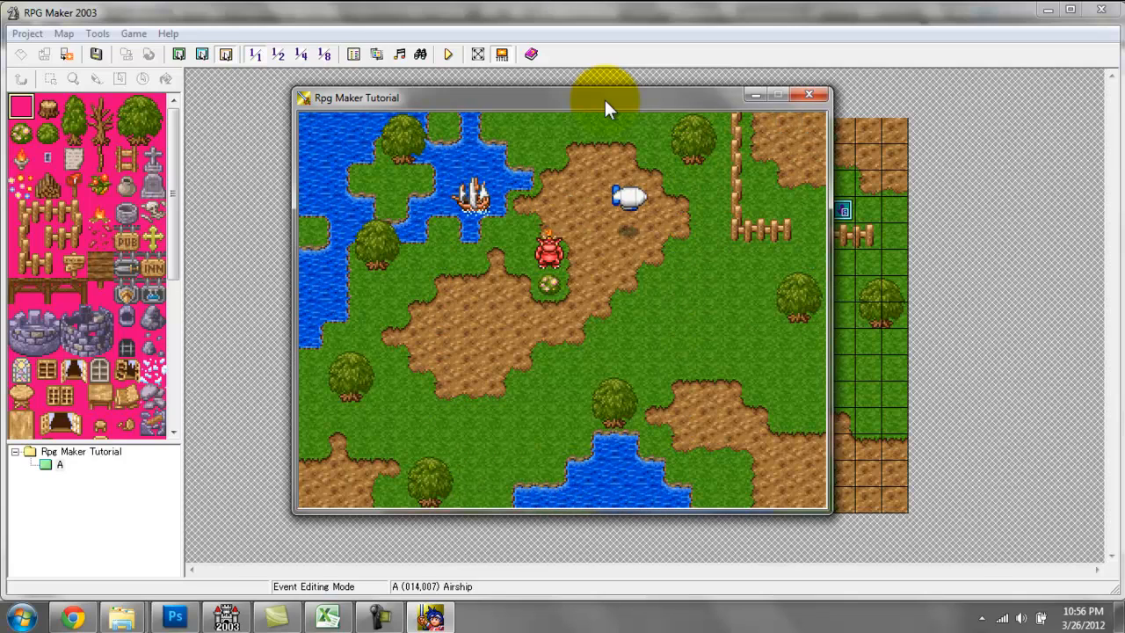
{"action": "key", "text": "Down"}
{"action": "key", "text": "Return"}
Step: Walk the hero from the airship to the ship and test movement on the tiles around it
{"action": "key", "text": "Down"}
{"action": "key", "text": "Left"}
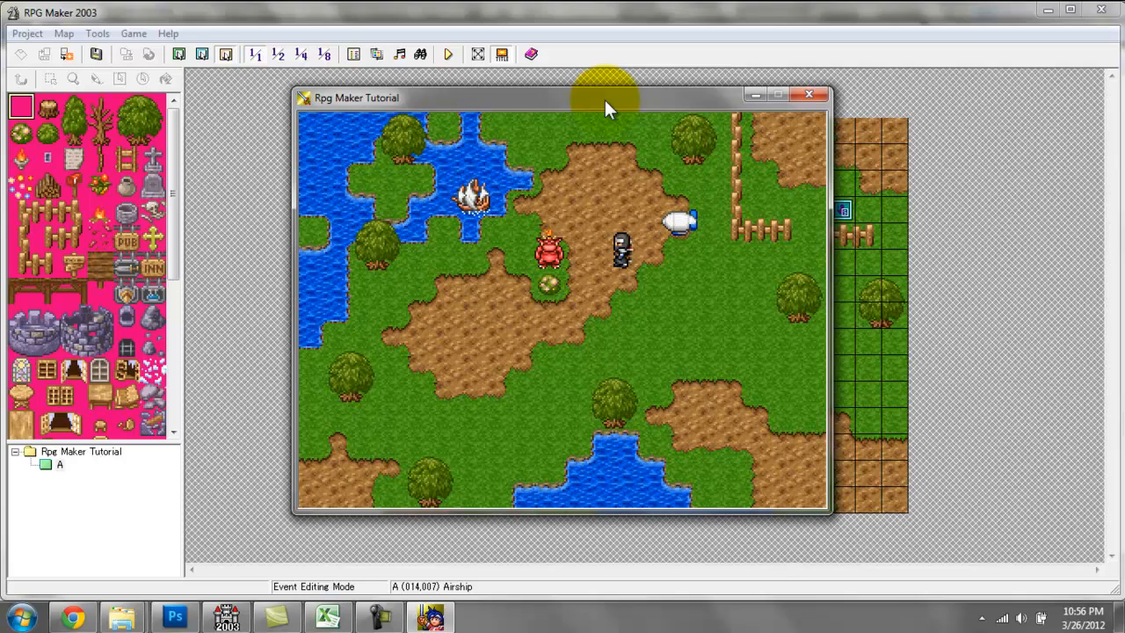
{"action": "key", "text": "Up"}
{"action": "key", "text": "Left"}
{"action": "key", "text": "Left"}
{"action": "key", "text": "Up"}
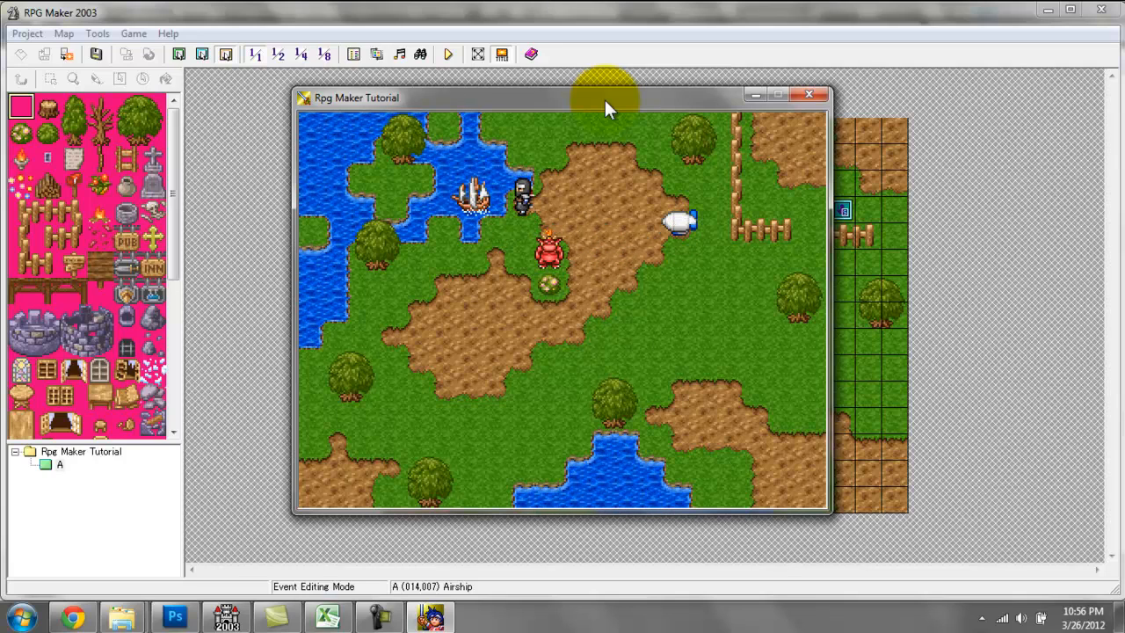
{"action": "key", "text": "Down"}
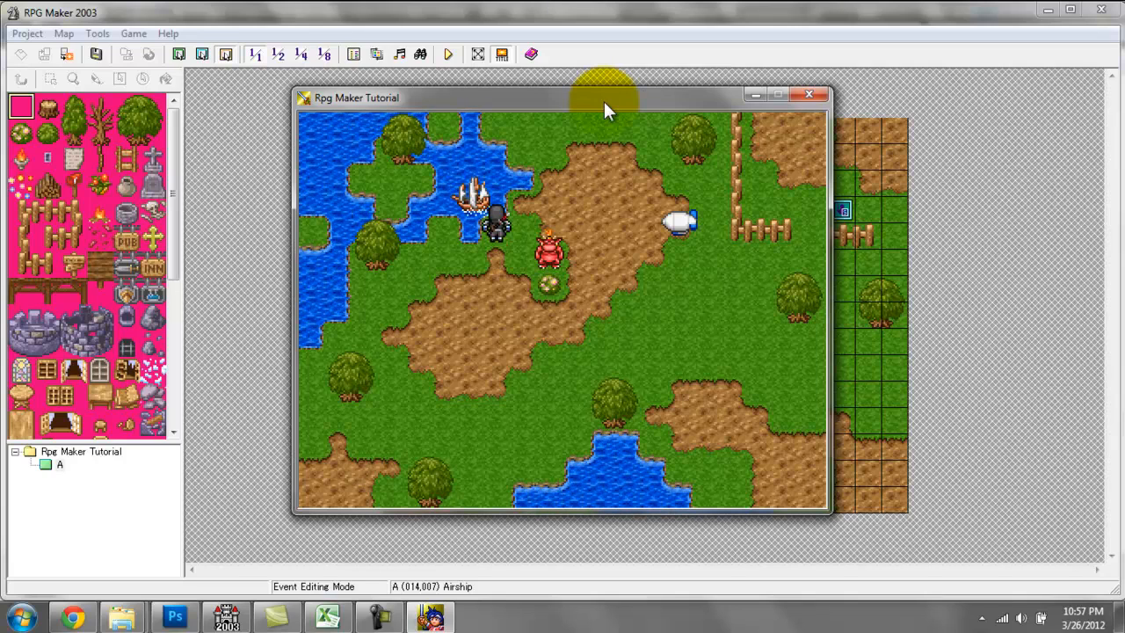
{"action": "key", "text": "Up"}
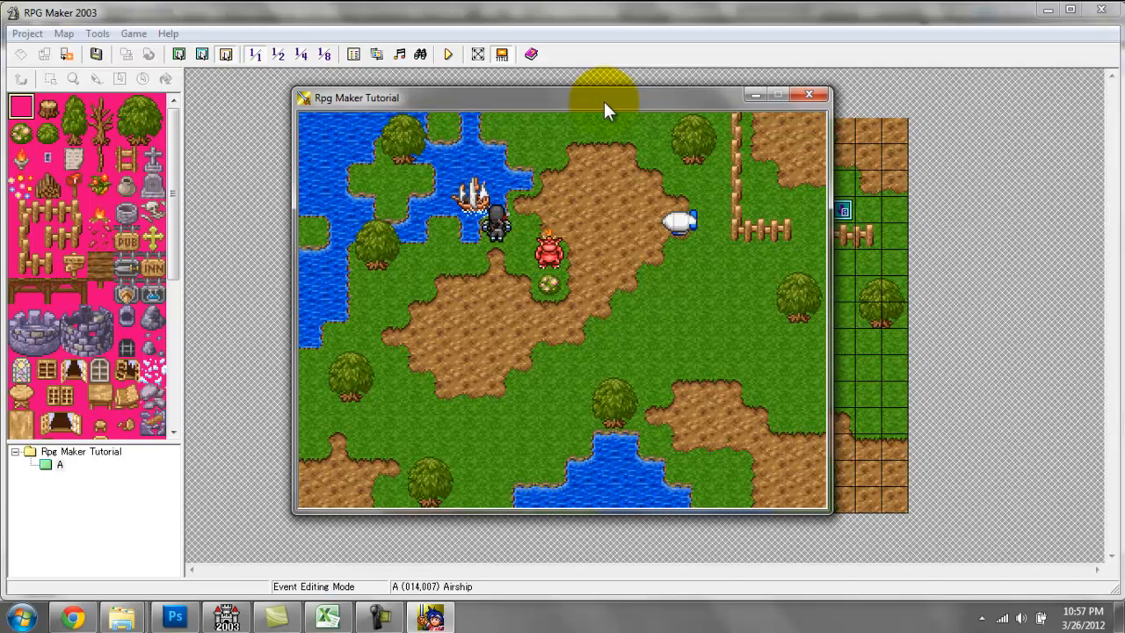
{"action": "key", "text": "Left"}
{"action": "key", "text": "Left"}
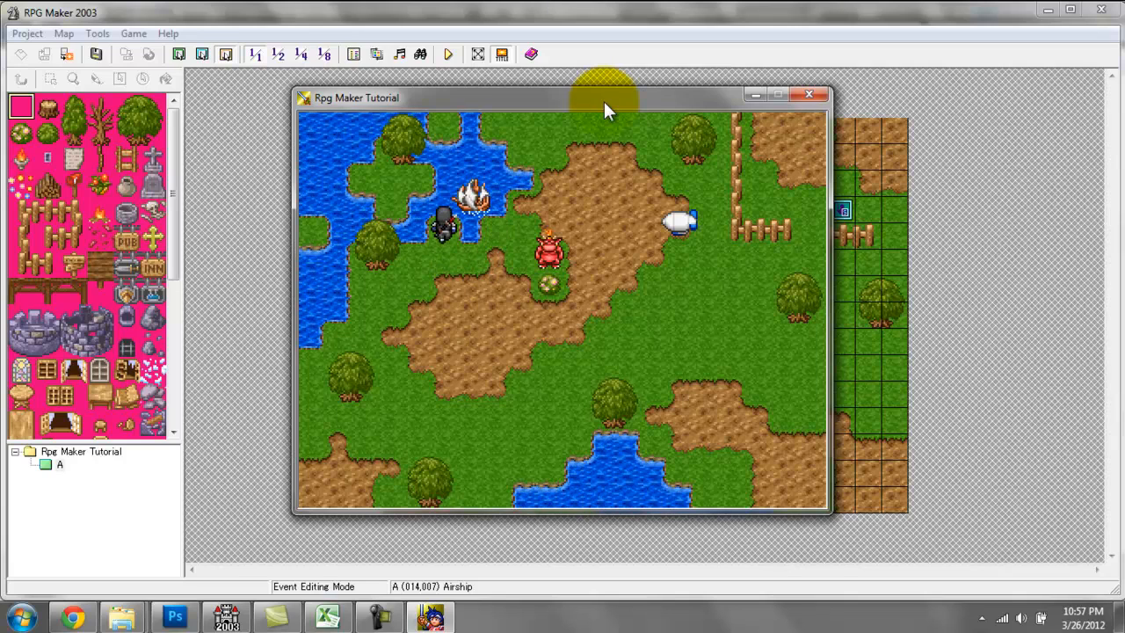
{"action": "key", "text": "Right"}
{"action": "key", "text": "Right"}
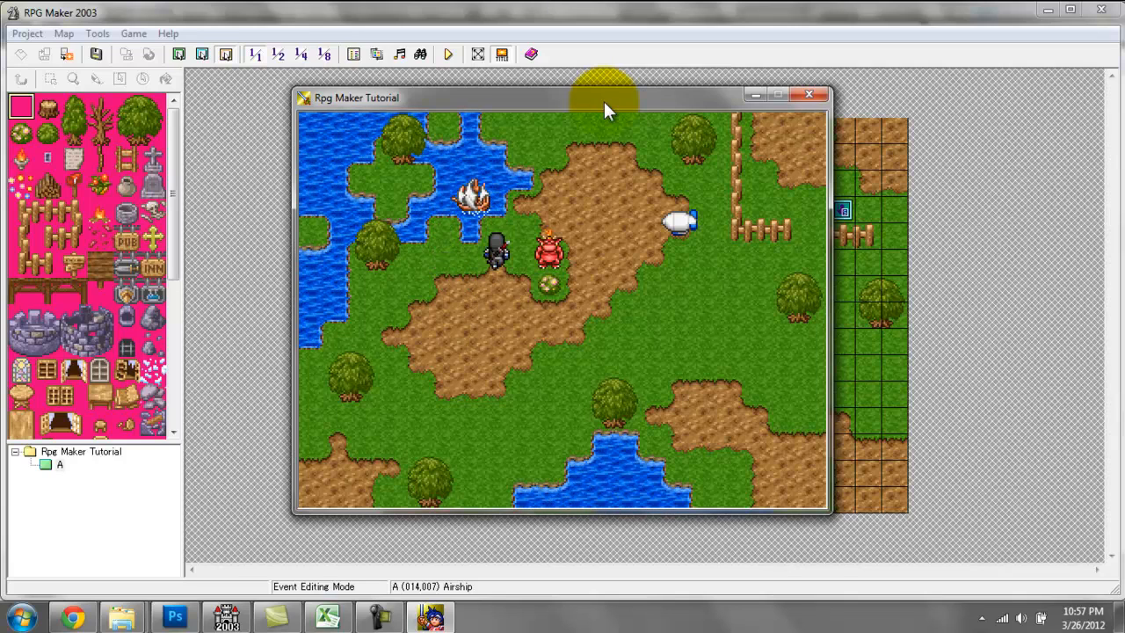
{"action": "key", "text": "Right"}
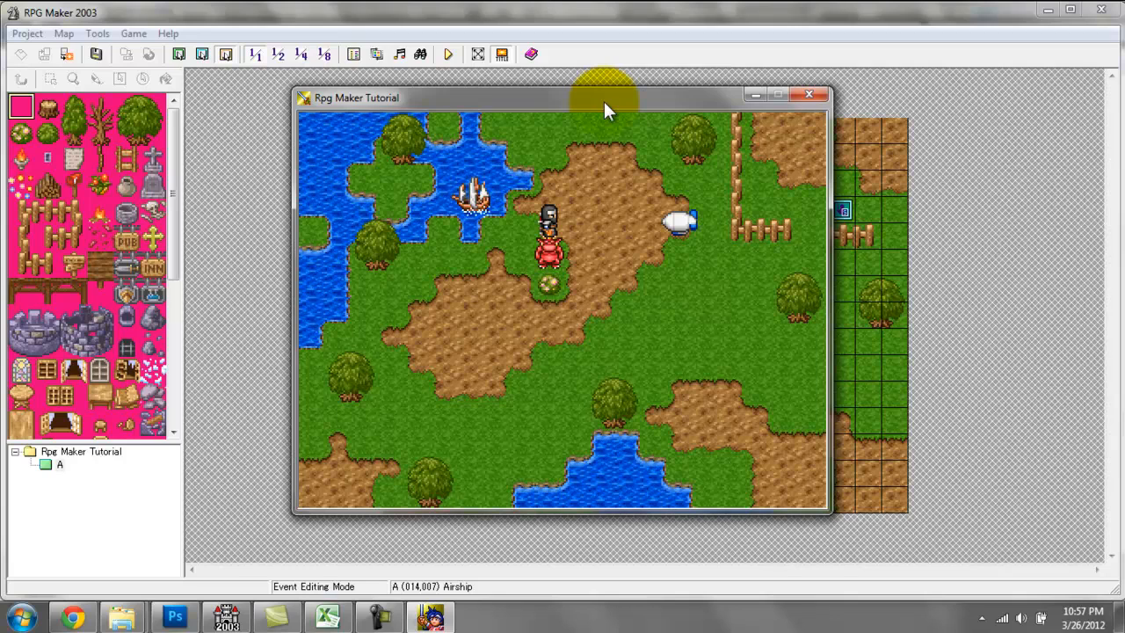
{"action": "key", "text": "Left"}
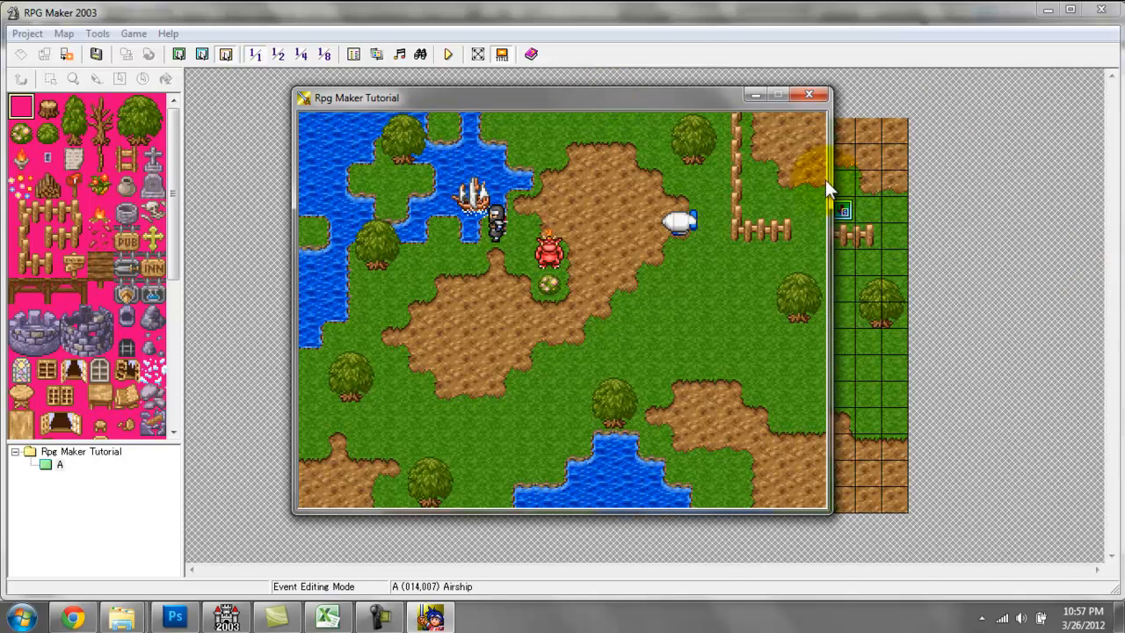
Step: Move the playtest window aside to view the map editor, and bring the playtest back over the map
{"action": "left_click", "coordinate": [653, 93]}
{"action": "left_click_drag", "start_coordinate": [627, 99], "coordinate": [354, 140]}
{"action": "left_click", "coordinate": [787, 232]}
{"action": "left_click", "coordinate": [741, 271]}
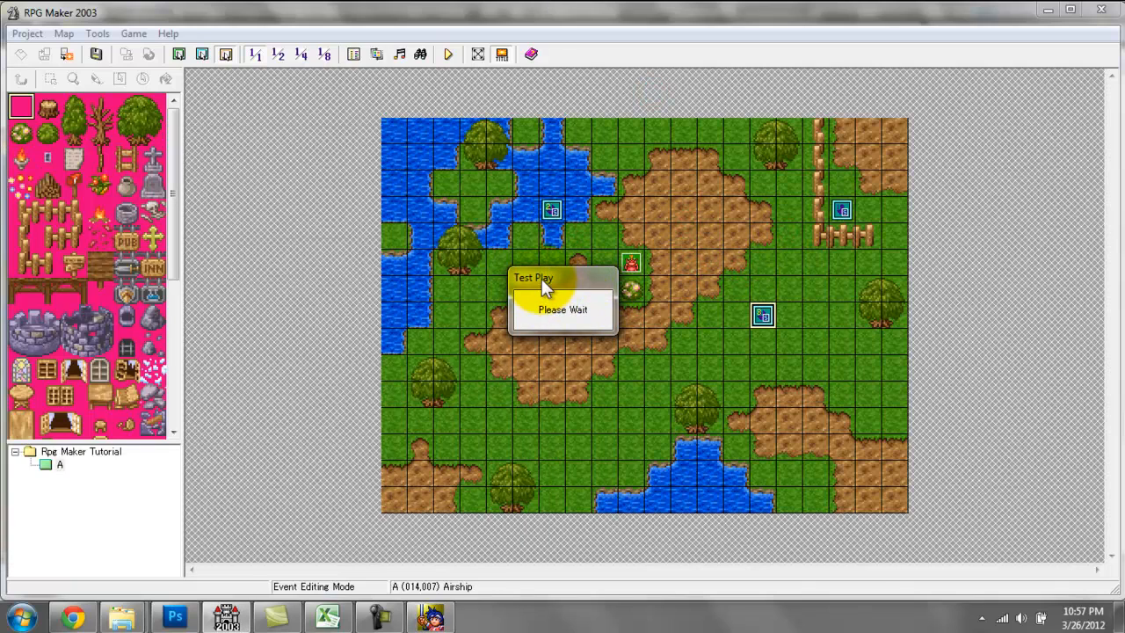
{"action": "left_click", "coordinate": [429, 618]}
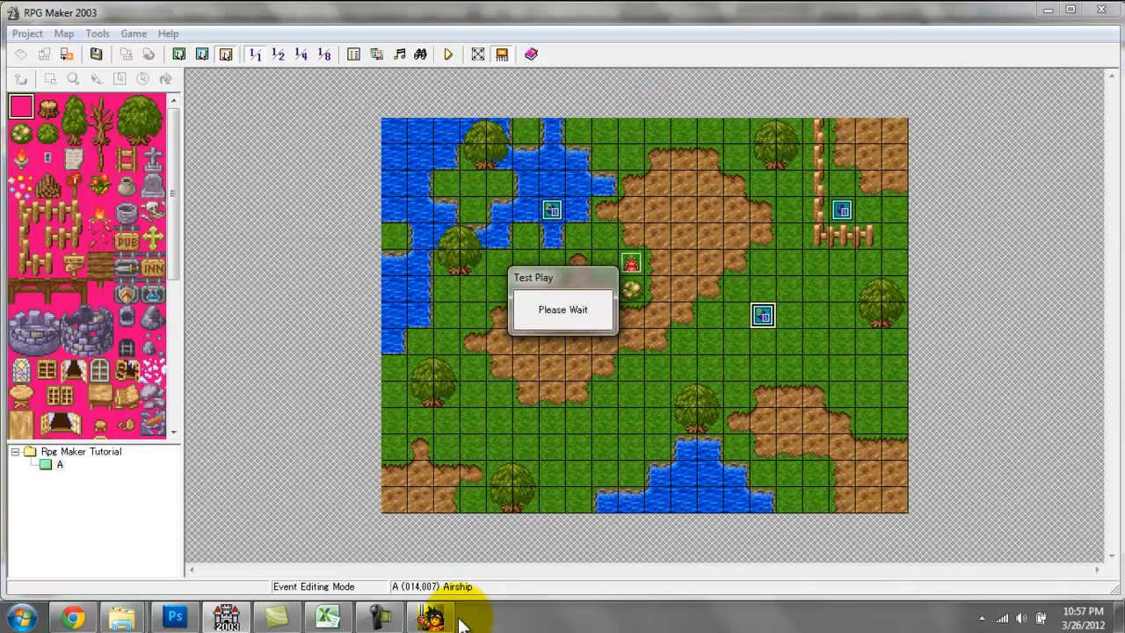
{"action": "left_click", "coordinate": [674, 204]}
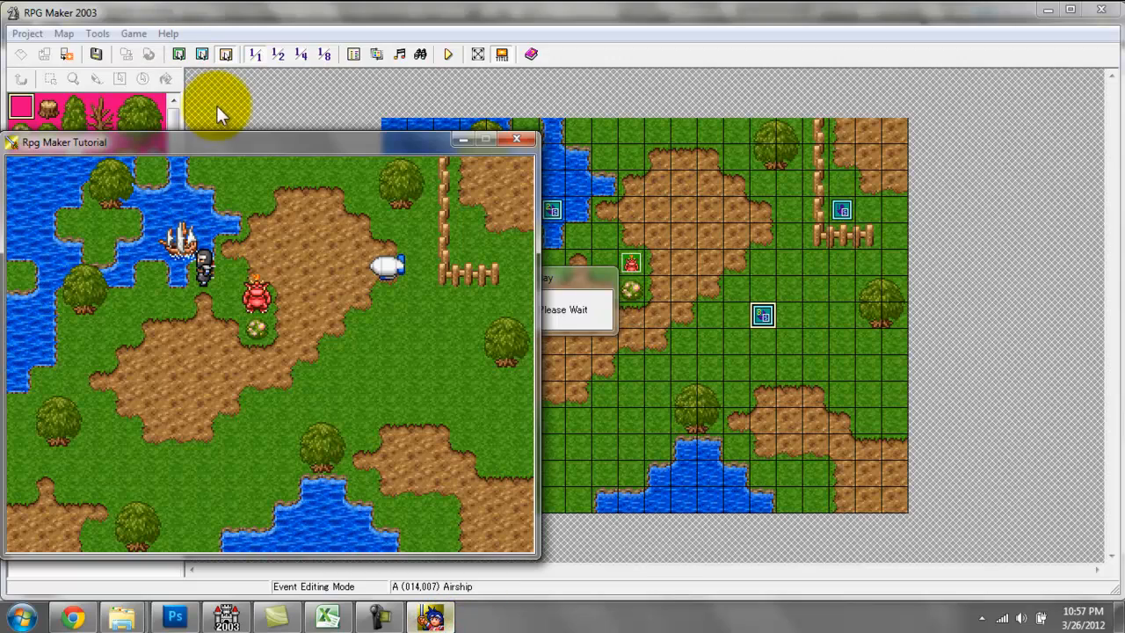
{"action": "left_click_drag", "start_coordinate": [246, 142], "coordinate": [544, 98]}
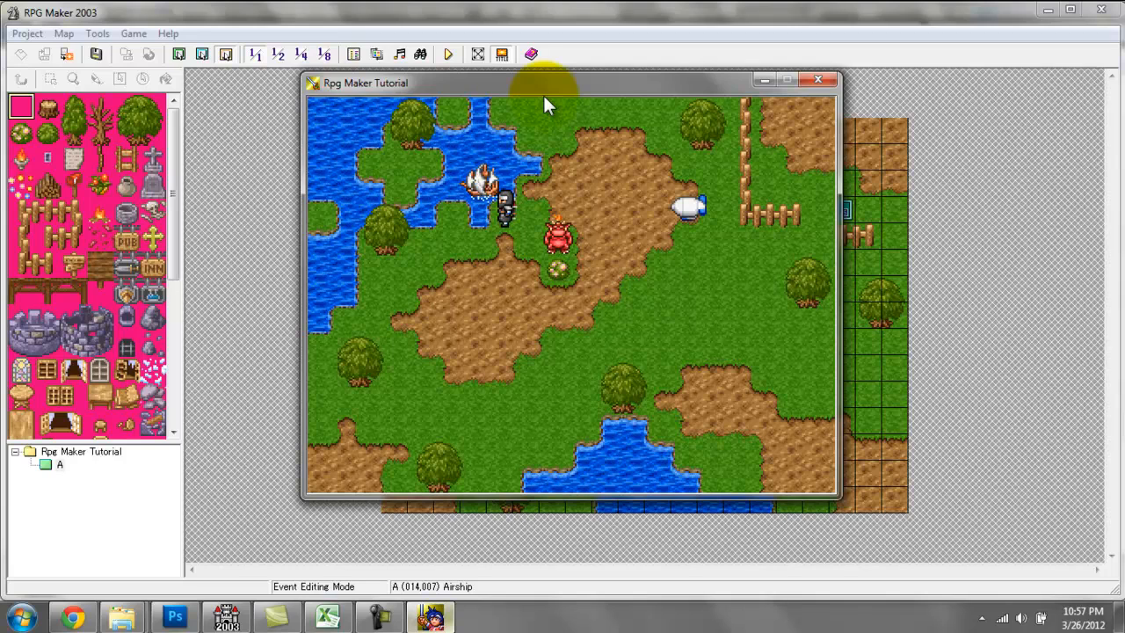
Step: Walk the hero across the map's water areas down to the pond at the southern edge to test water passability
{"action": "key", "text": "Right"}
{"action": "key", "text": "Right"}
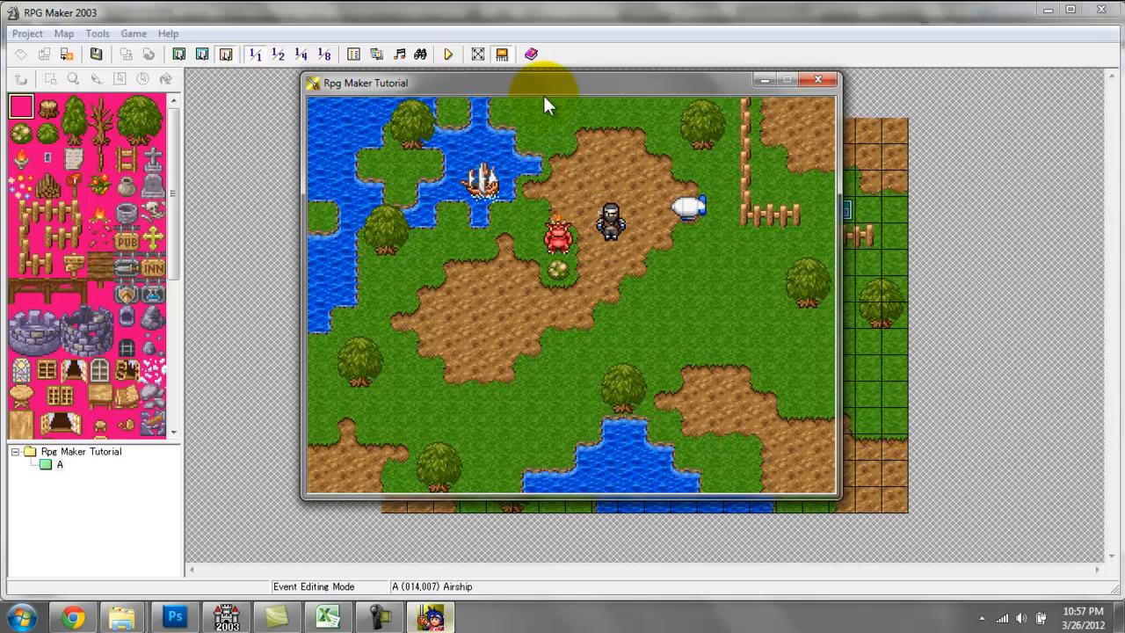
{"action": "key", "text": "Down"}
{"action": "key", "text": "Left"}
{"action": "key", "text": "Up"}
{"action": "key", "text": "Up"}
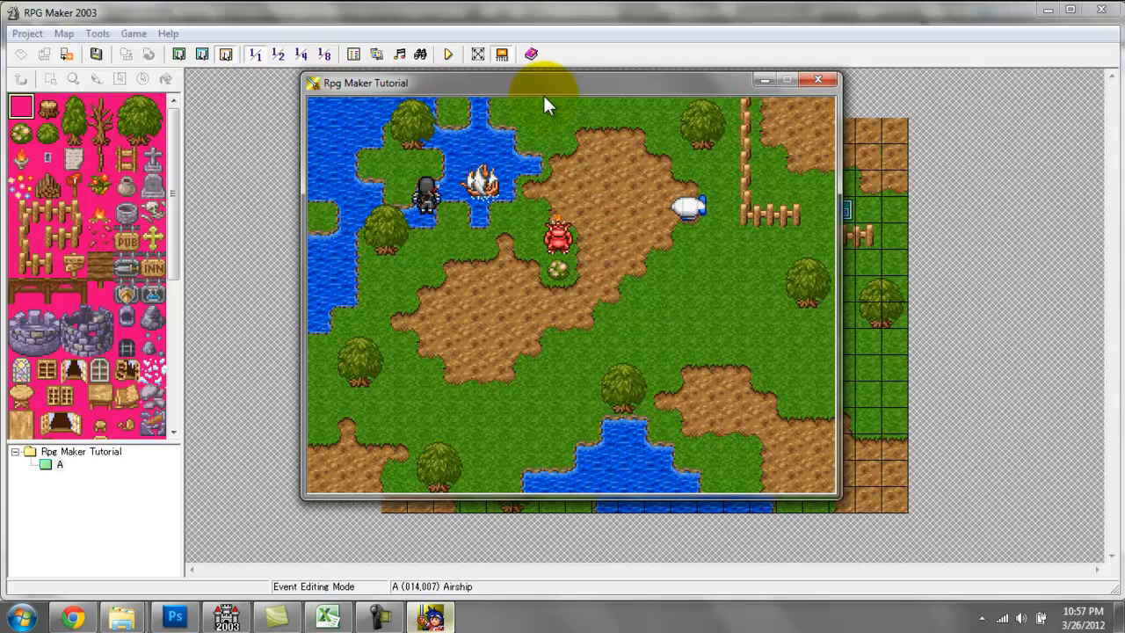
{"action": "key", "text": "Left"}
{"action": "key", "text": "Down"}
{"action": "key", "text": "Down"}
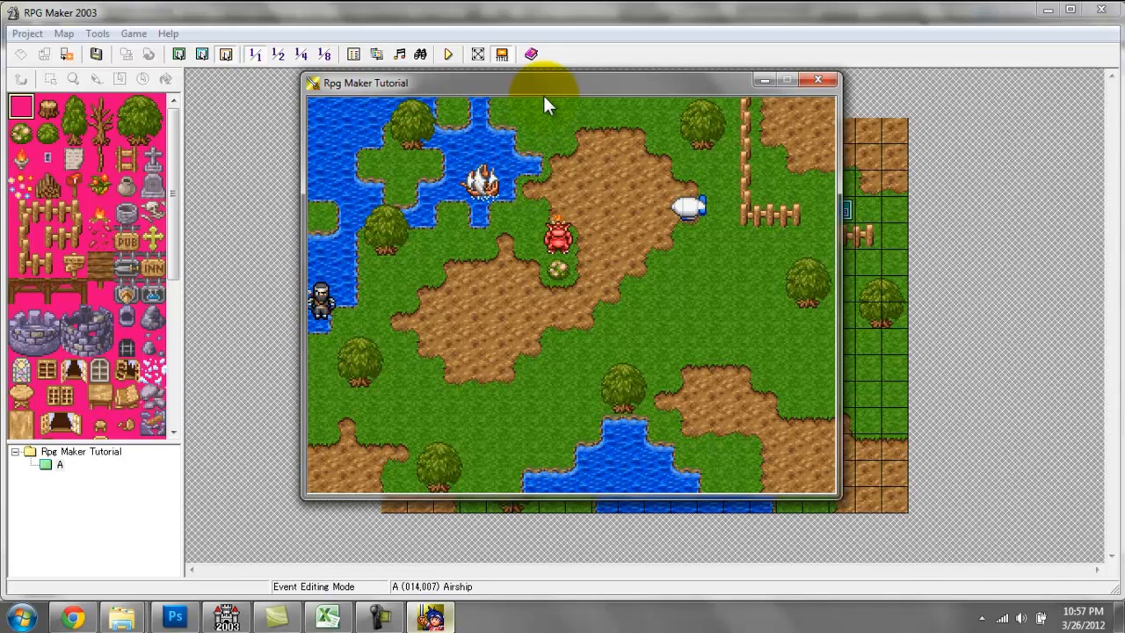
{"action": "key", "text": "Right"}
{"action": "key", "text": "Down"}
{"action": "key", "text": "Right"}
{"action": "key", "text": "Right"}
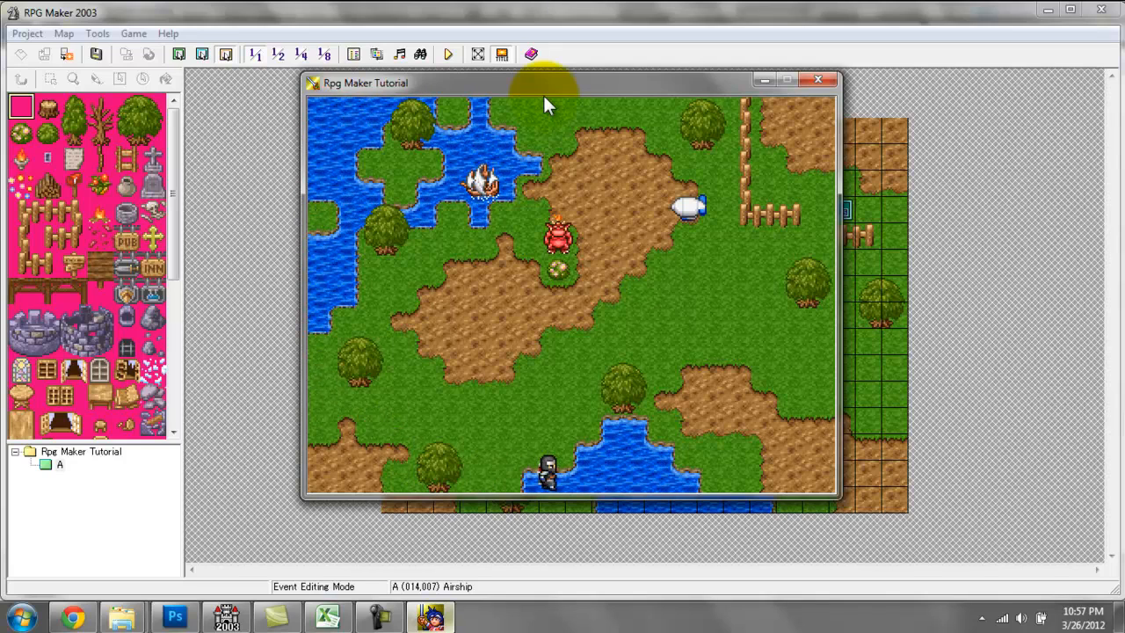
Step: Walk the hero from the southern pond back to the ship and try to interact with it from the neighbouring tiles
{"action": "key", "text": "Up"}
{"action": "key", "text": "Left"}
{"action": "key", "text": "Left"}
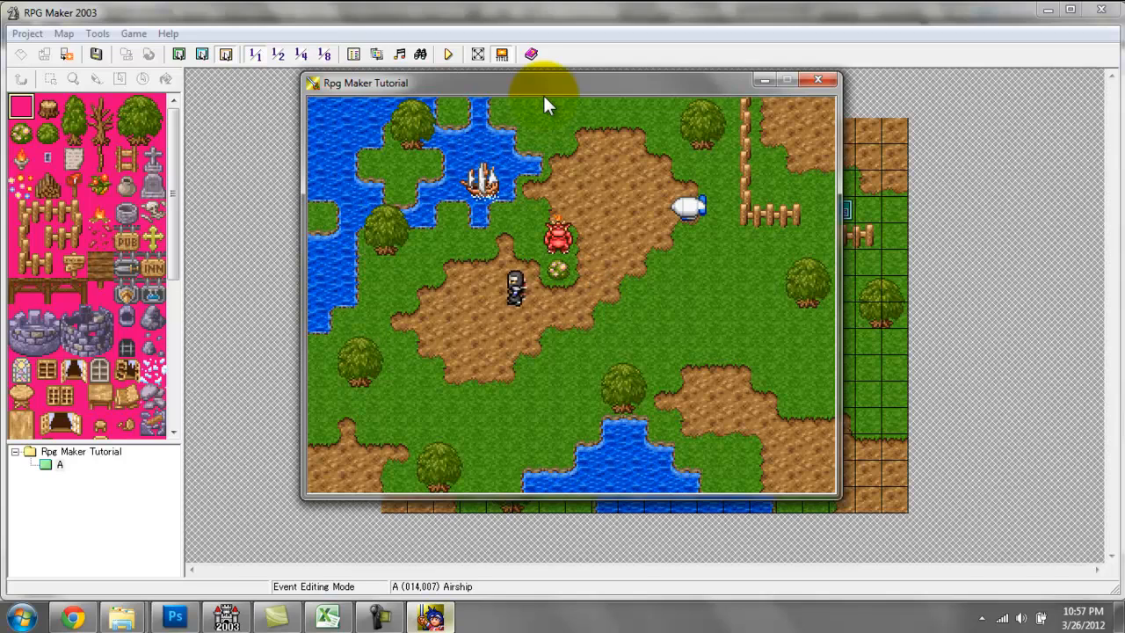
{"action": "key", "text": "Up"}
{"action": "key", "text": "Return"}
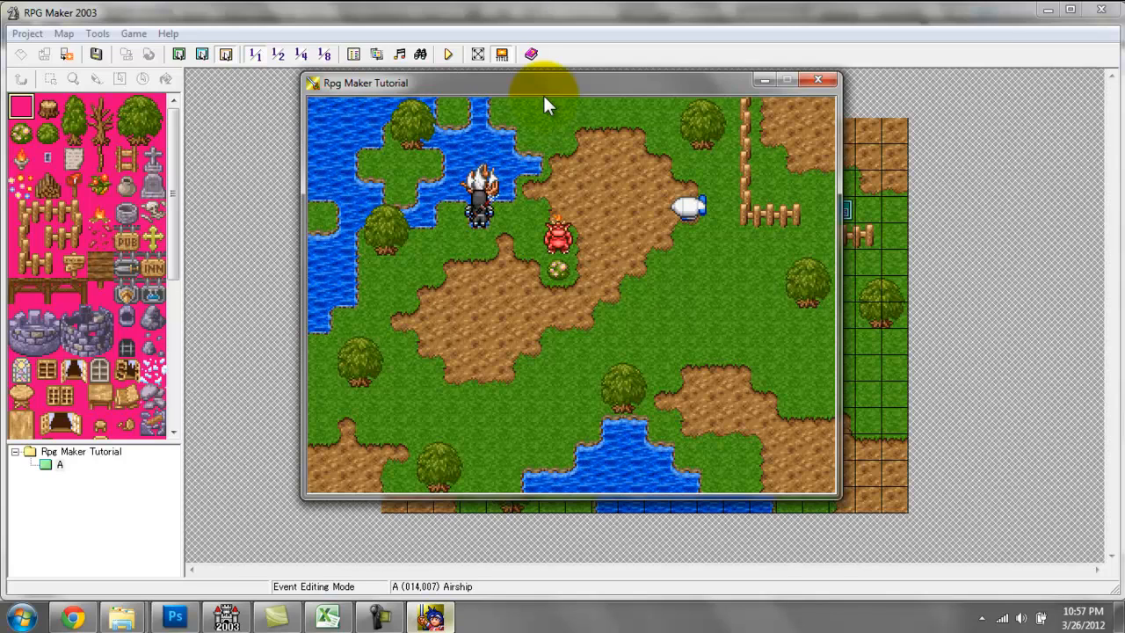
{"action": "key", "text": "Right"}
{"action": "key", "text": "Return"}
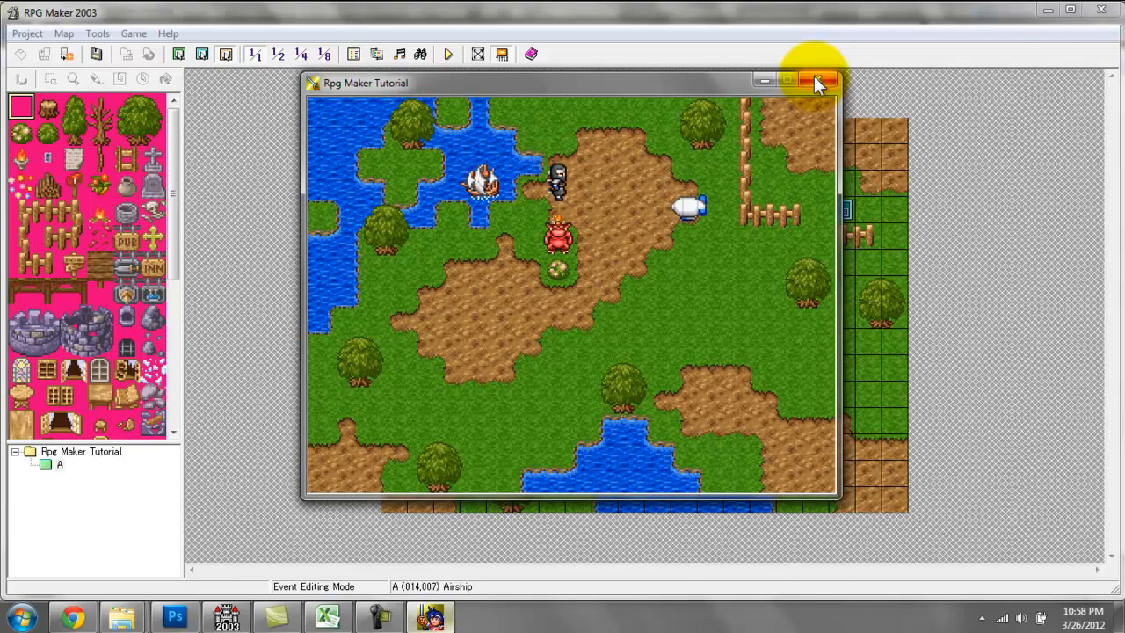
Step: Walk the hero over the grass and dirt around the airship, and close the playtest
{"action": "key", "text": "Right"}
{"action": "key", "text": "Down"}
{"action": "key", "text": "Right"}
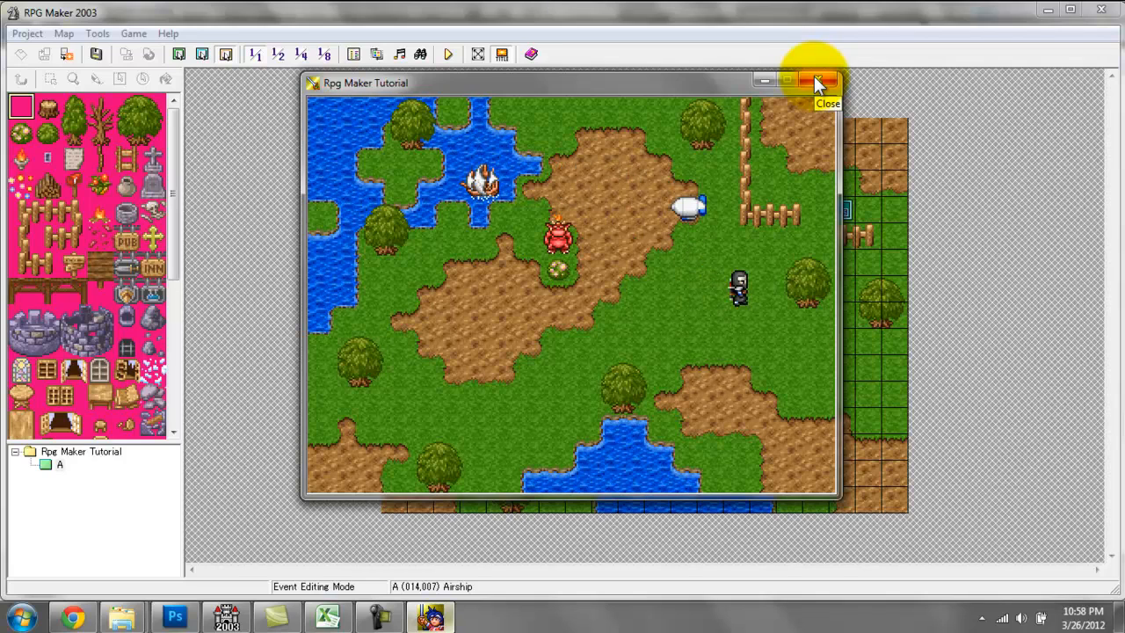
{"action": "key", "text": "Up"}
{"action": "key", "text": "Left"}
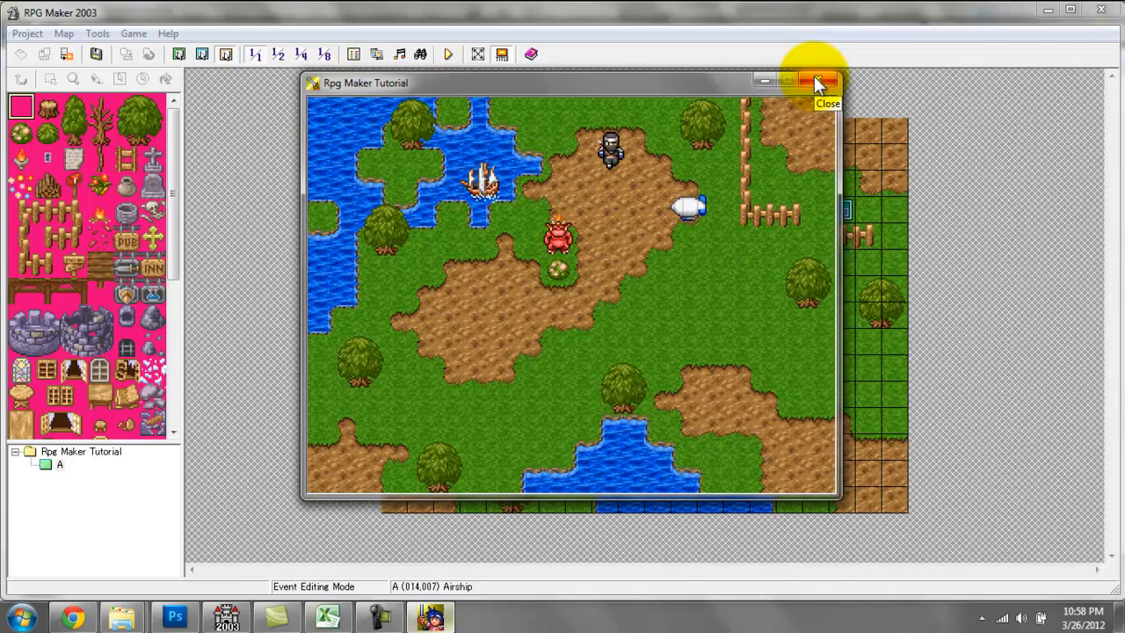
{"action": "key", "text": "Down"}
{"action": "left_click", "coordinate": [819, 81]}
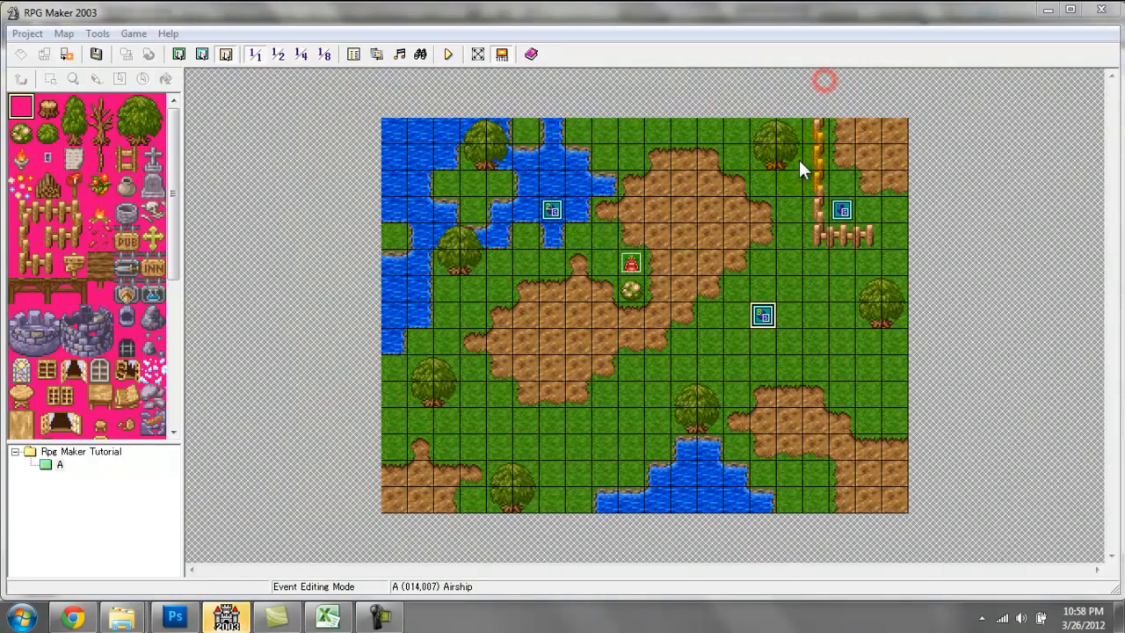
Step: Delete the ship and airship starting positions from the map
{"action": "left_click", "coordinate": [557, 212]}
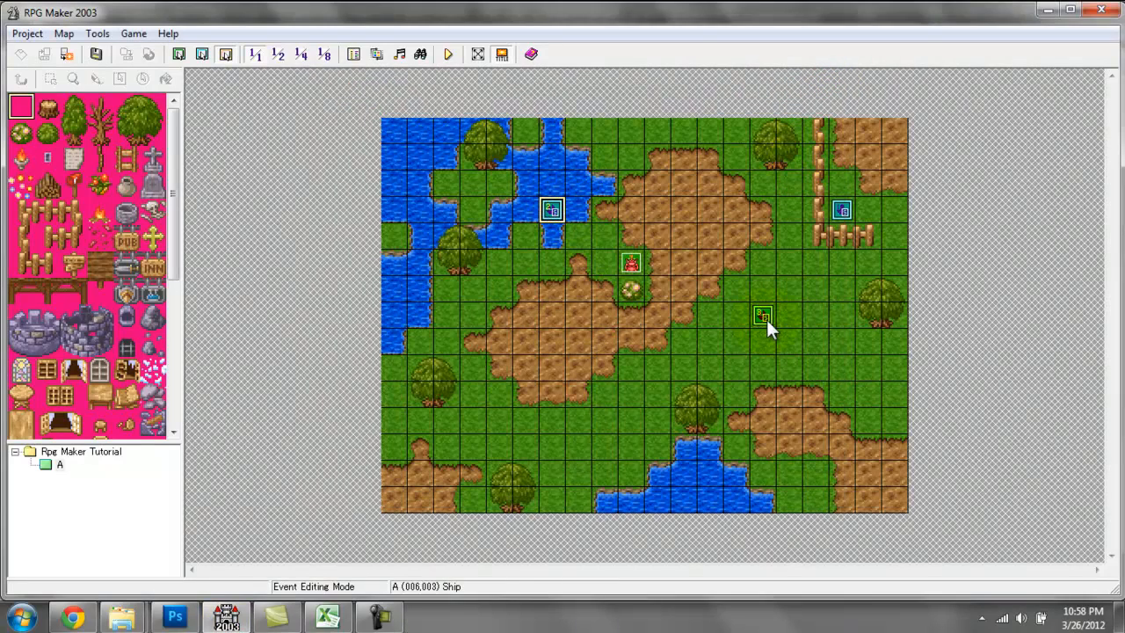
{"action": "left_click", "coordinate": [766, 320]}
{"action": "key", "text": "Delete"}
{"action": "left_click", "coordinate": [535, 192]}
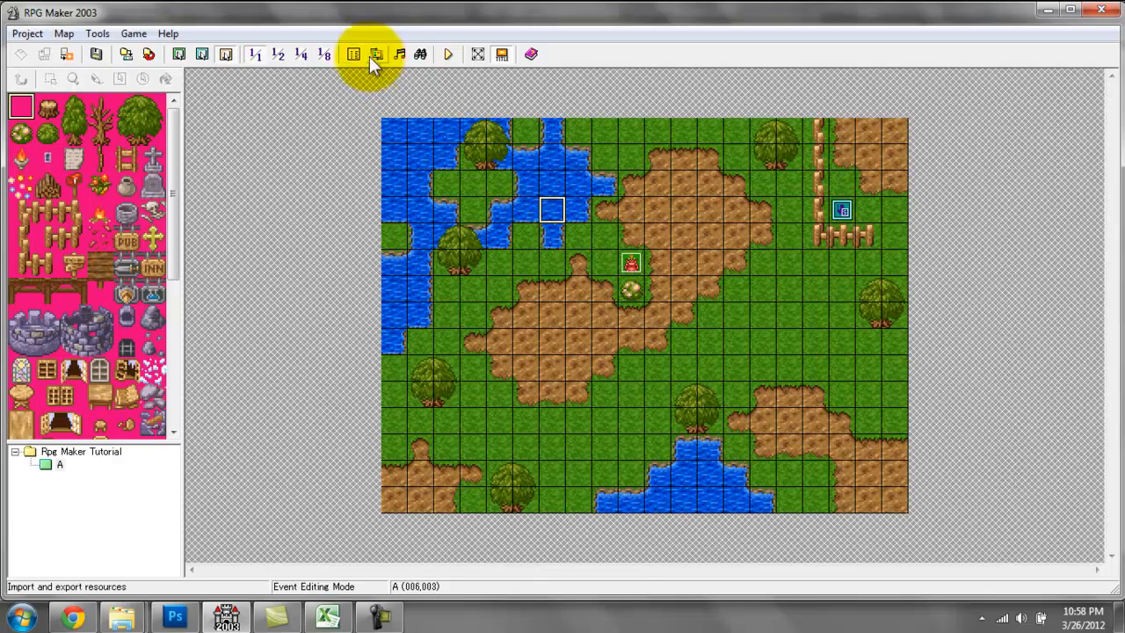
Step: Open the database's System settings and preview the opening1 title screen music, keeping it selected
{"action": "left_click", "coordinate": [375, 55]}
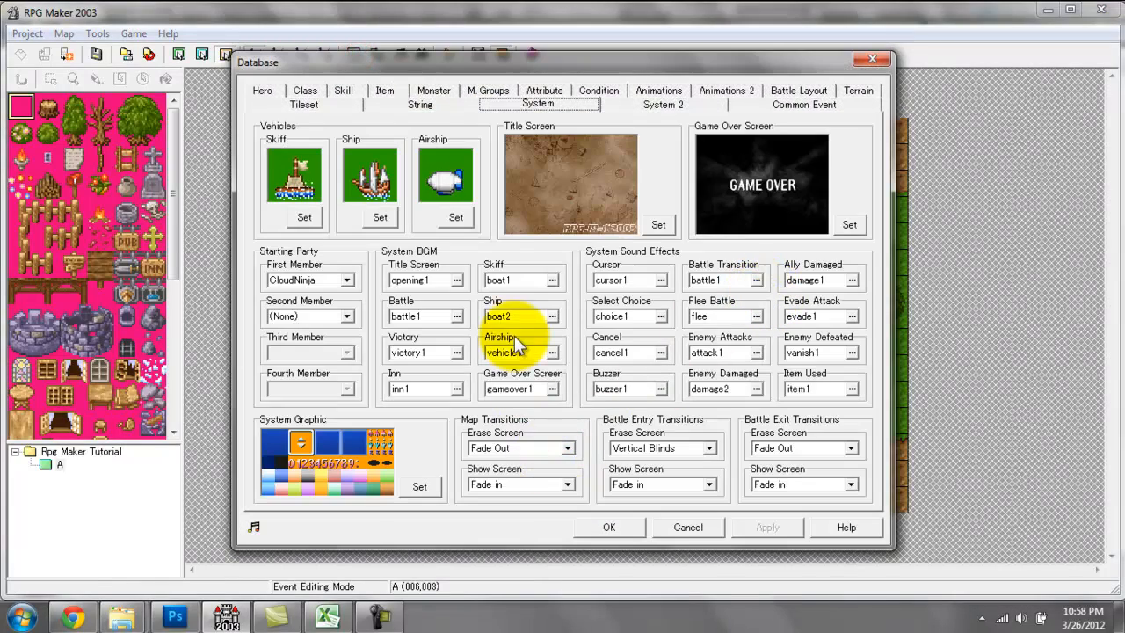
{"action": "left_click", "coordinate": [433, 280]}
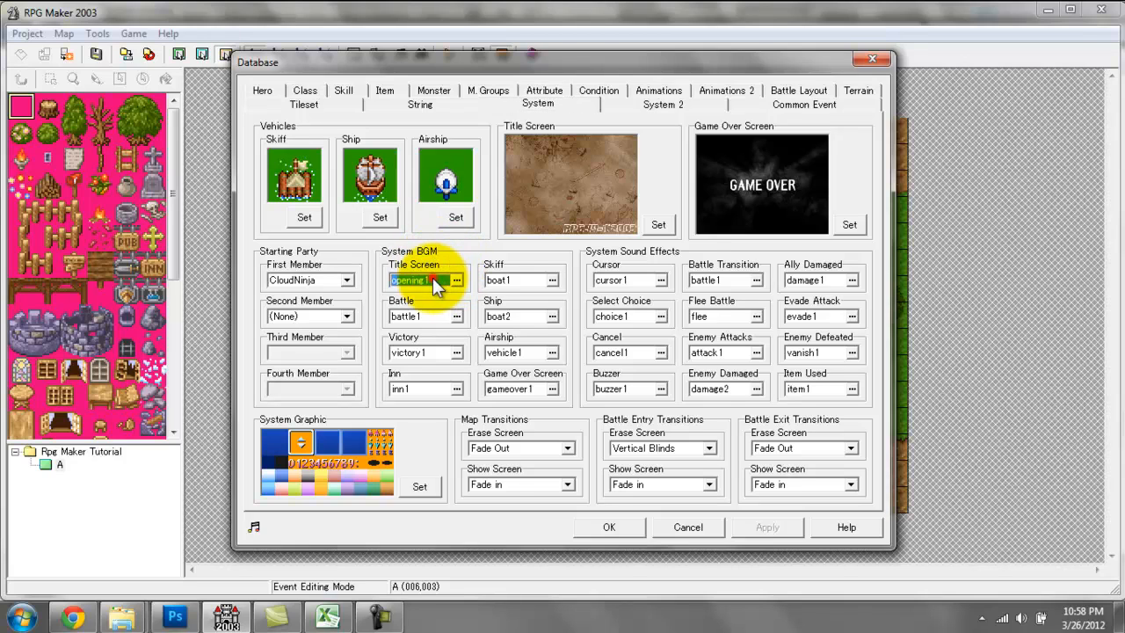
{"action": "double_click", "coordinate": [432, 278]}
{"action": "left_click", "coordinate": [591, 410]}
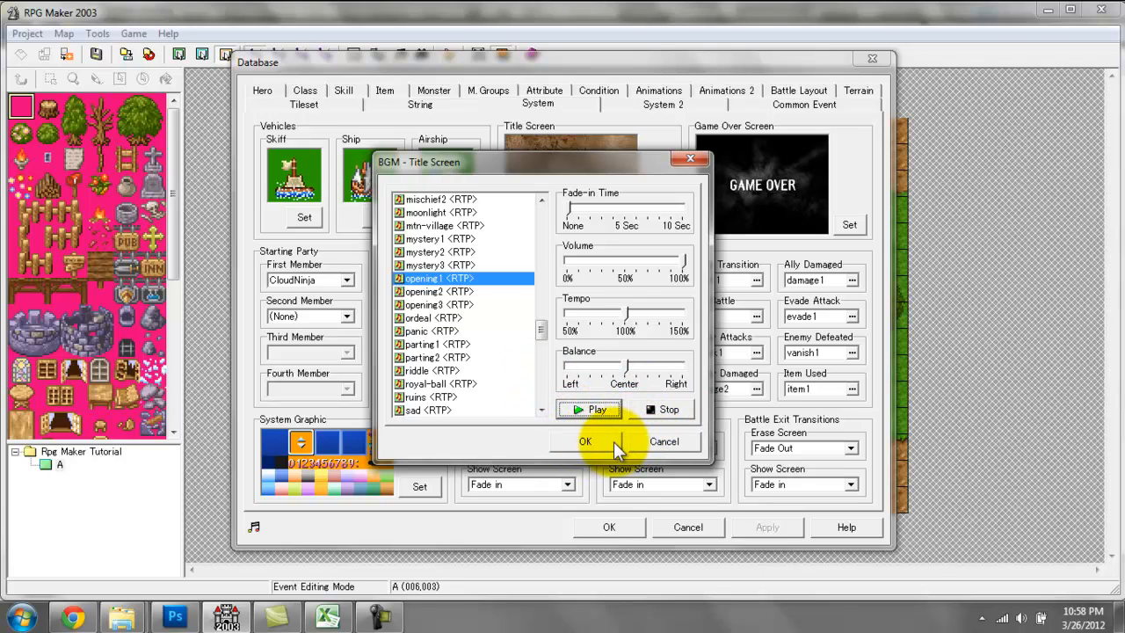
{"action": "left_click", "coordinate": [613, 441]}
{"action": "double_click", "coordinate": [420, 282]}
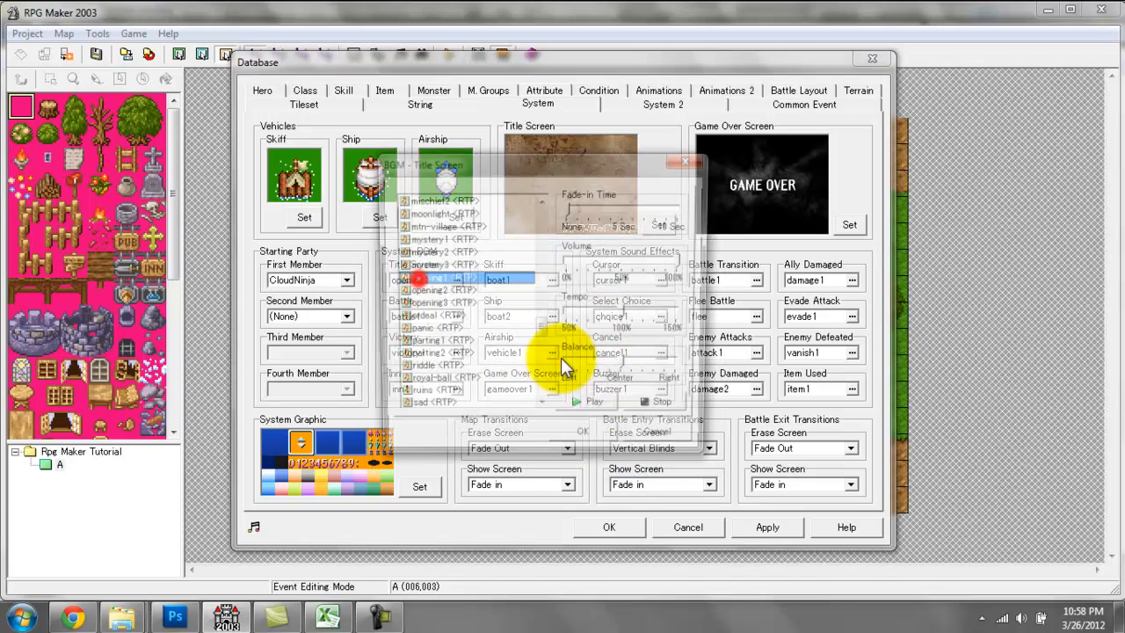
{"action": "left_click", "coordinate": [584, 441]}
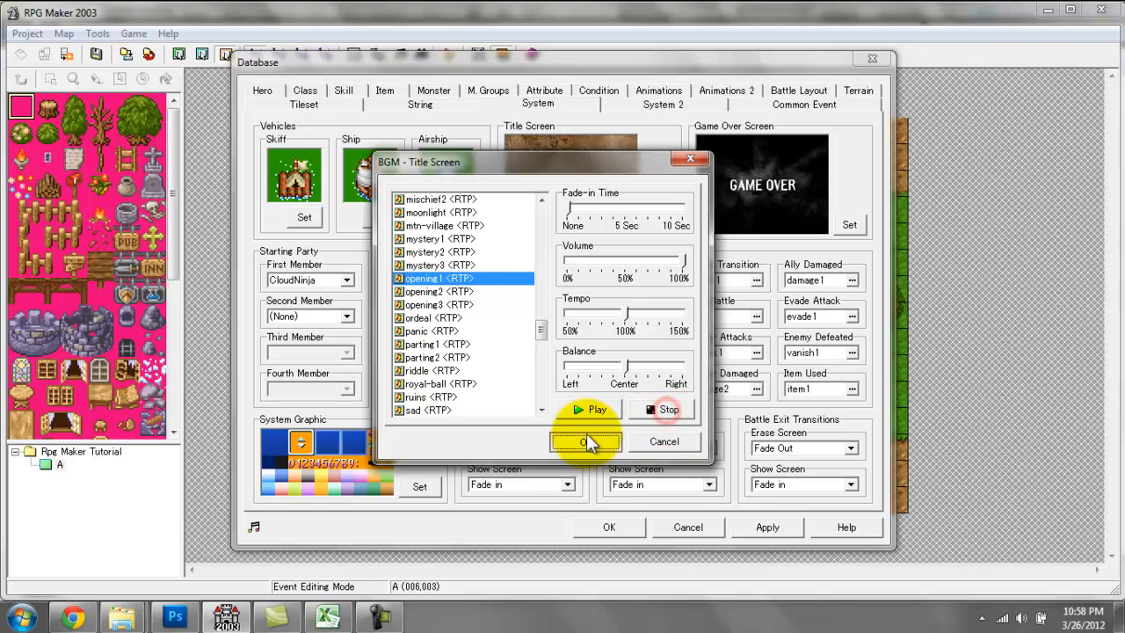
Step: Preview the battle1 battle music and stop the playback, keeping that track selected
{"action": "double_click", "coordinate": [419, 315]}
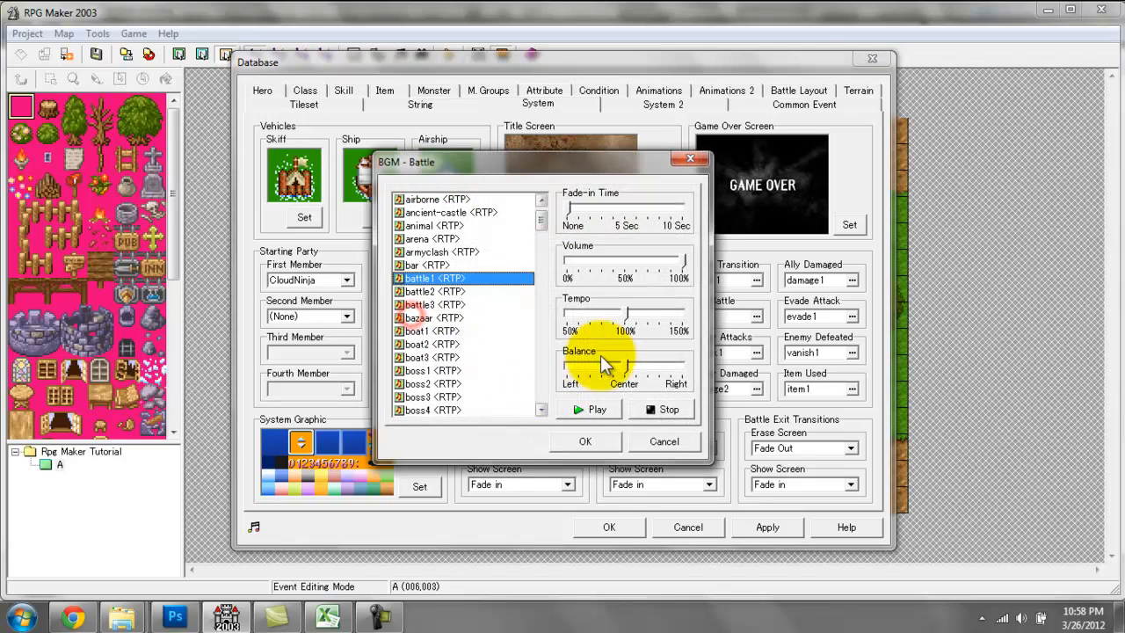
{"action": "left_click", "coordinate": [583, 409]}
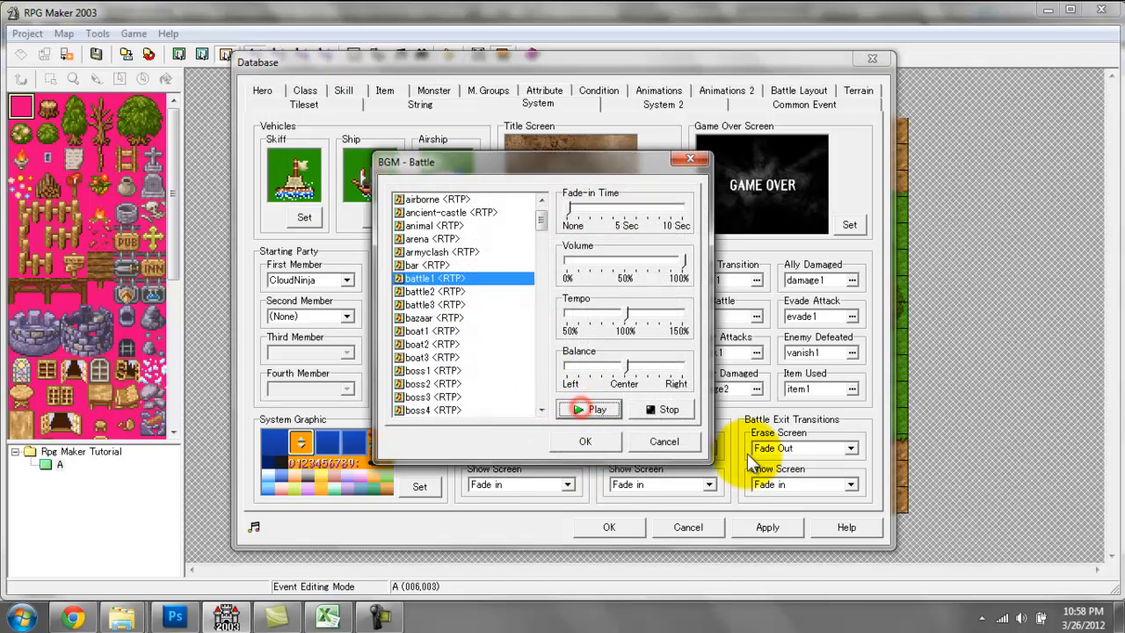
{"action": "left_click", "coordinate": [661, 409]}
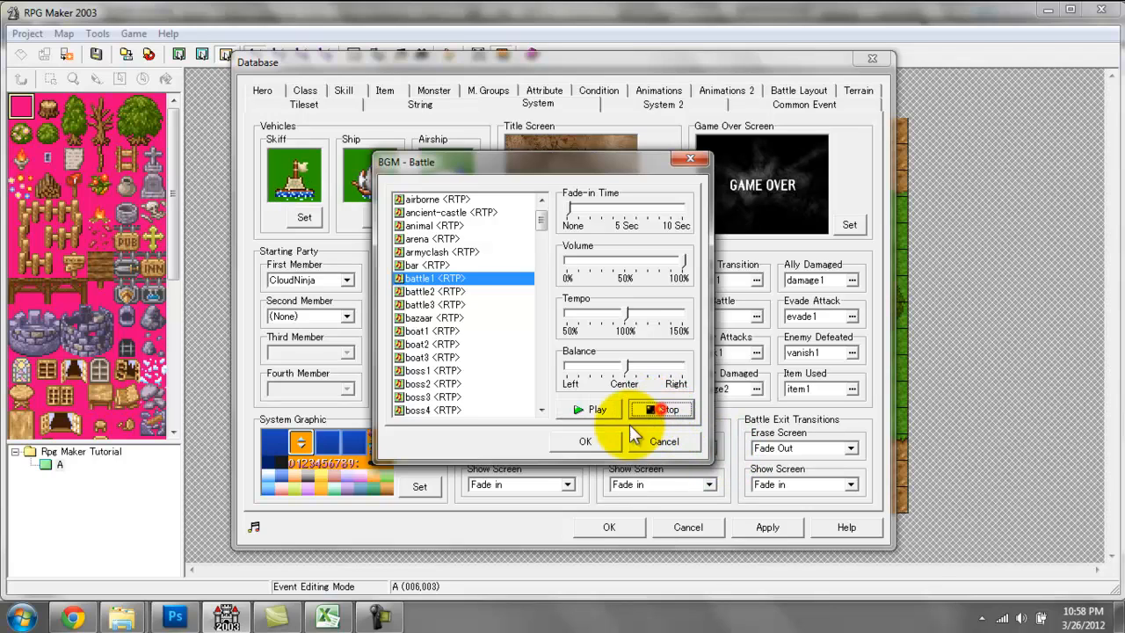
{"action": "left_click", "coordinate": [604, 440]}
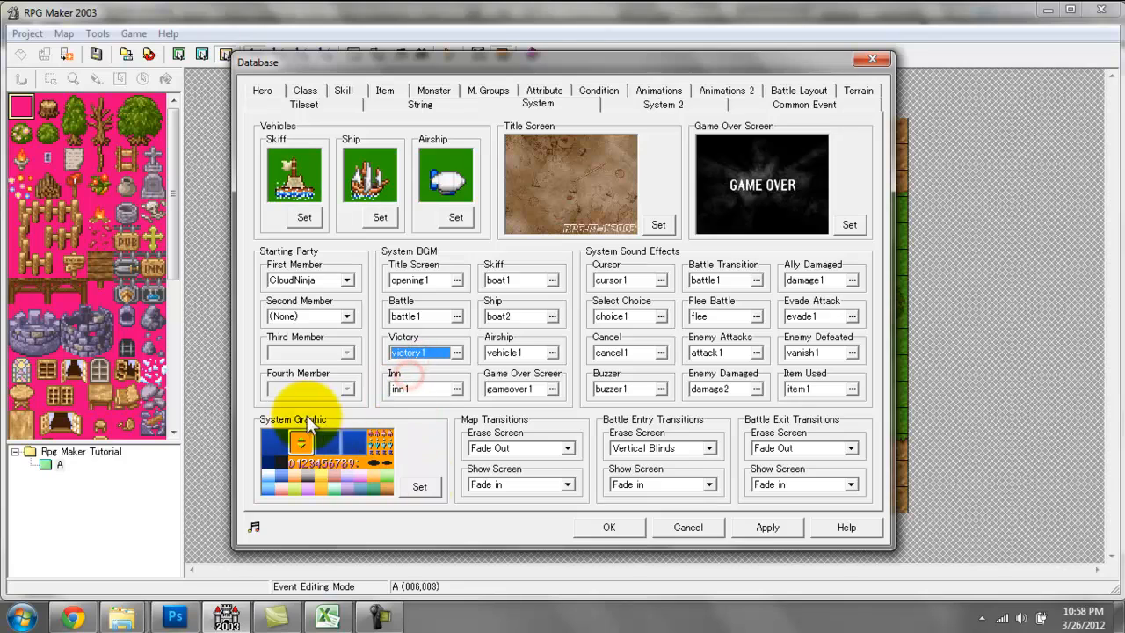
Step: Compare the available system graphics, set the system graphic to system2, and save the database changes
{"action": "left_click", "coordinate": [418, 488]}
{"action": "left_click", "coordinate": [374, 233]}
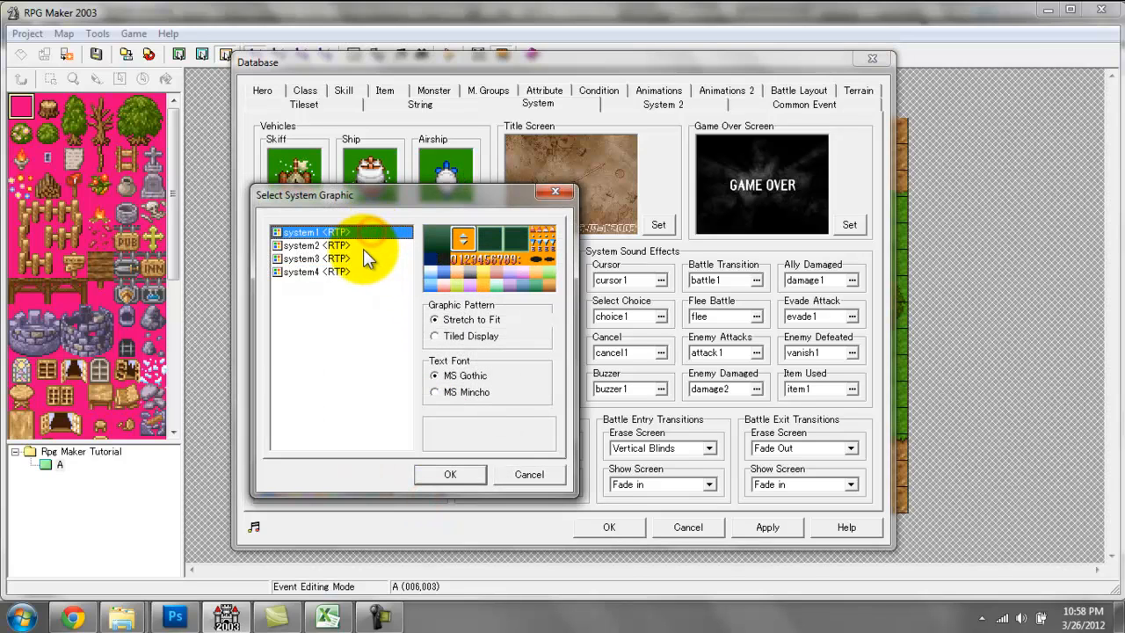
{"action": "left_click", "coordinate": [360, 245]}
{"action": "left_click", "coordinate": [359, 258]}
{"action": "left_click", "coordinate": [362, 232]}
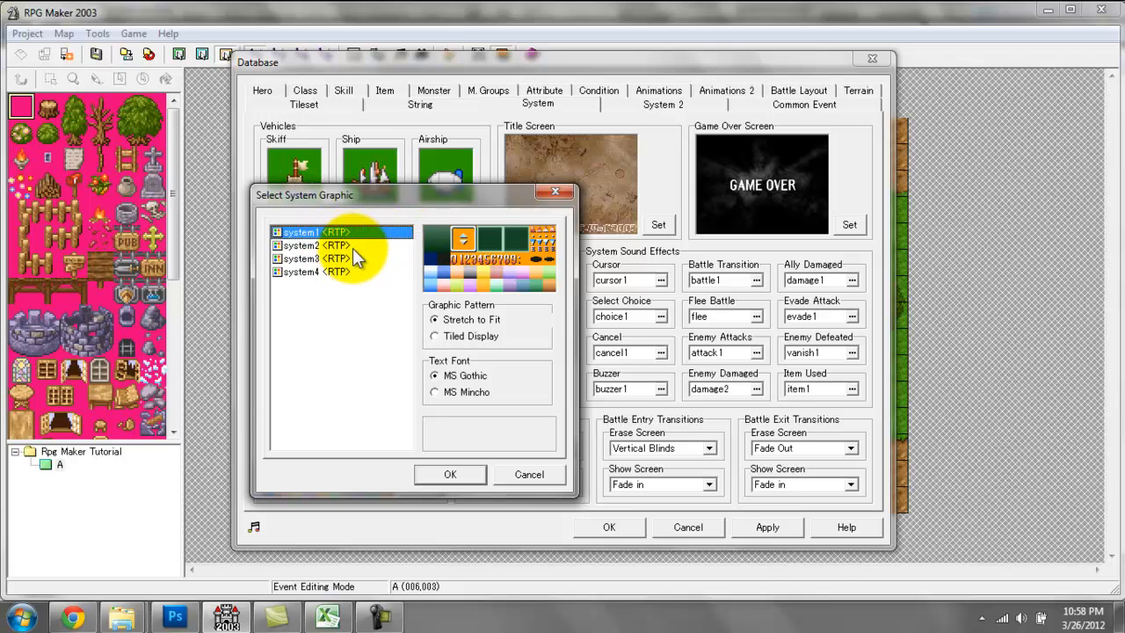
{"action": "left_click", "coordinate": [354, 246]}
{"action": "left_click", "coordinate": [361, 231]}
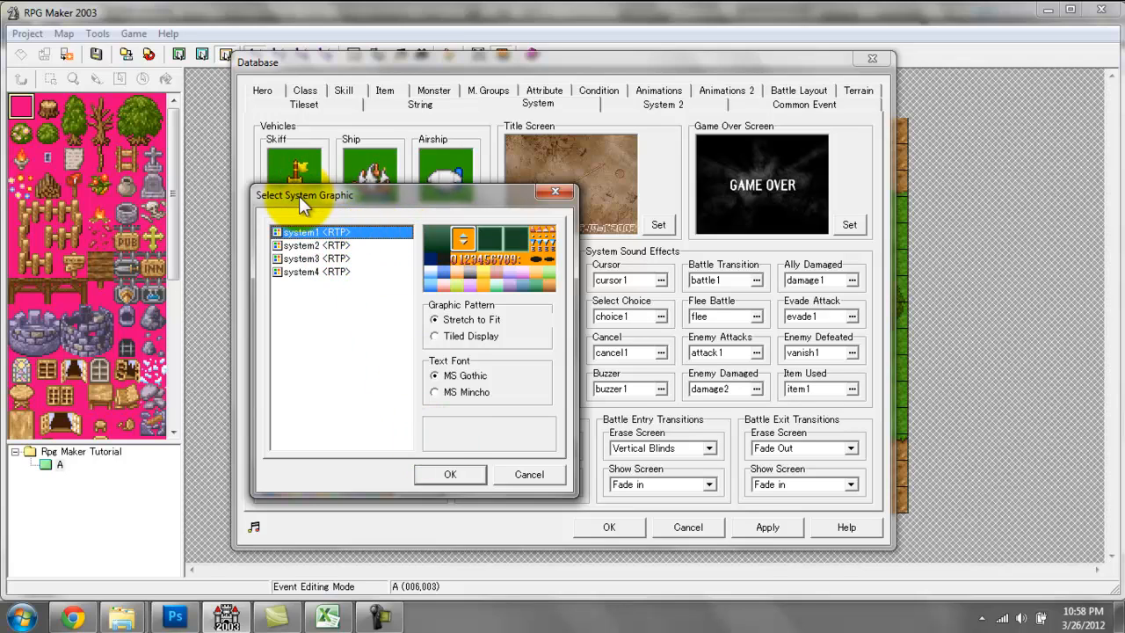
{"action": "left_click", "coordinate": [324, 245]}
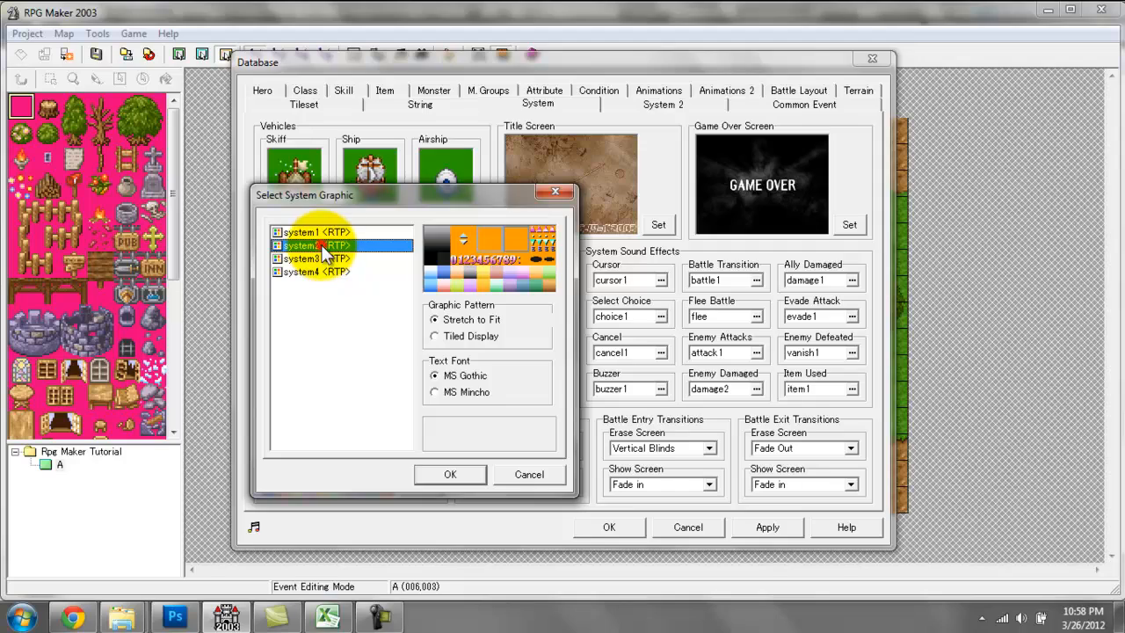
{"action": "double_click", "coordinate": [327, 246]}
{"action": "left_click", "coordinate": [592, 518]}
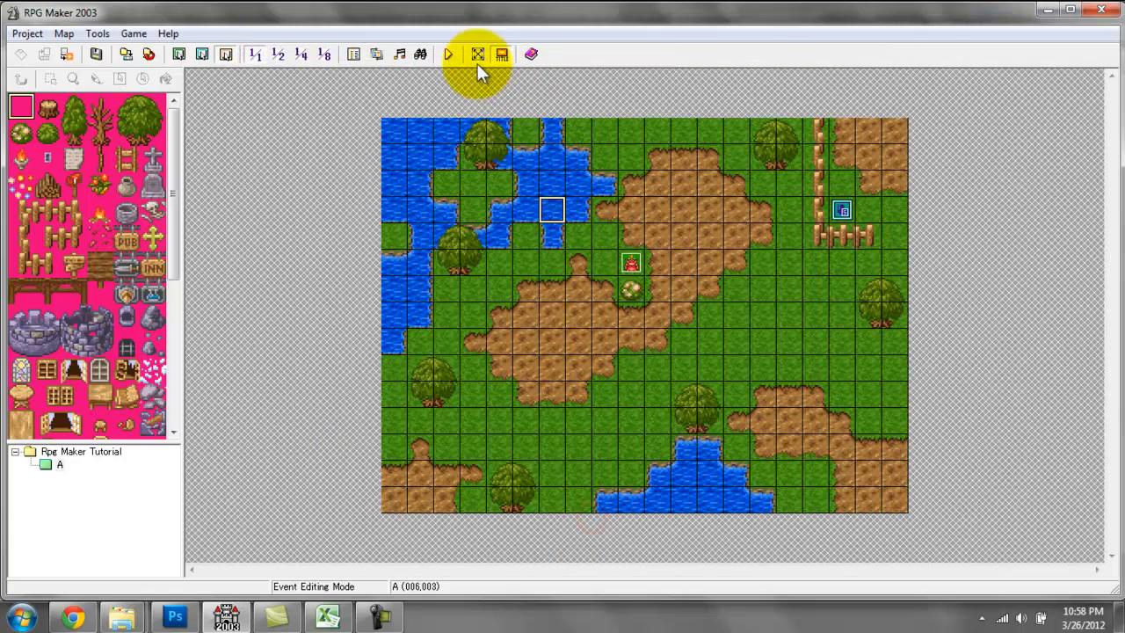
Step: Launch a playtest, check the title menu's new window graphic, and start a new game
{"action": "left_click", "coordinate": [447, 54]}
{"action": "left_click", "coordinate": [595, 346]}
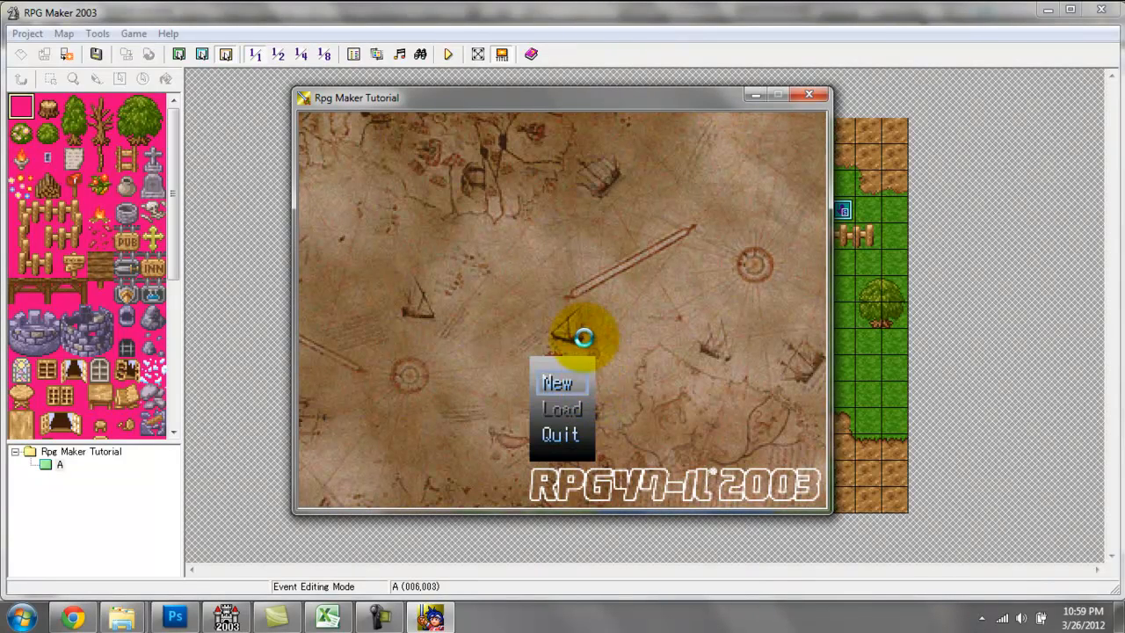
{"action": "key", "text": "Down"}
{"action": "key", "text": "Down"}
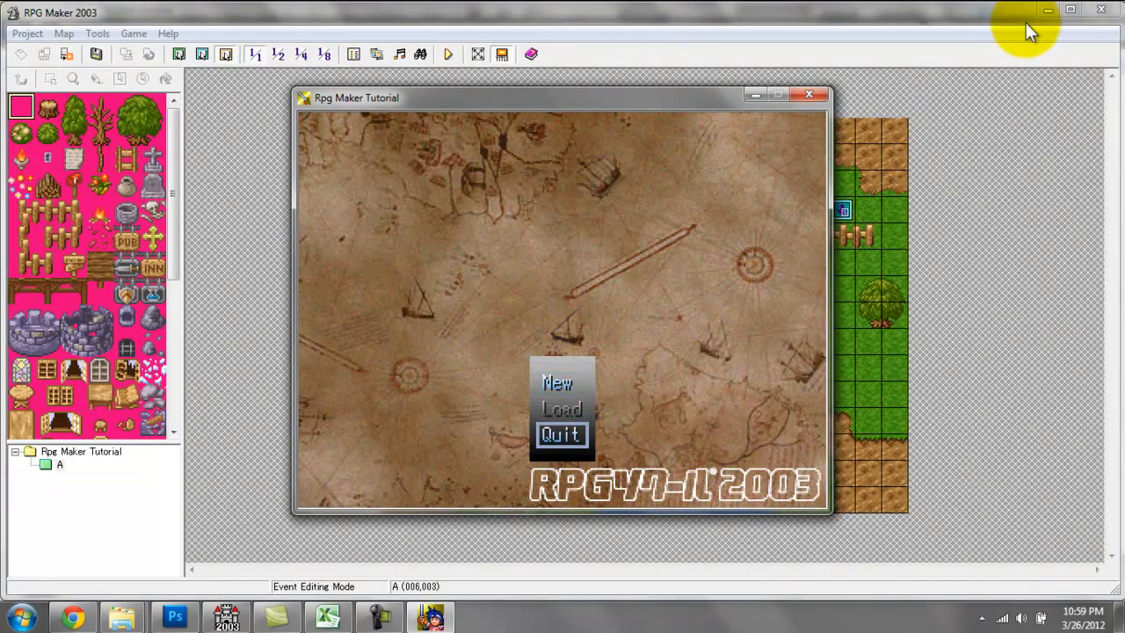
{"action": "key", "text": "Down"}
{"action": "key", "text": "Return"}
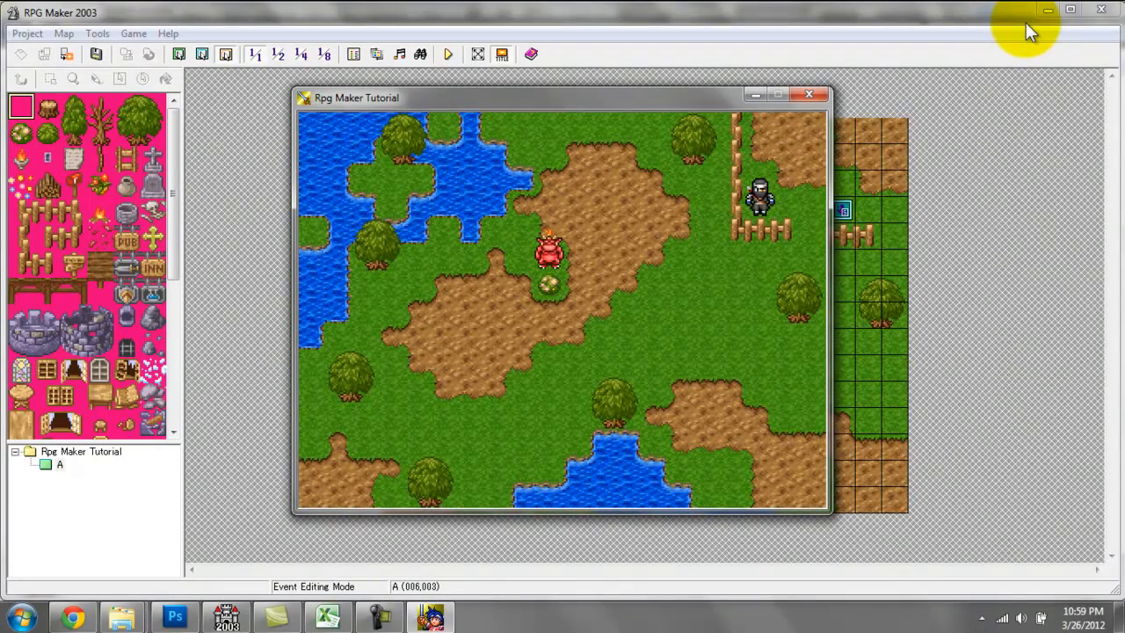
Step: Walk the hero to the red monster, talk to it to check the message window's look, and close the playtest
{"action": "key", "text": "Left"}
{"action": "key", "text": "Down"}
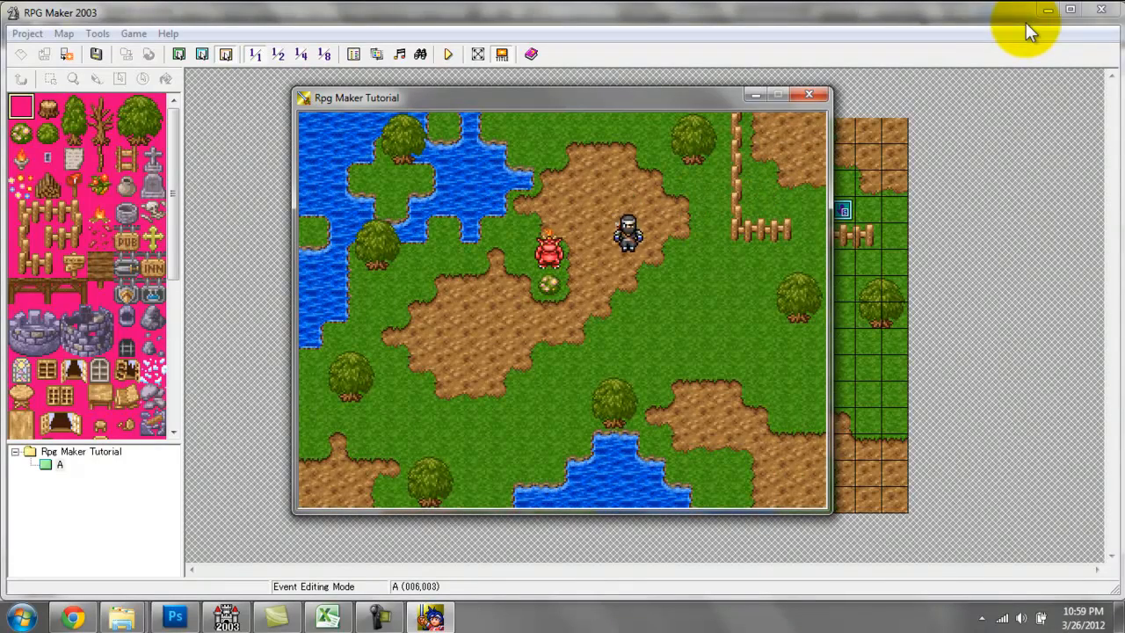
{"action": "key", "text": "Left"}
{"action": "key", "text": "Up"}
{"action": "key", "text": "Left"}
{"action": "key", "text": "Return"}
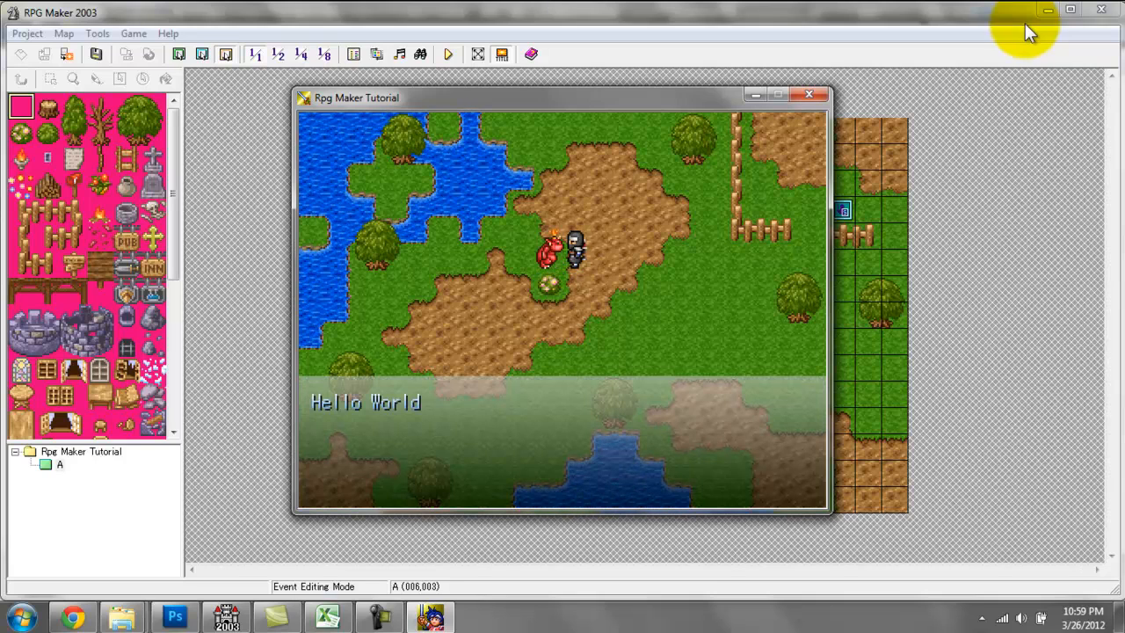
{"action": "left_click", "coordinate": [816, 97]}
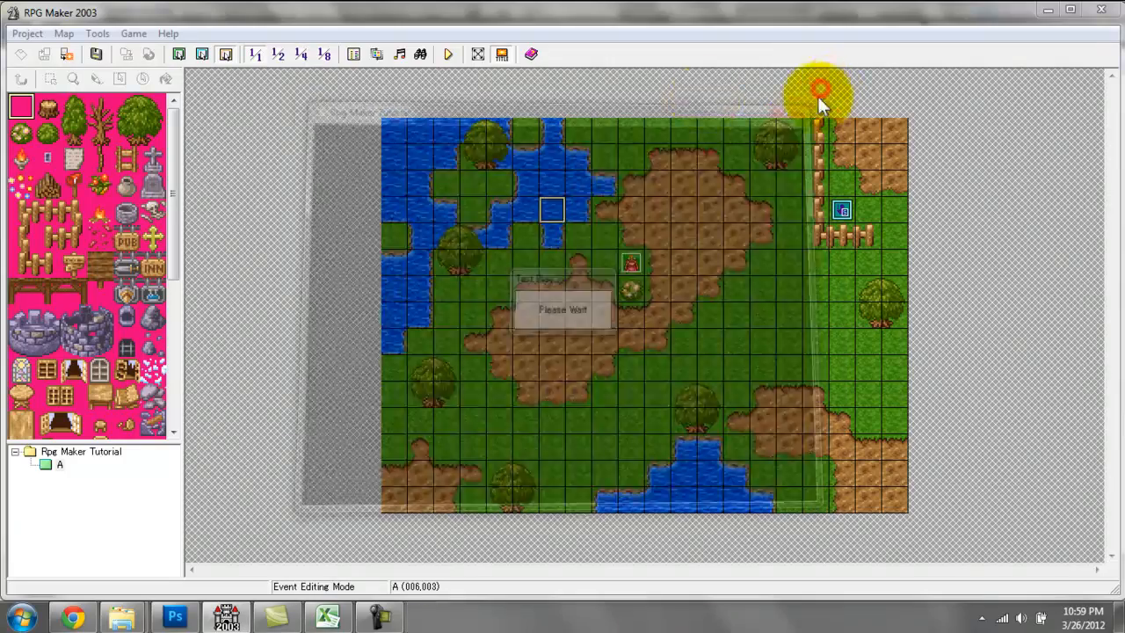
Step: Reopen the database and review the erase screen options of the map transitions
{"action": "left_click", "coordinate": [373, 54]}
{"action": "left_click", "coordinate": [747, 138]}
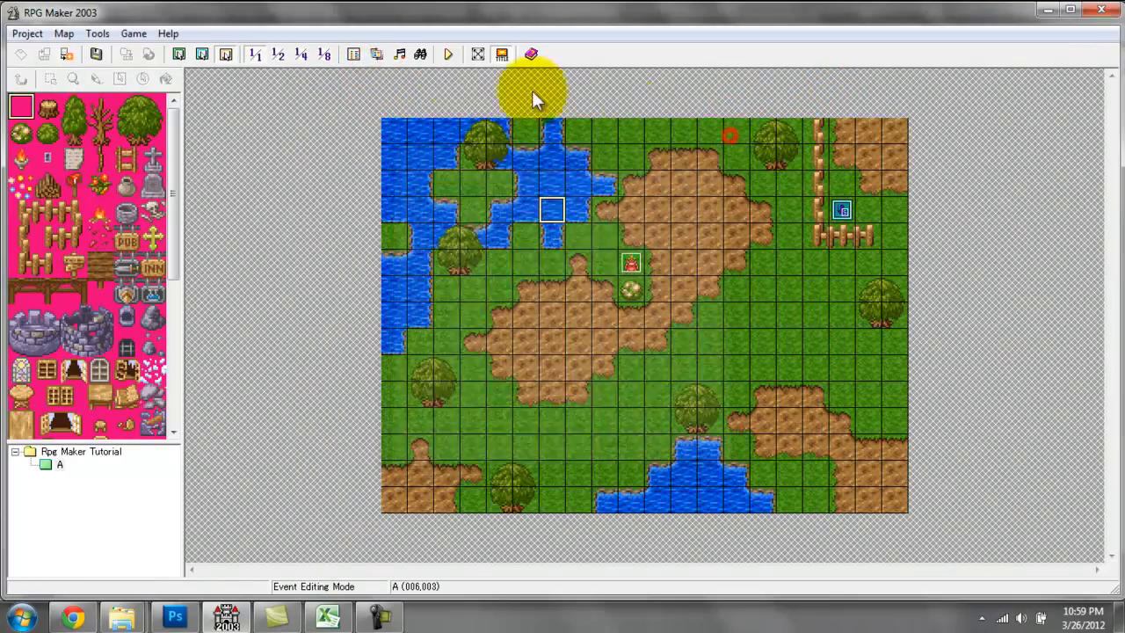
{"action": "left_click", "coordinate": [354, 53]}
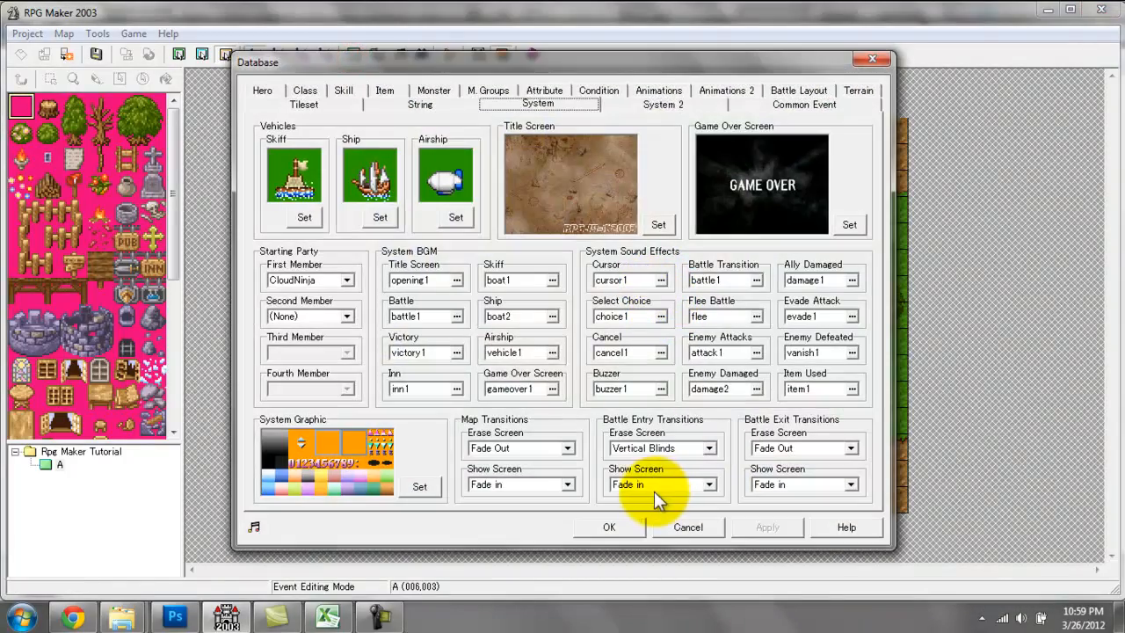
{"action": "left_click", "coordinate": [539, 450]}
{"action": "left_click", "coordinate": [547, 448]}
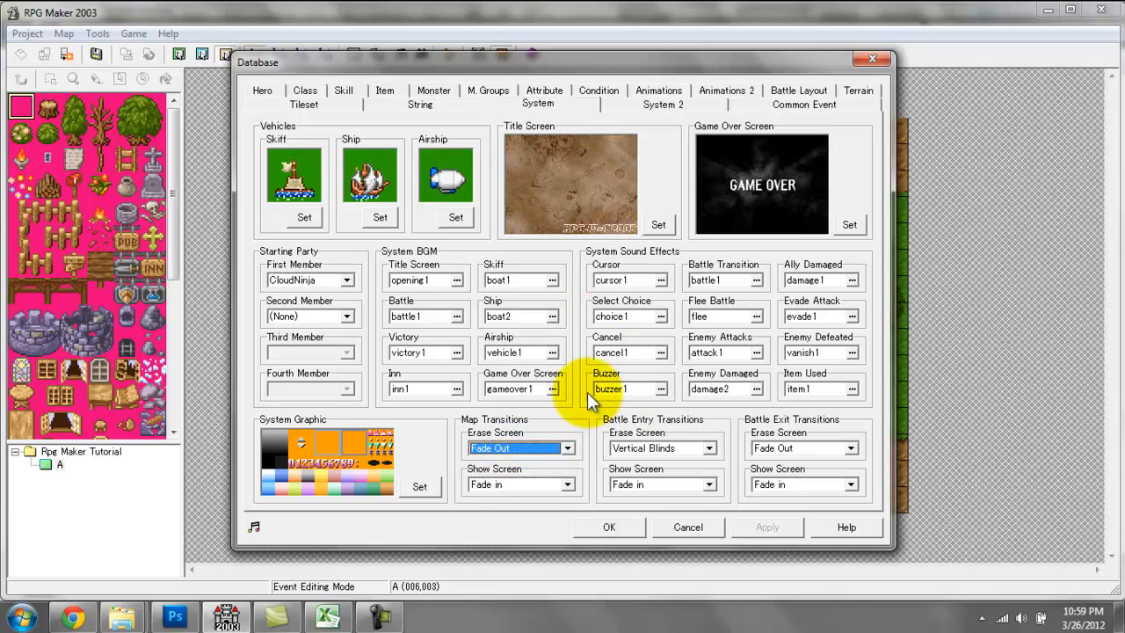
Step: Review the System 2 settings and look through the common event slots, including 0004 and 0010
{"action": "left_click", "coordinate": [660, 110]}
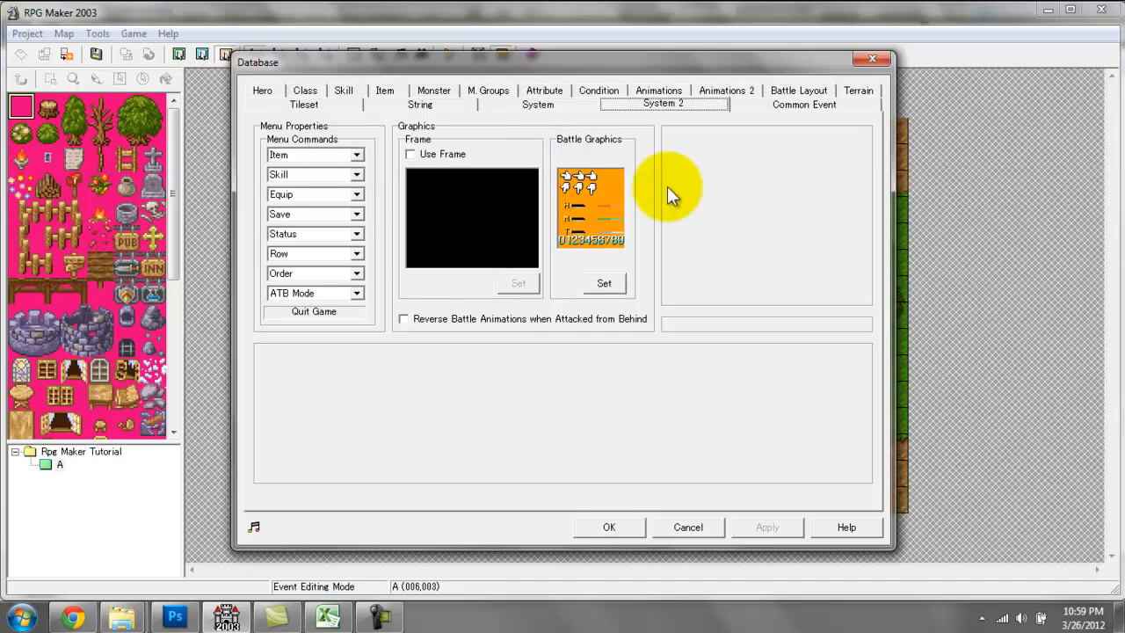
{"action": "left_click", "coordinate": [767, 103]}
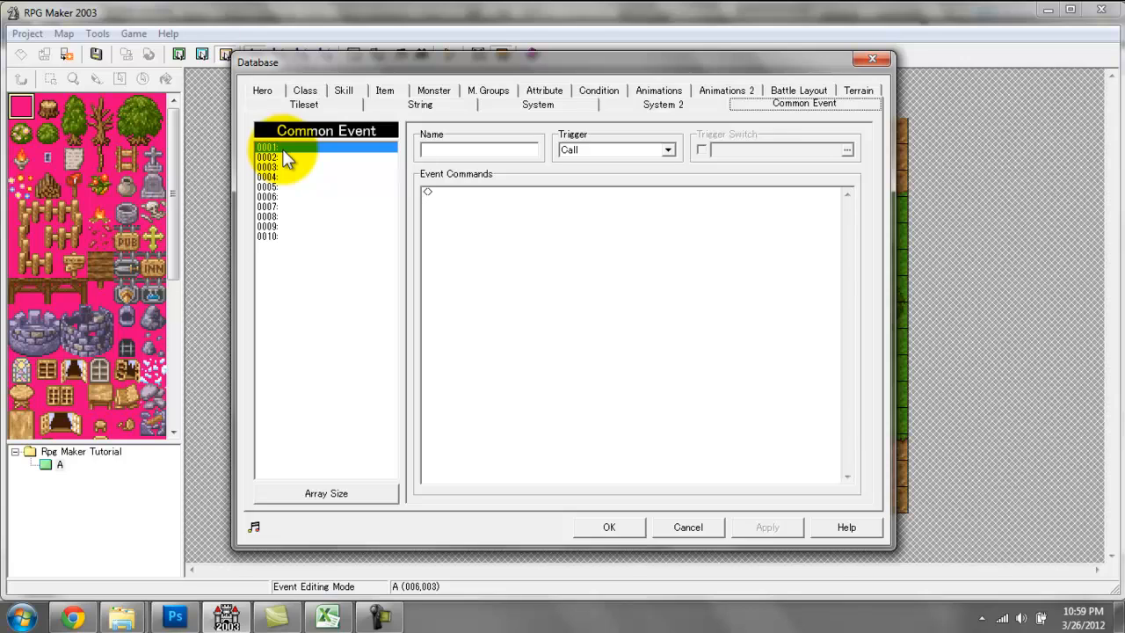
{"action": "left_click", "coordinate": [321, 176]}
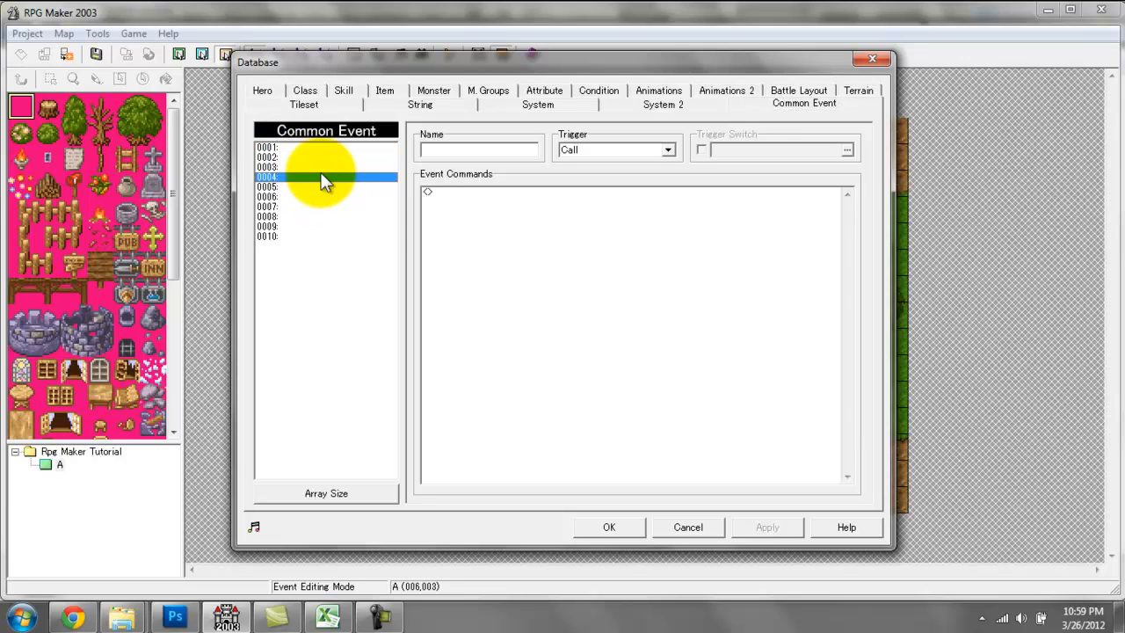
{"action": "left_click", "coordinate": [322, 206]}
{"action": "left_click", "coordinate": [320, 236]}
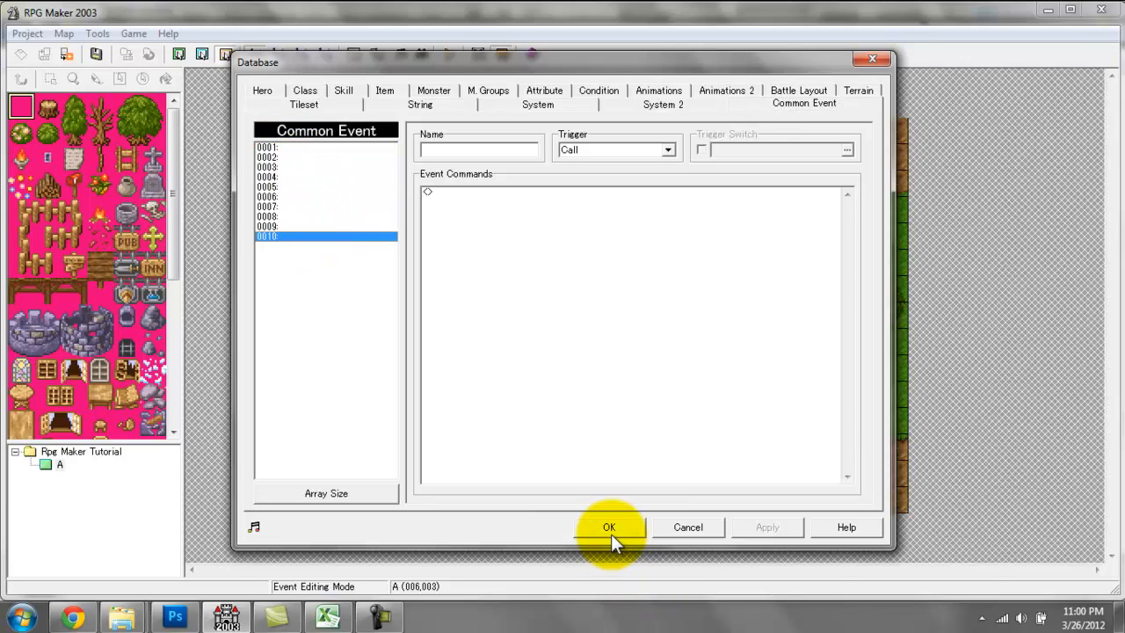
Step: Look through common event slots 0001, 0002, 0004 and 0006, and close the database
{"action": "left_click", "coordinate": [292, 148]}
{"action": "left_click", "coordinate": [290, 158]}
{"action": "left_click", "coordinate": [290, 177]}
{"action": "left_click", "coordinate": [291, 197]}
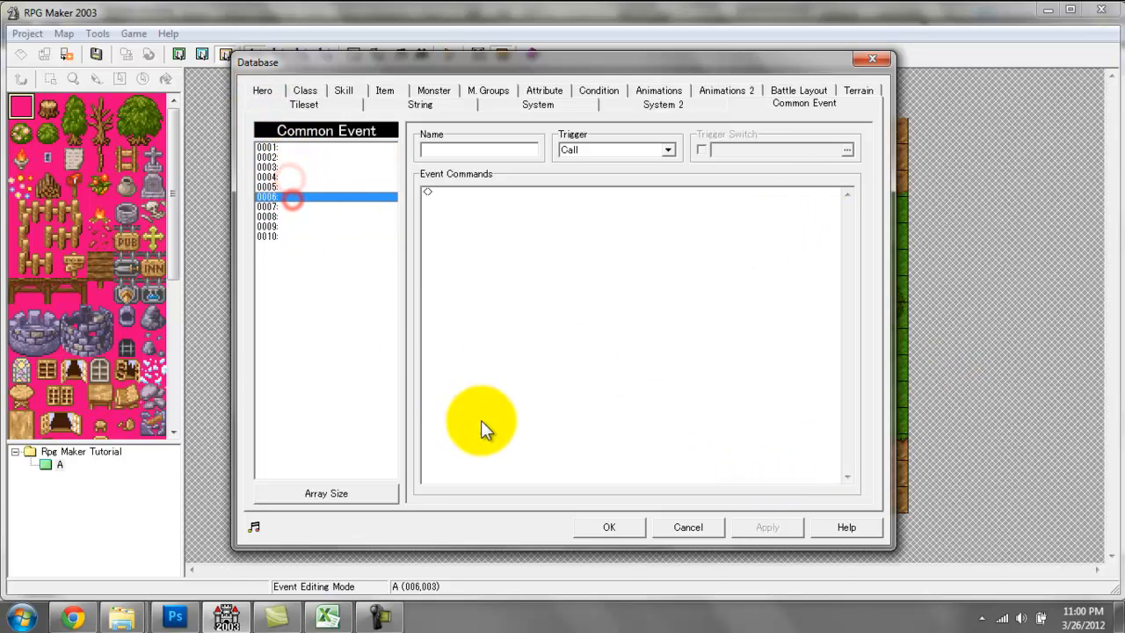
{"action": "left_click", "coordinate": [598, 526]}
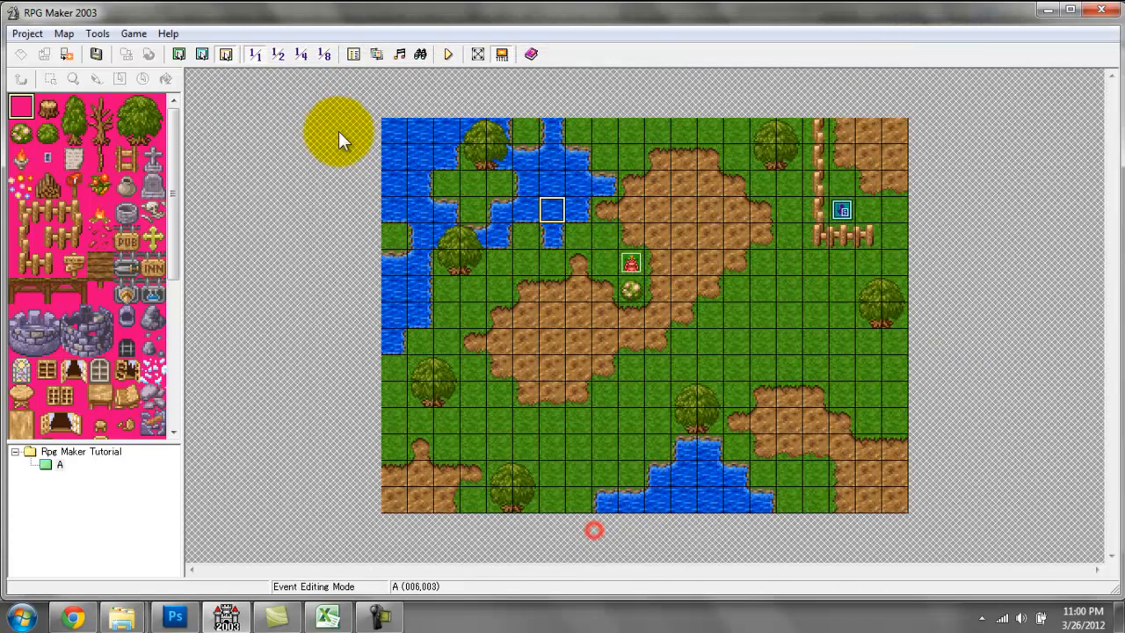
Step: View a blank event on map A's upper-left corner tile, close it, and cycle through the tile layers back to the event layer
{"action": "double_click", "coordinate": [396, 131]}
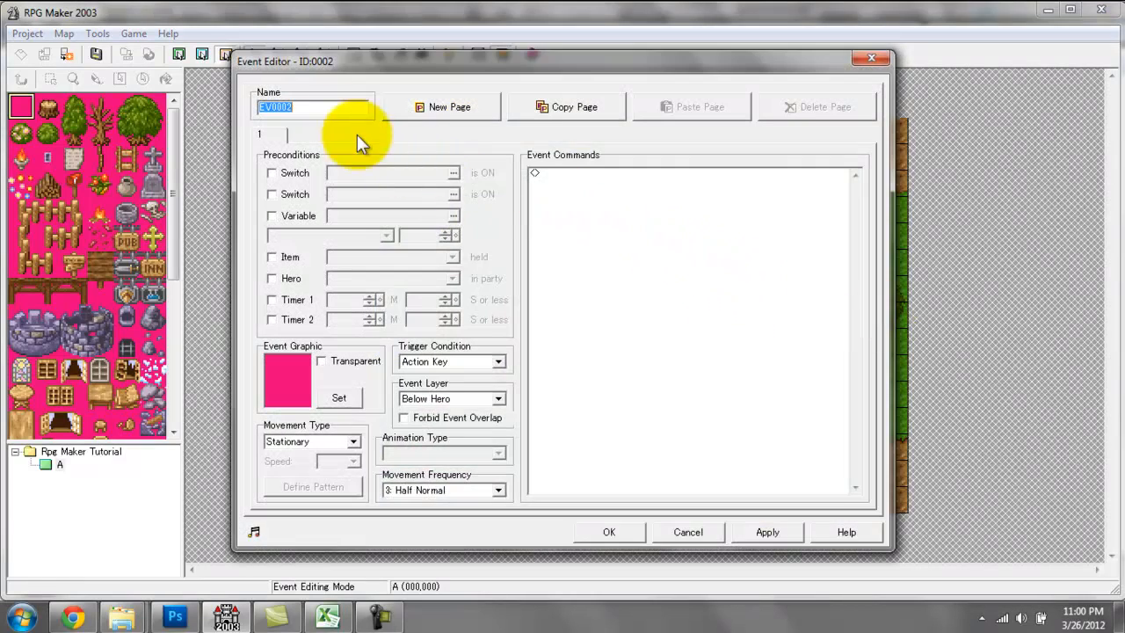
{"action": "left_click", "coordinate": [871, 58]}
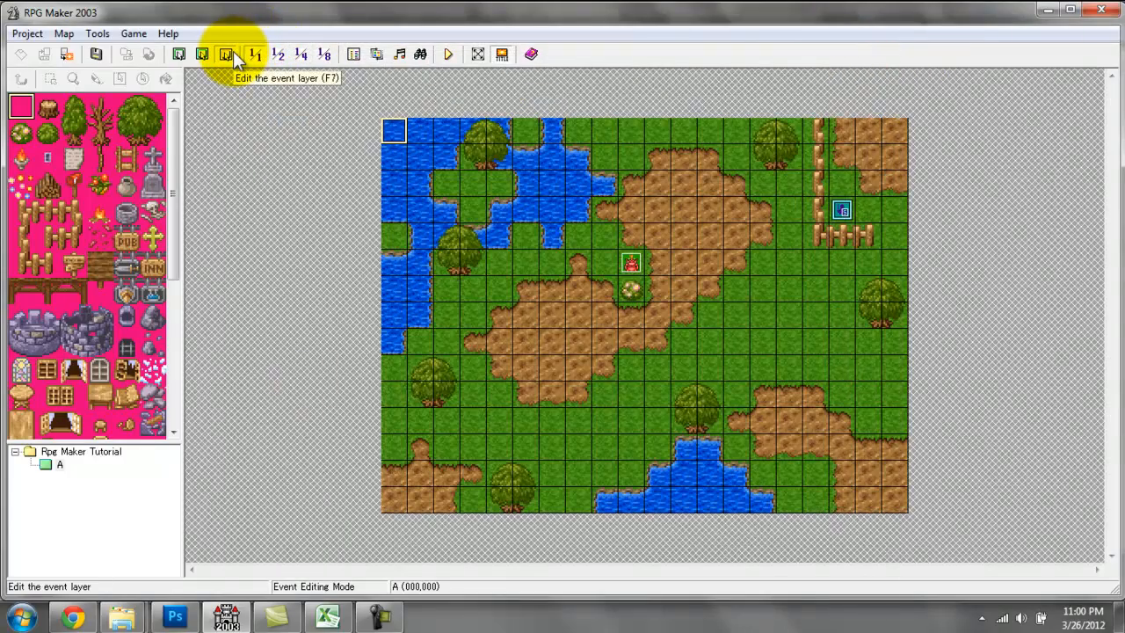
{"action": "left_click", "coordinate": [201, 53]}
{"action": "left_click", "coordinate": [179, 54]}
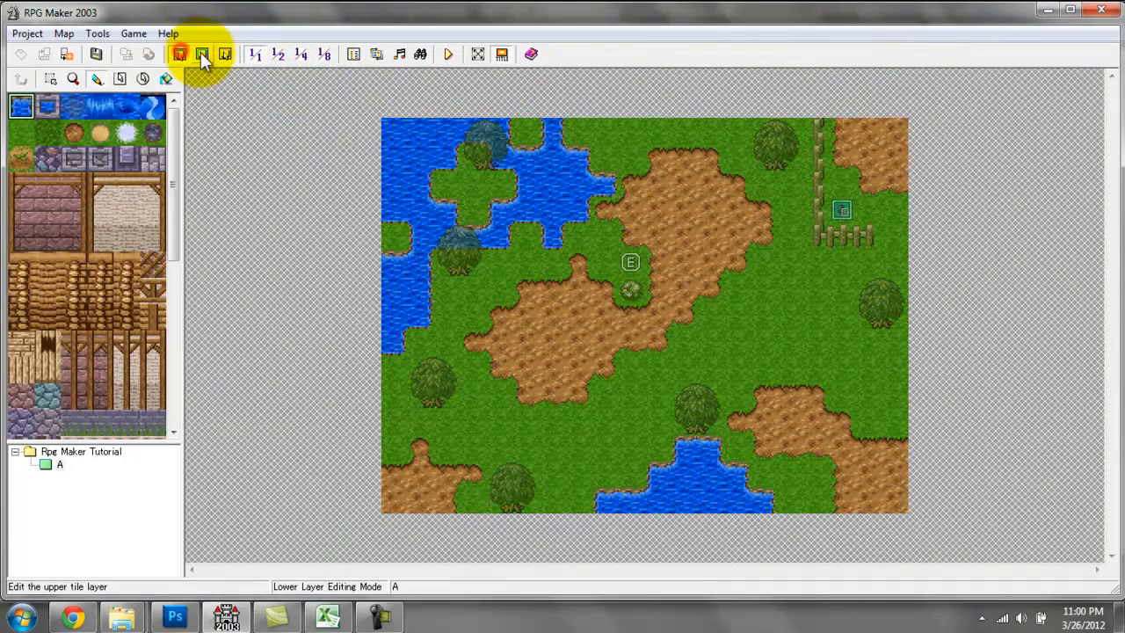
{"action": "left_click", "coordinate": [201, 54]}
{"action": "left_click", "coordinate": [225, 53]}
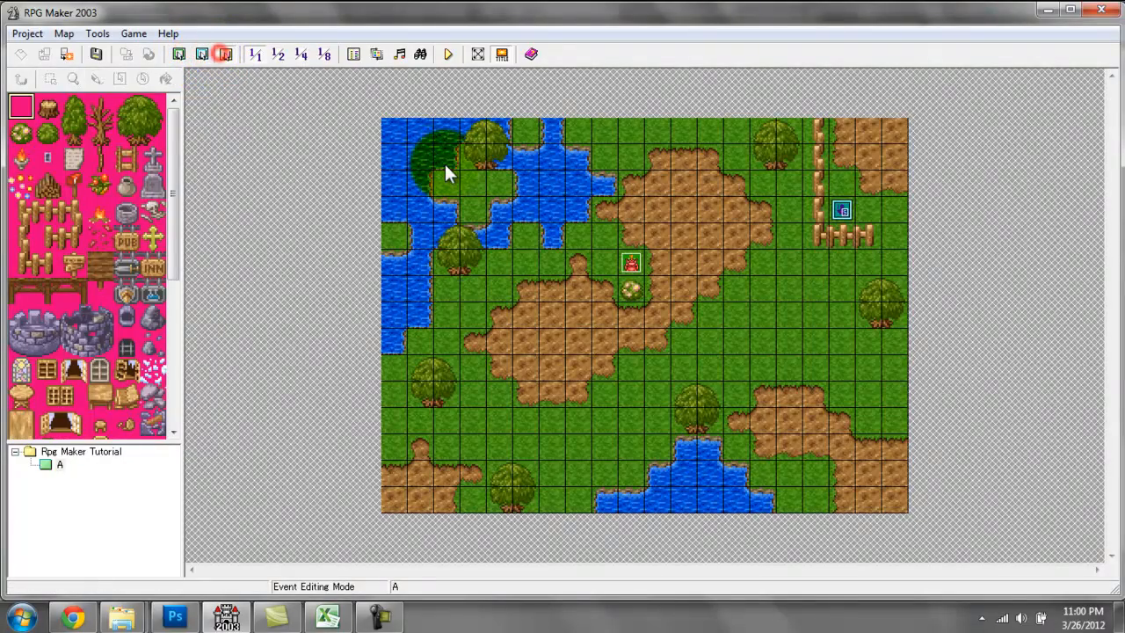
Step: Start a new event on map A's upper-left corner tile, view the first page of available event commands, and cancel the event
{"action": "double_click", "coordinate": [396, 129]}
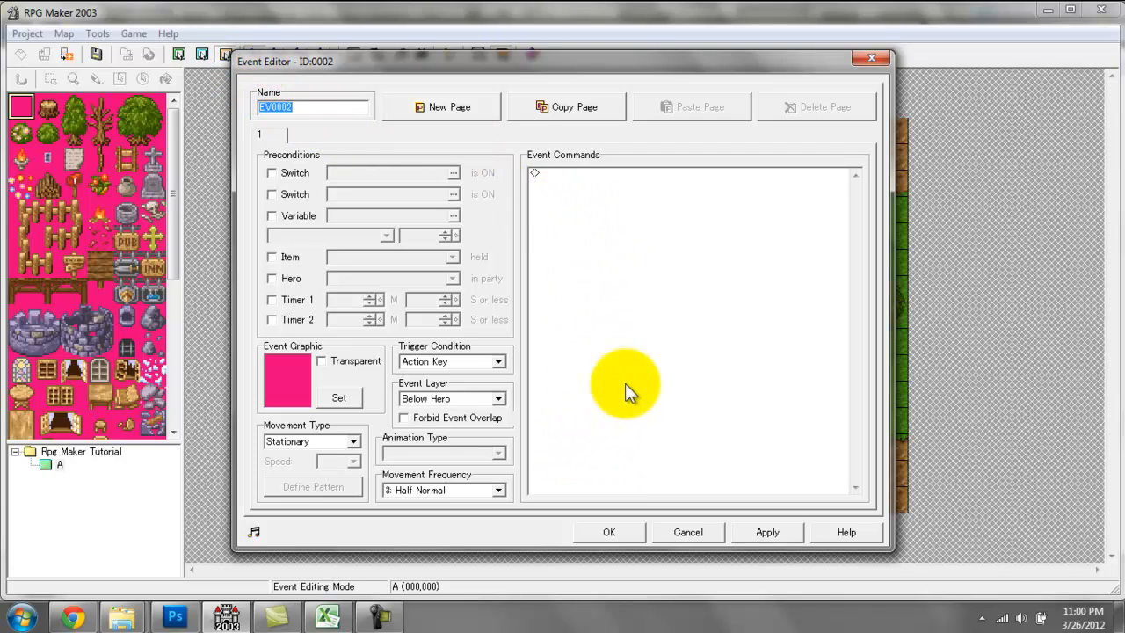
{"action": "double_click", "coordinate": [607, 278]}
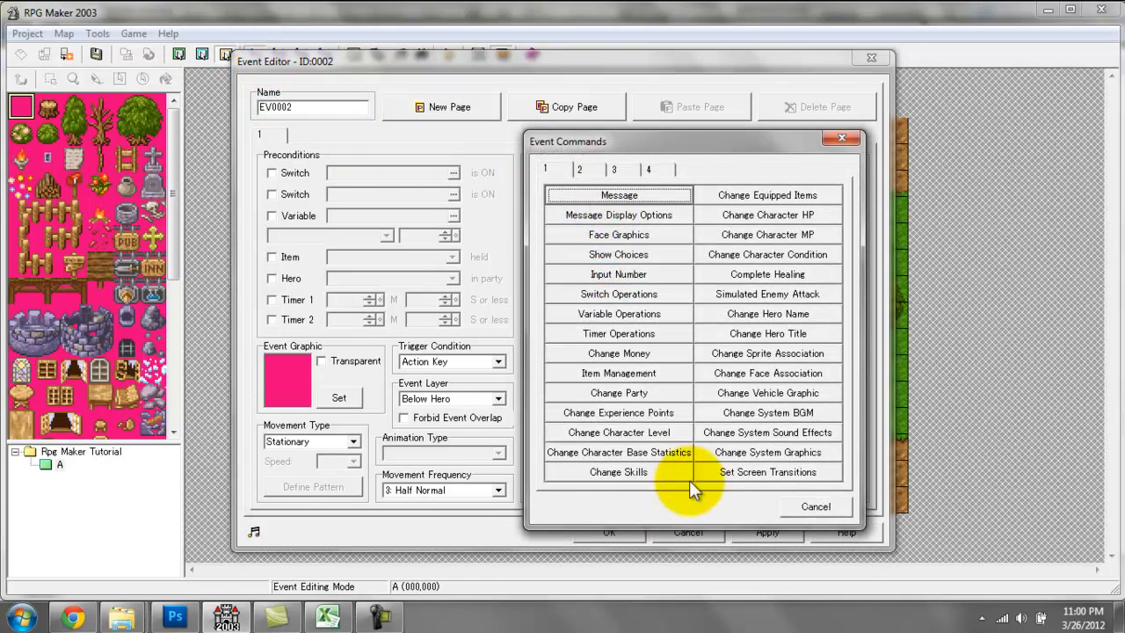
{"action": "left_click", "coordinate": [802, 513]}
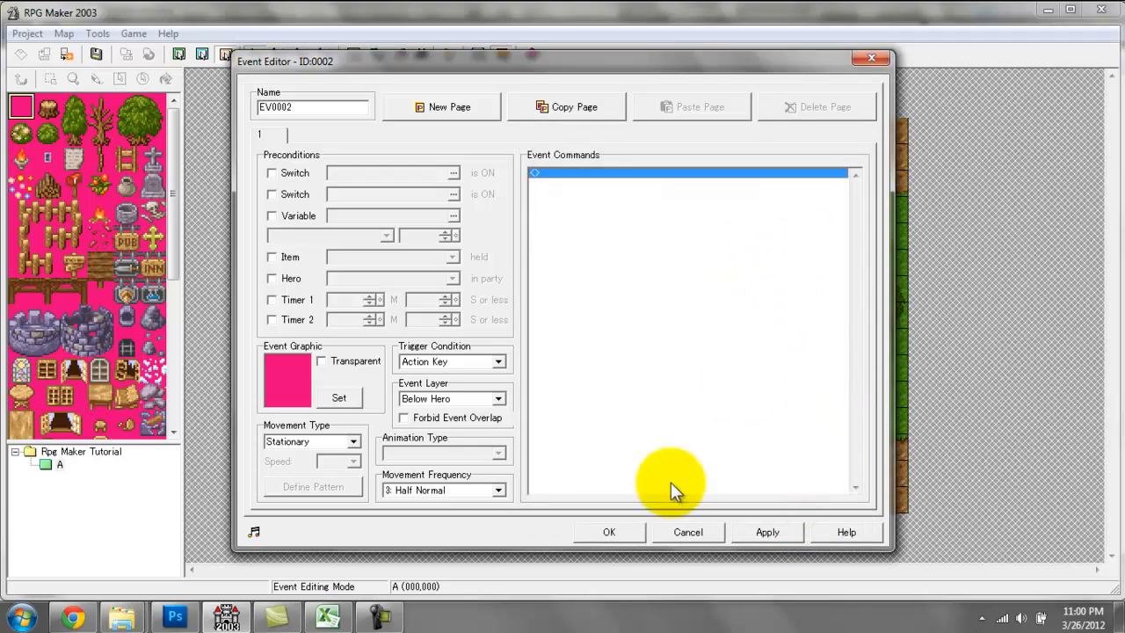
{"action": "left_click", "coordinate": [682, 532]}
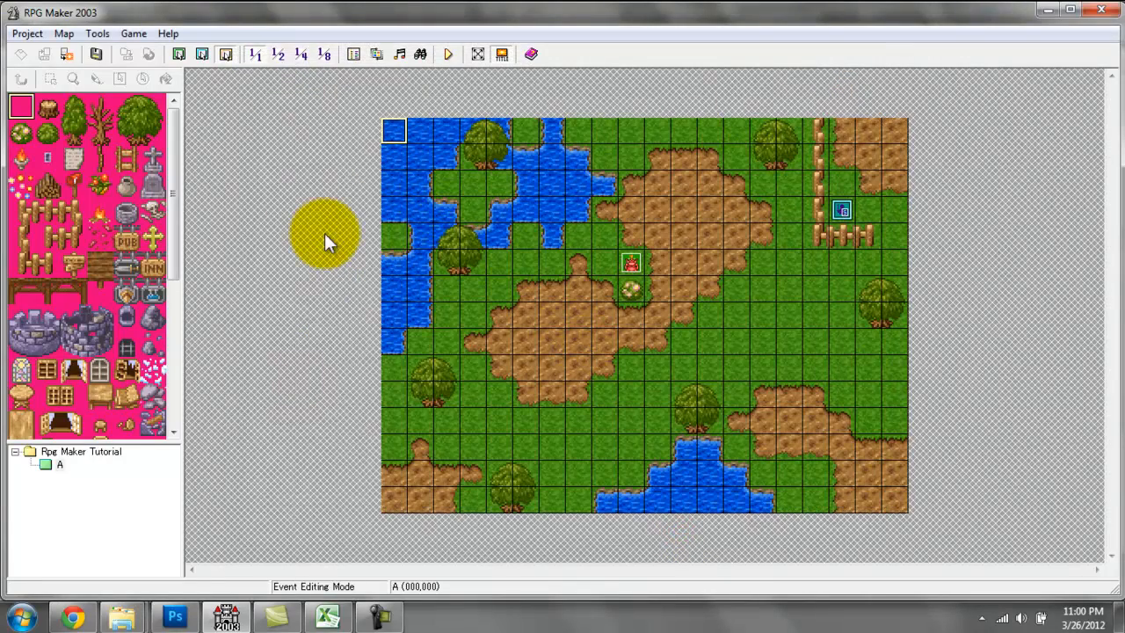
Step: Create a new map named B under the Rpg Maker Tutorial project, keeping the default map properties
{"action": "left_click", "coordinate": [64, 455]}
{"action": "left_click", "coordinate": [63, 464]}
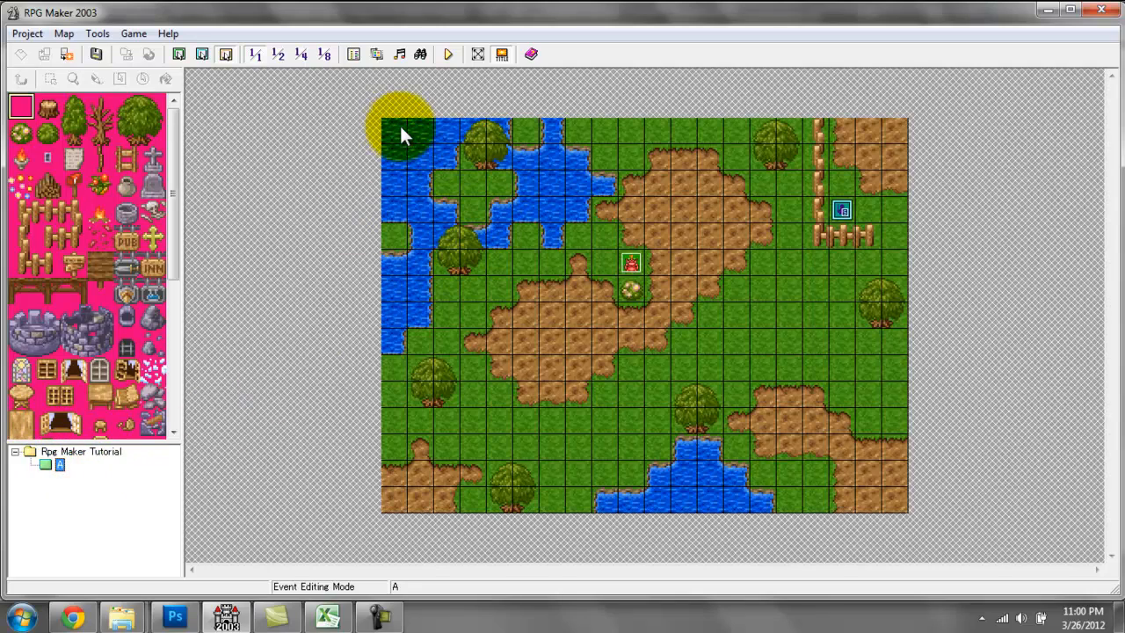
{"action": "right_click", "coordinate": [62, 454]}
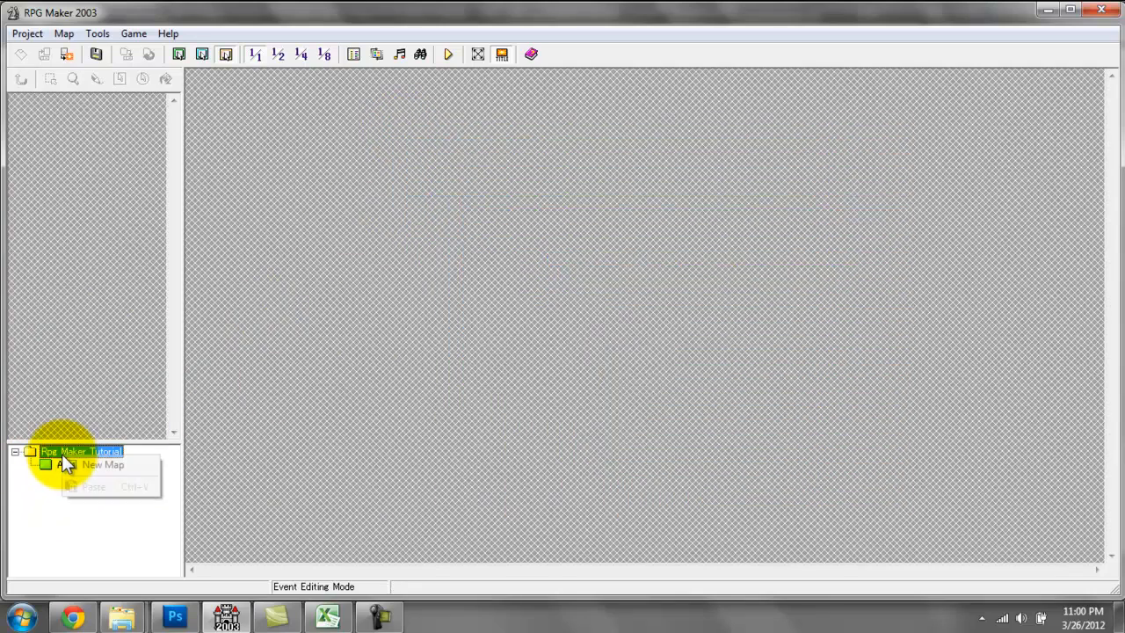
{"action": "left_click", "coordinate": [81, 459]}
{"action": "type", "text": "B"}
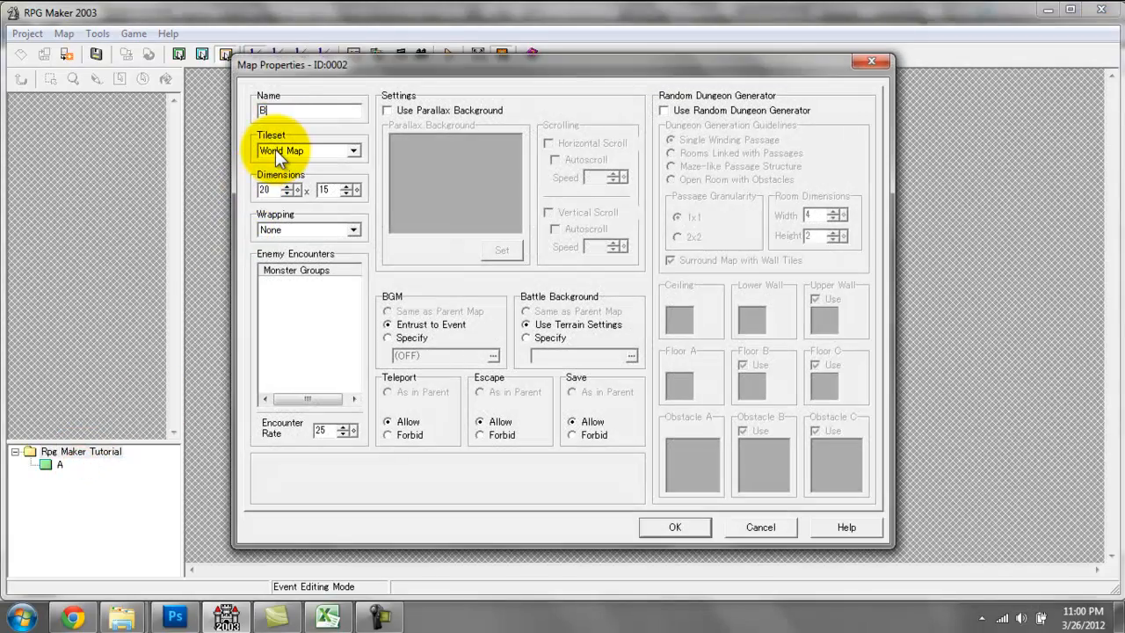
{"action": "key", "text": "Return"}
Step: Switch back and forth between maps A and B to compare them, ending on map A
{"action": "left_click", "coordinate": [58, 457]}
{"action": "left_click", "coordinate": [59, 477]}
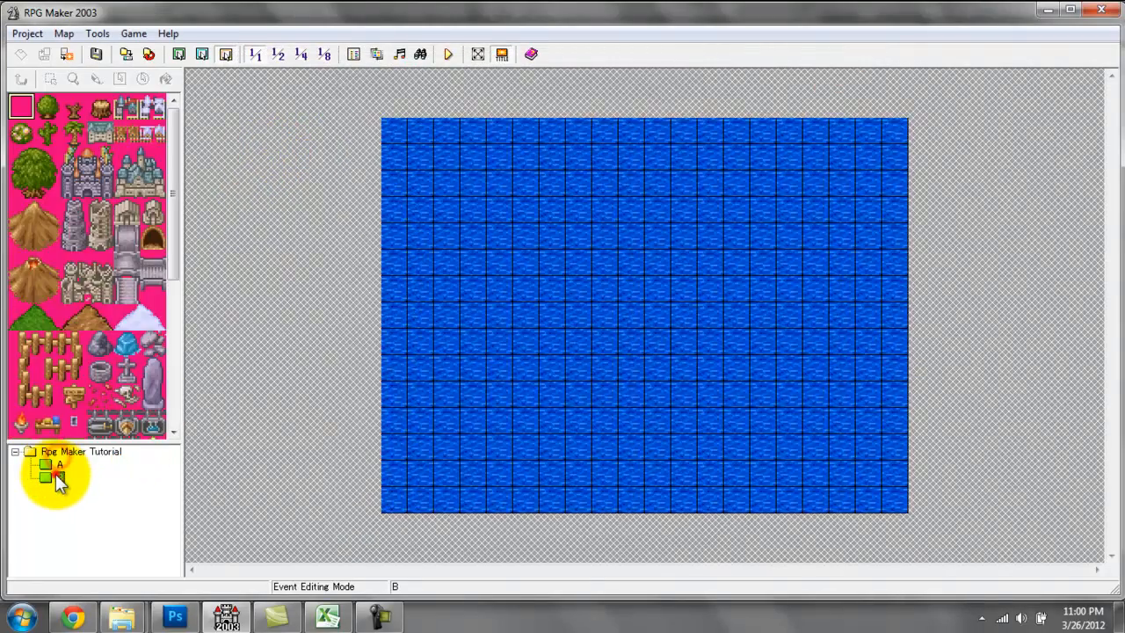
{"action": "left_click", "coordinate": [59, 465]}
{"action": "left_click", "coordinate": [59, 477]}
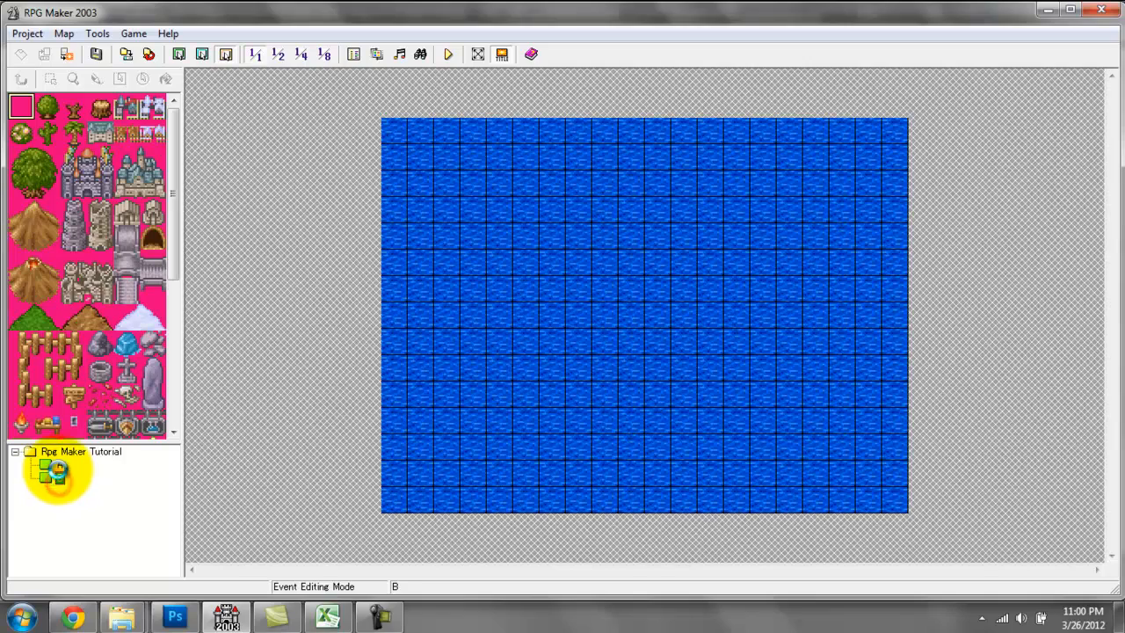
{"action": "left_click", "coordinate": [59, 465]}
Step: Reopen the database to view common event 0001, close it, and check map B before returning to map A
{"action": "left_click", "coordinate": [354, 56]}
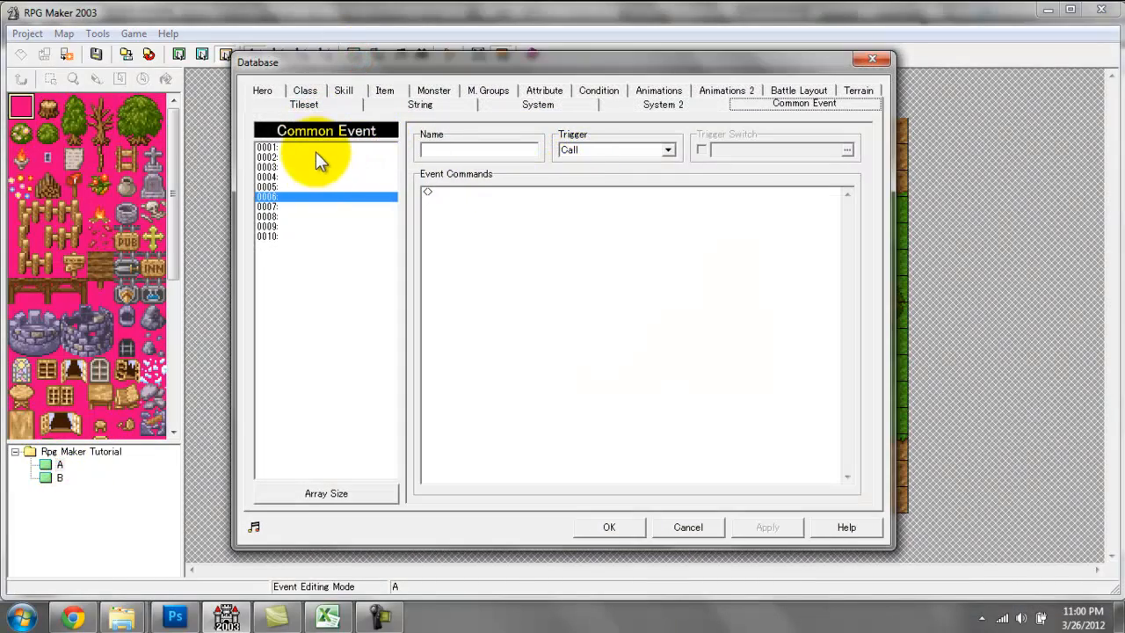
{"action": "left_click", "coordinate": [280, 147]}
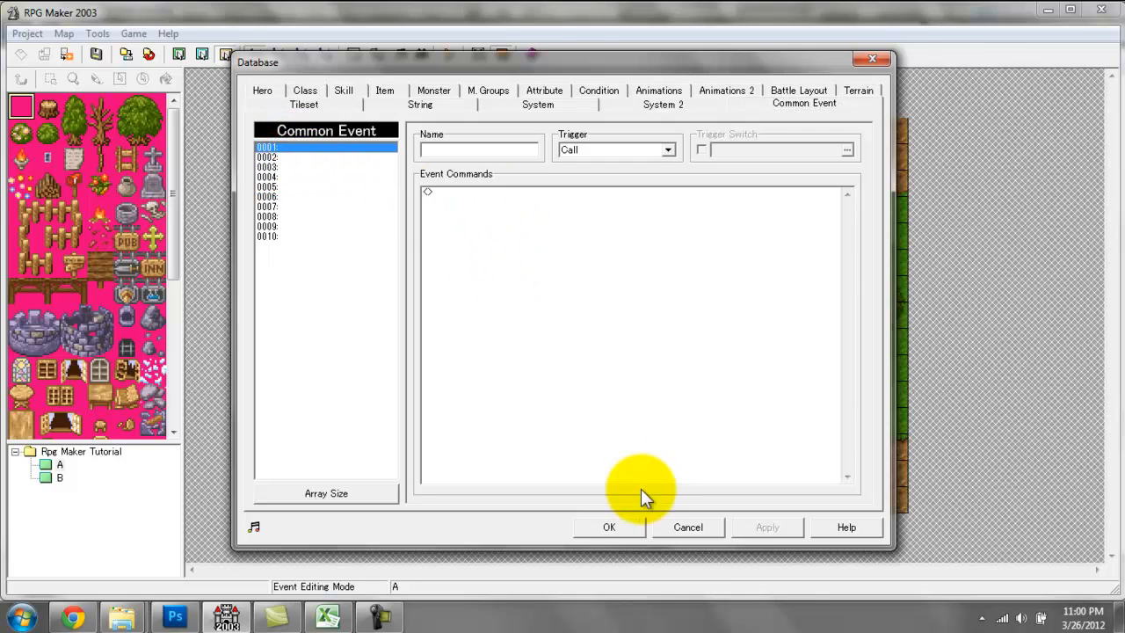
{"action": "left_click", "coordinate": [610, 527]}
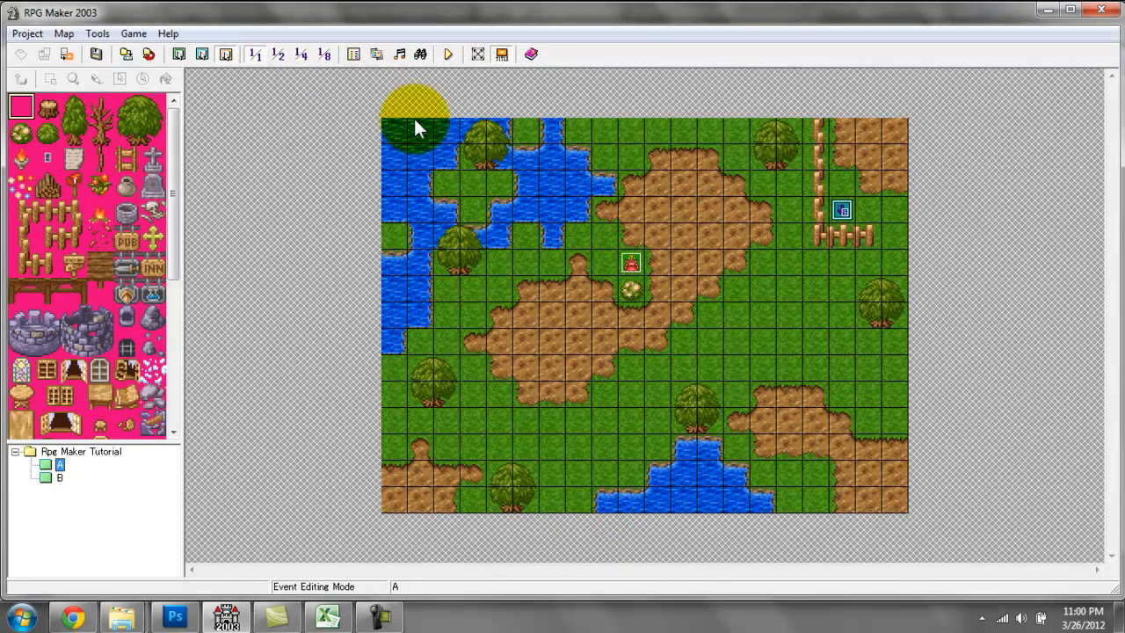
{"action": "left_click", "coordinate": [54, 477]}
{"action": "left_click", "coordinate": [59, 464]}
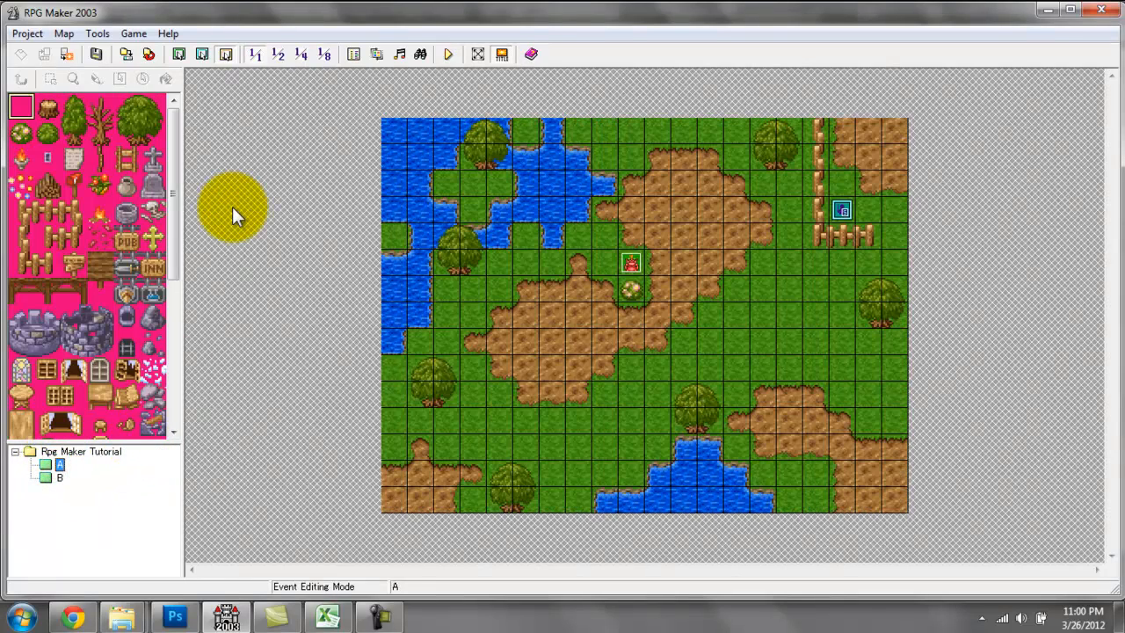